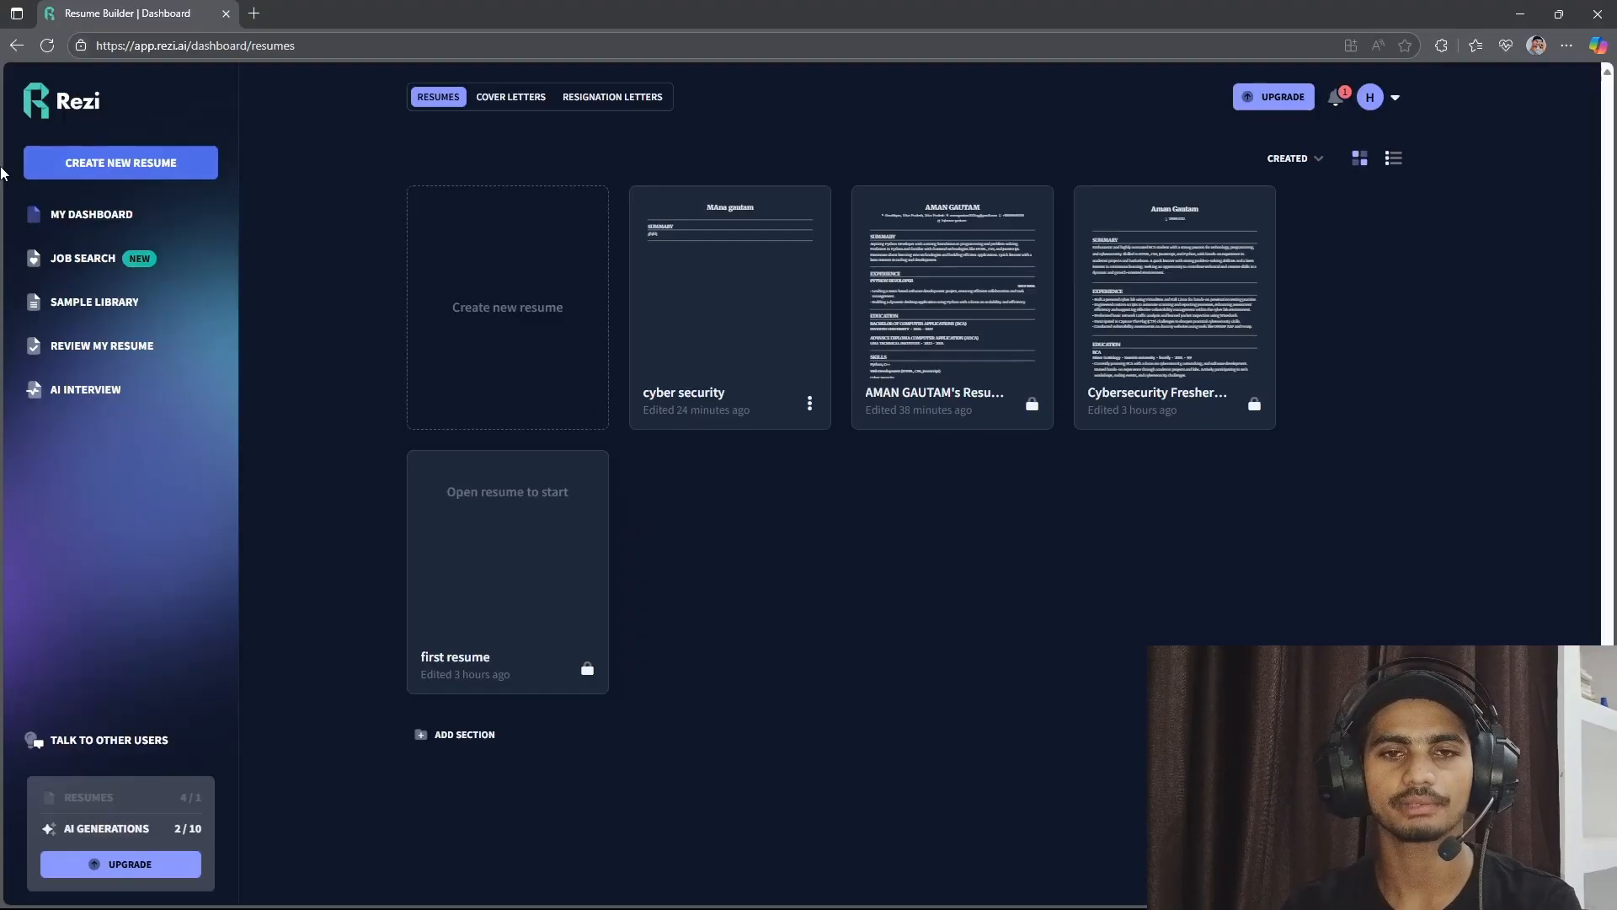
Start a new resume named "cyber security" with the experience level set to Entry level.
click(125, 160)
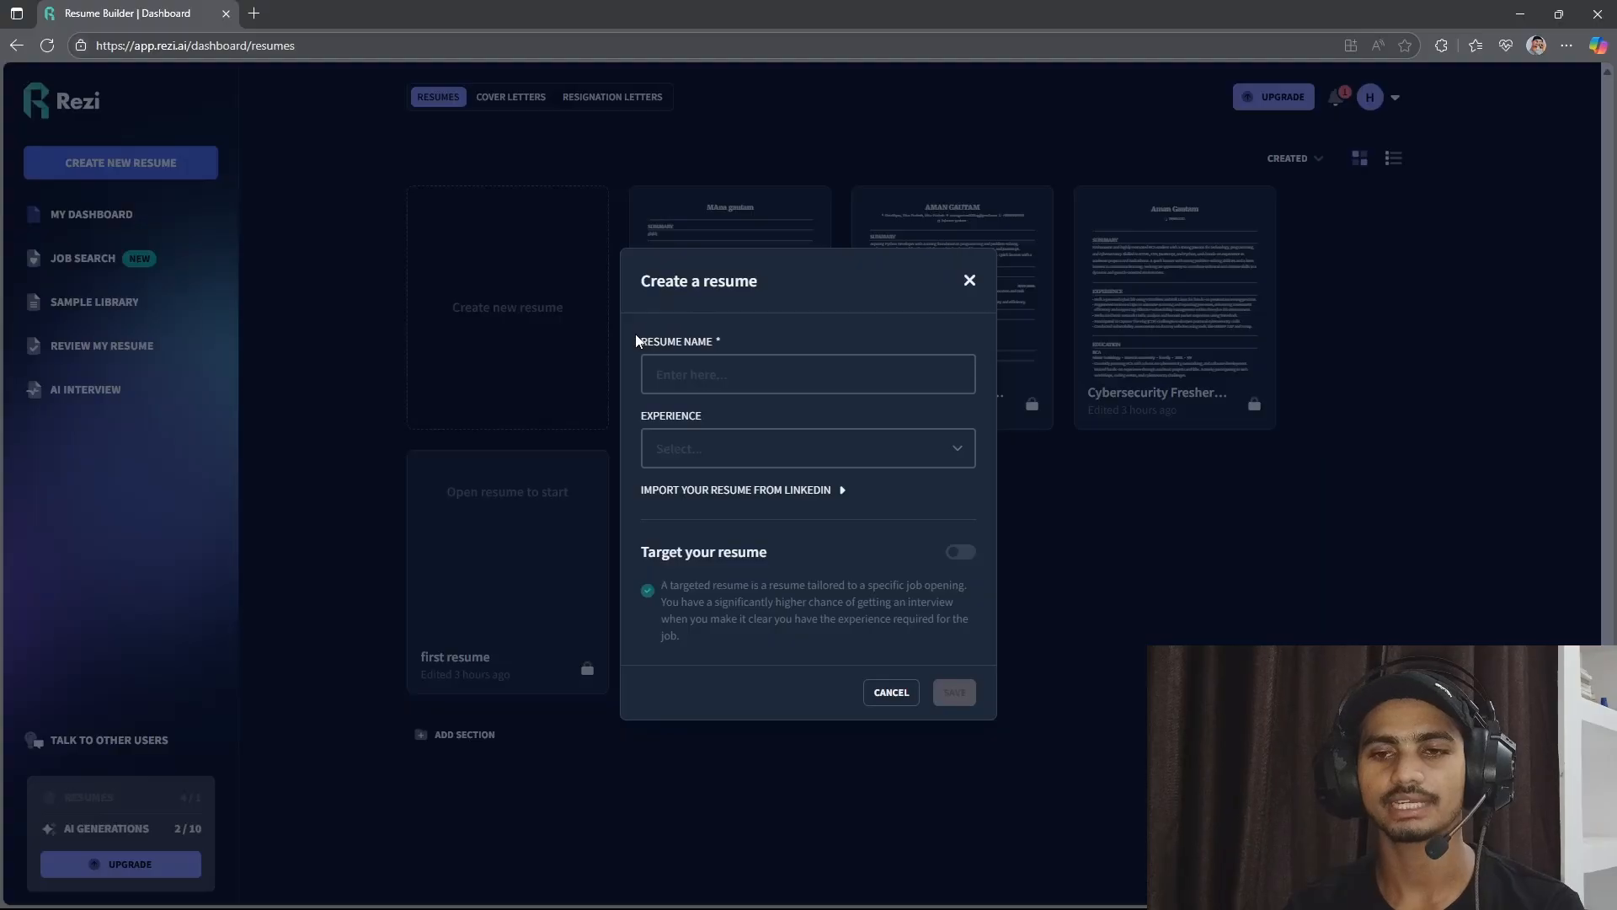
drag(638, 340, 714, 340)
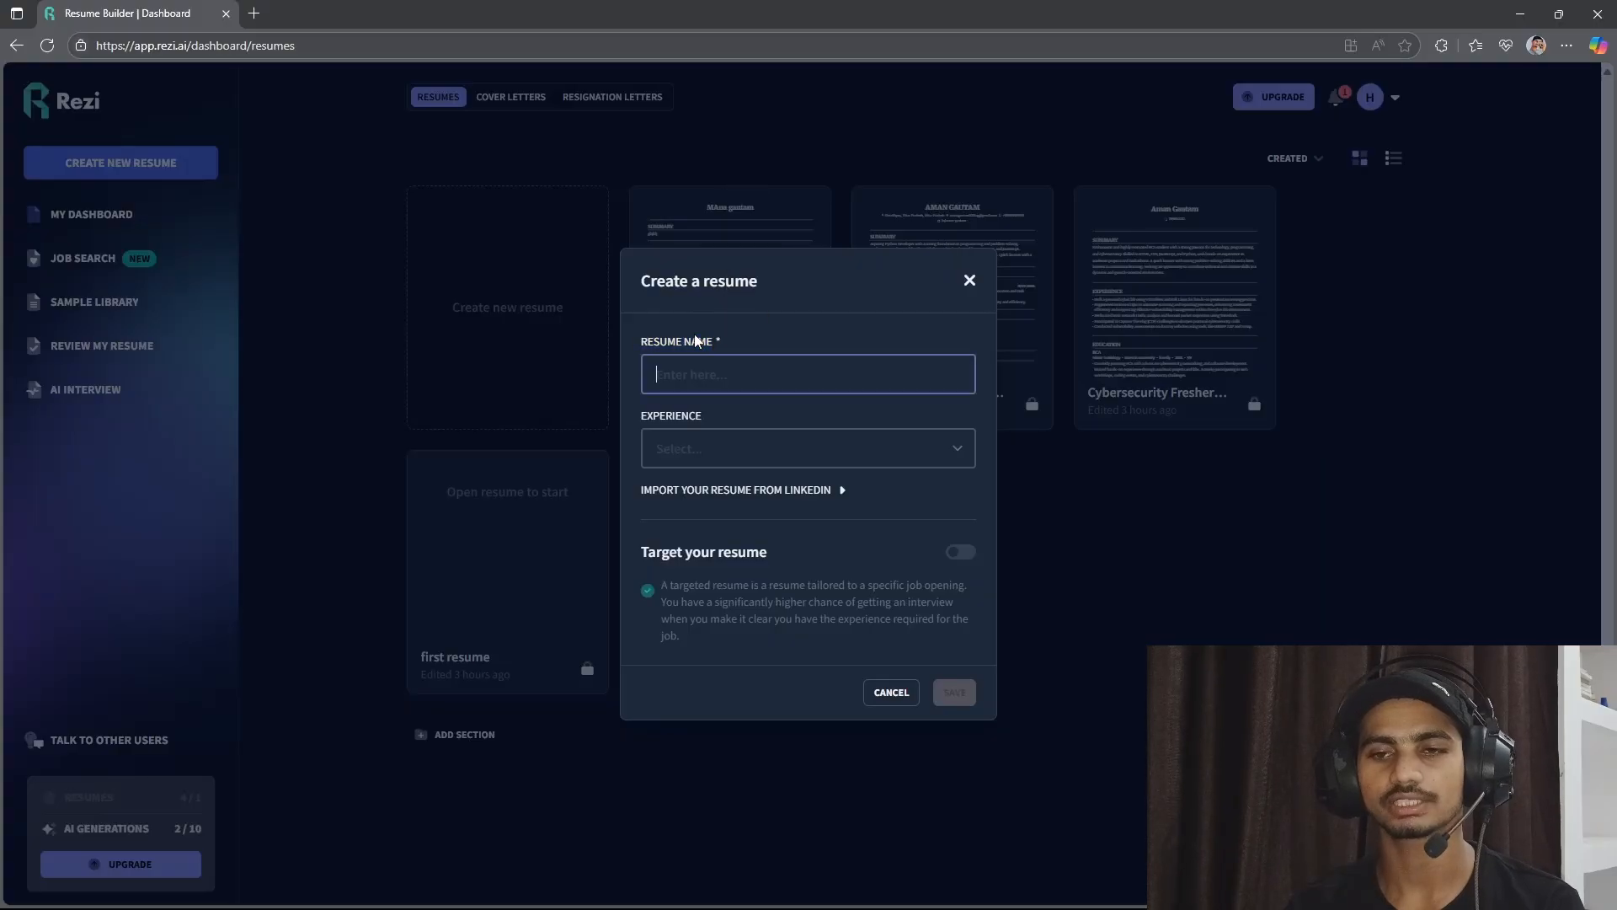
click(682, 371)
text(cyber)
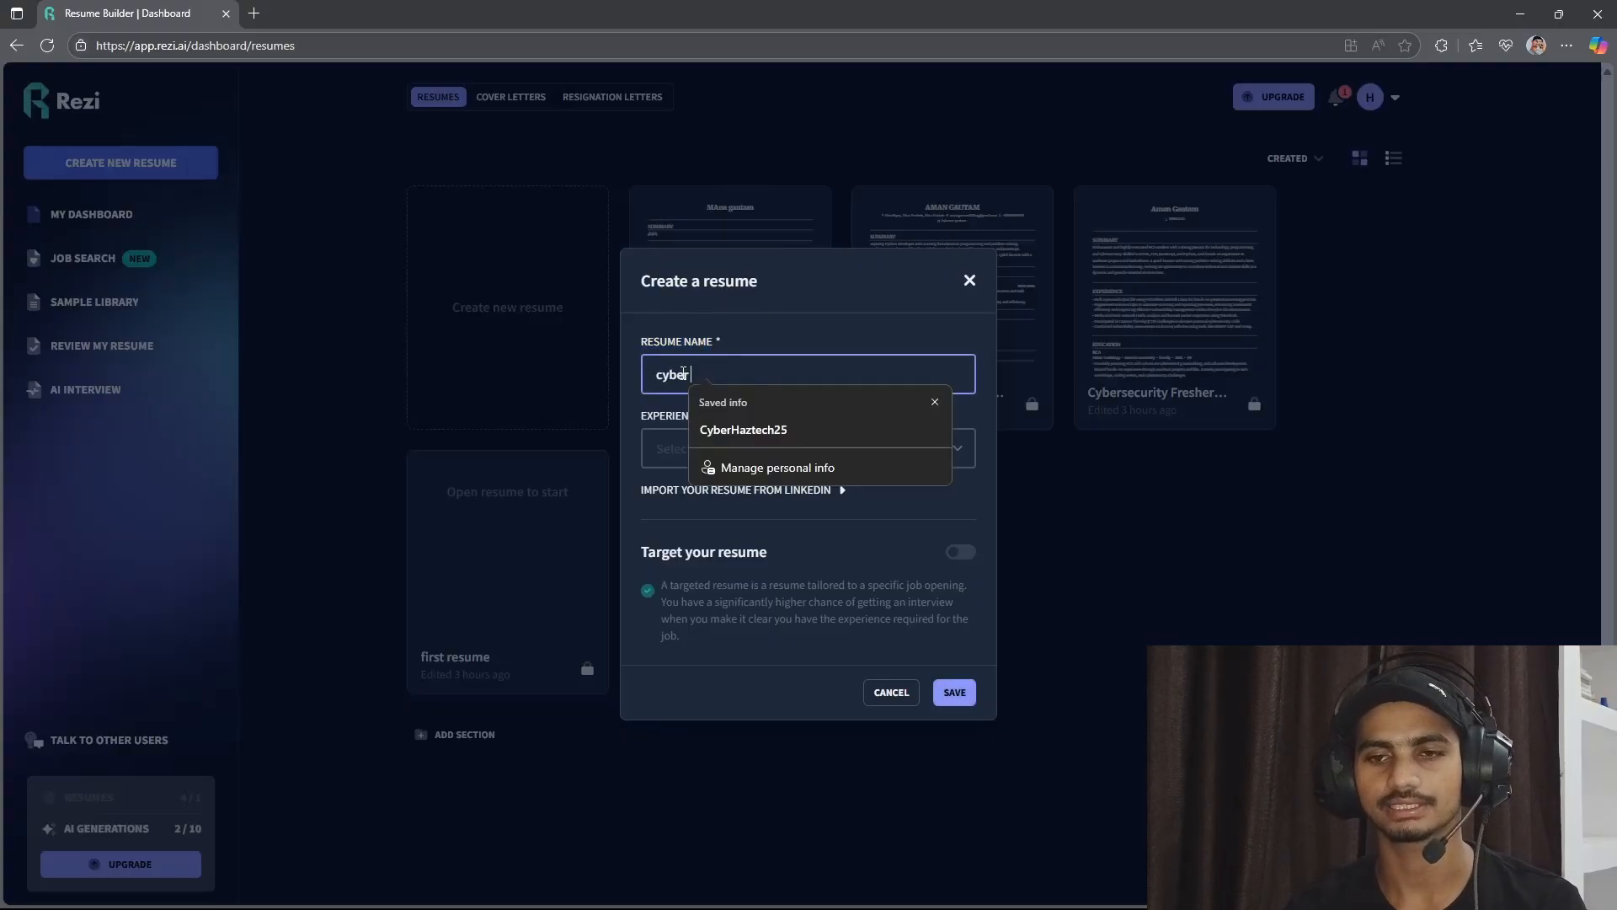
text( secur)
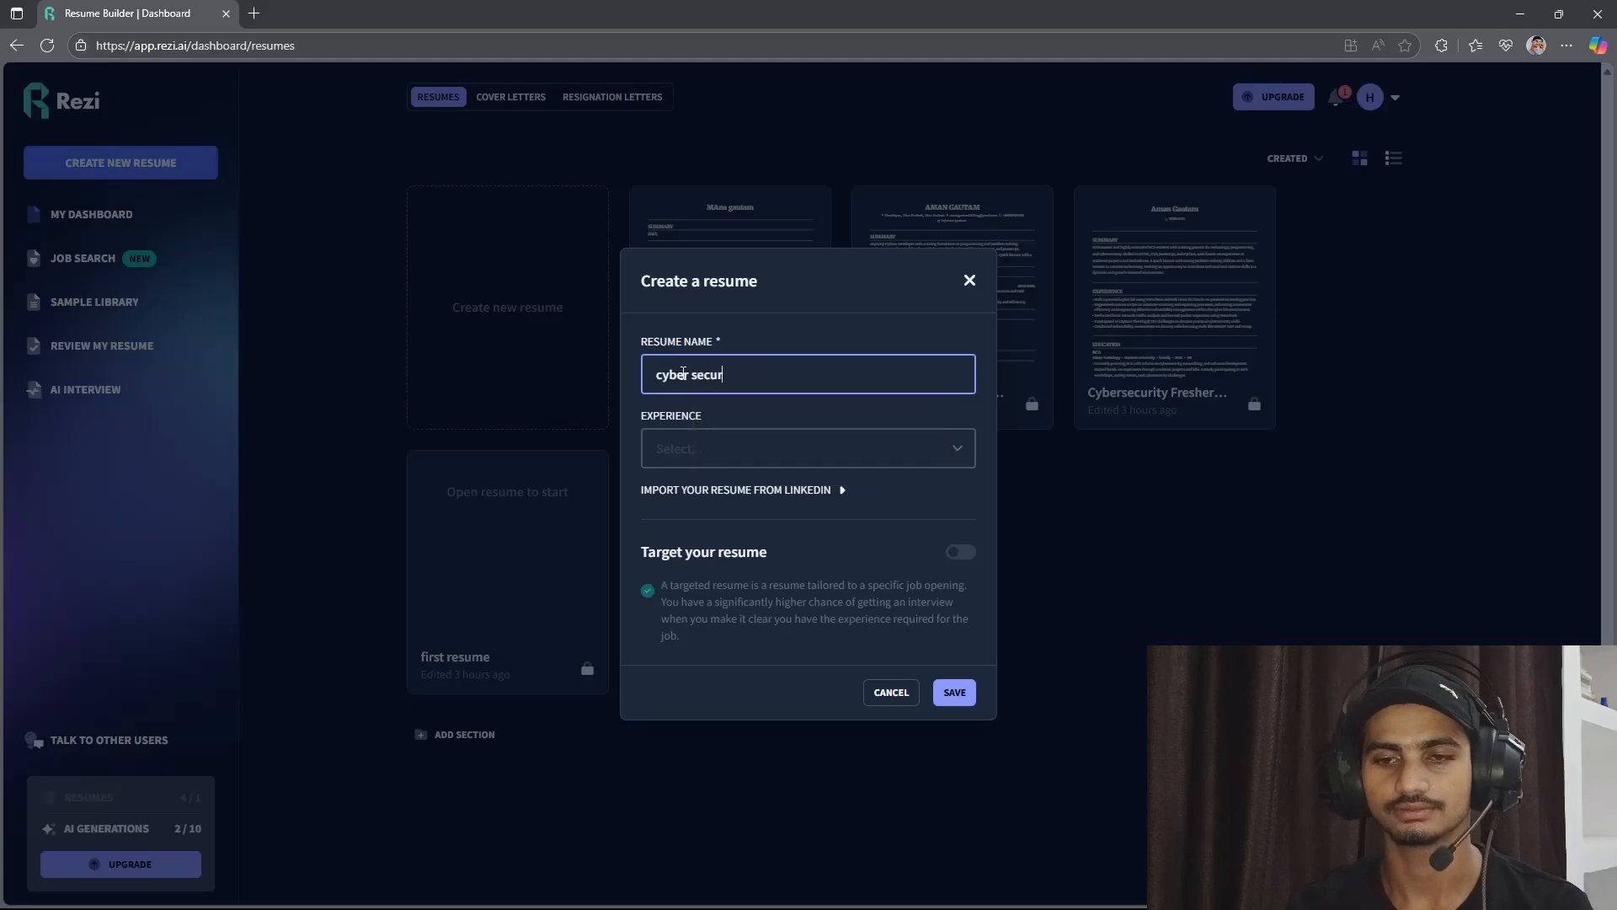
text(ity)
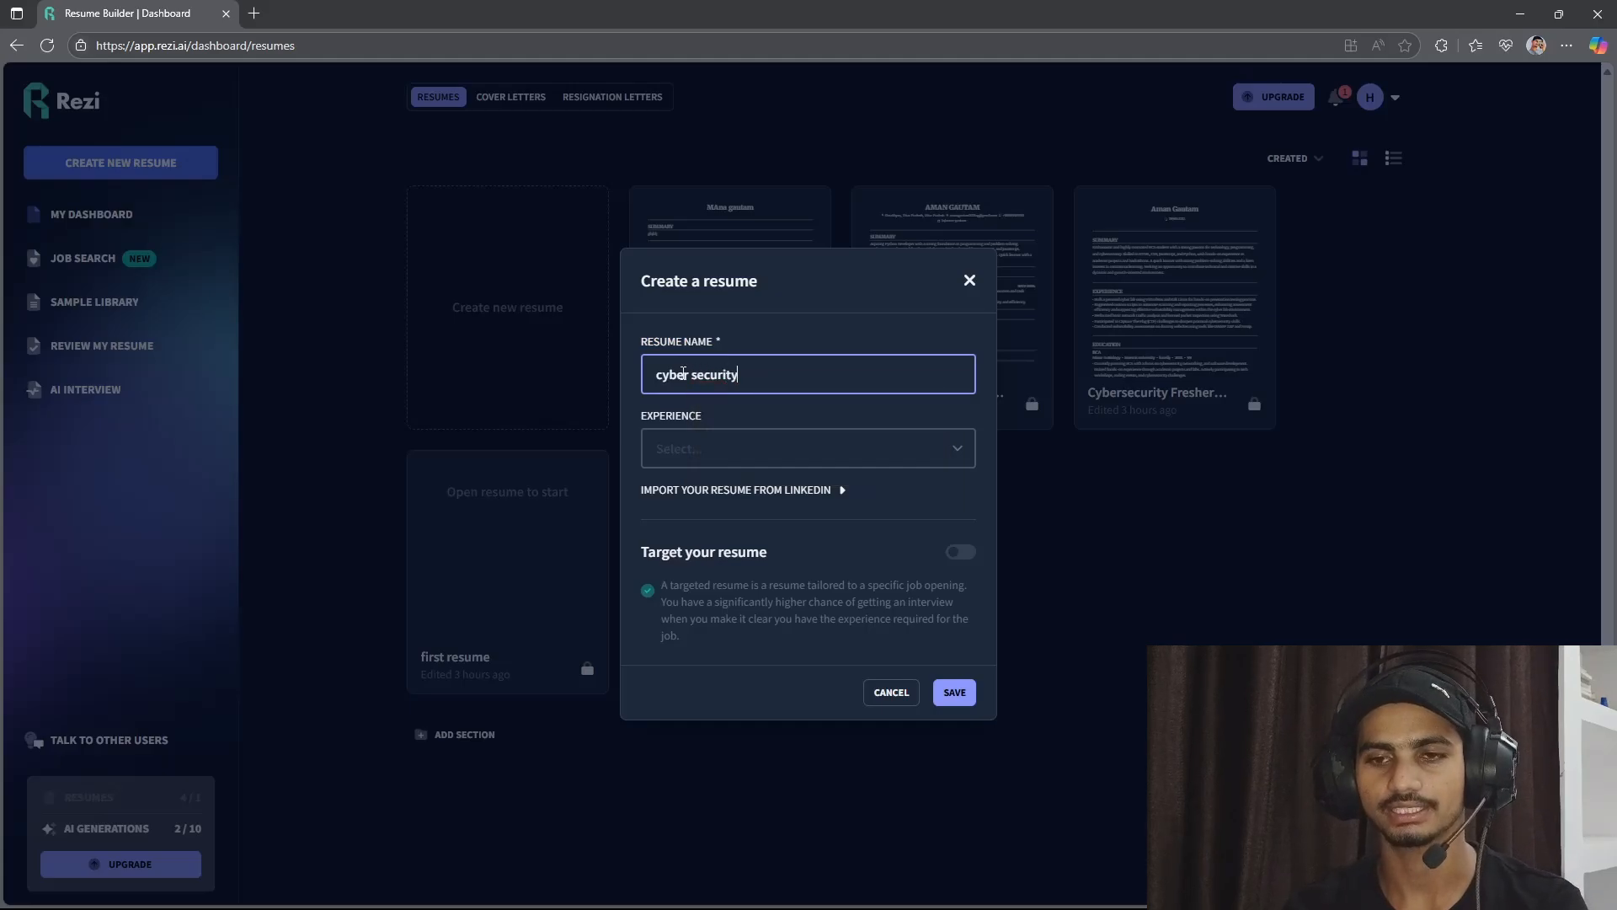
click(712, 448)
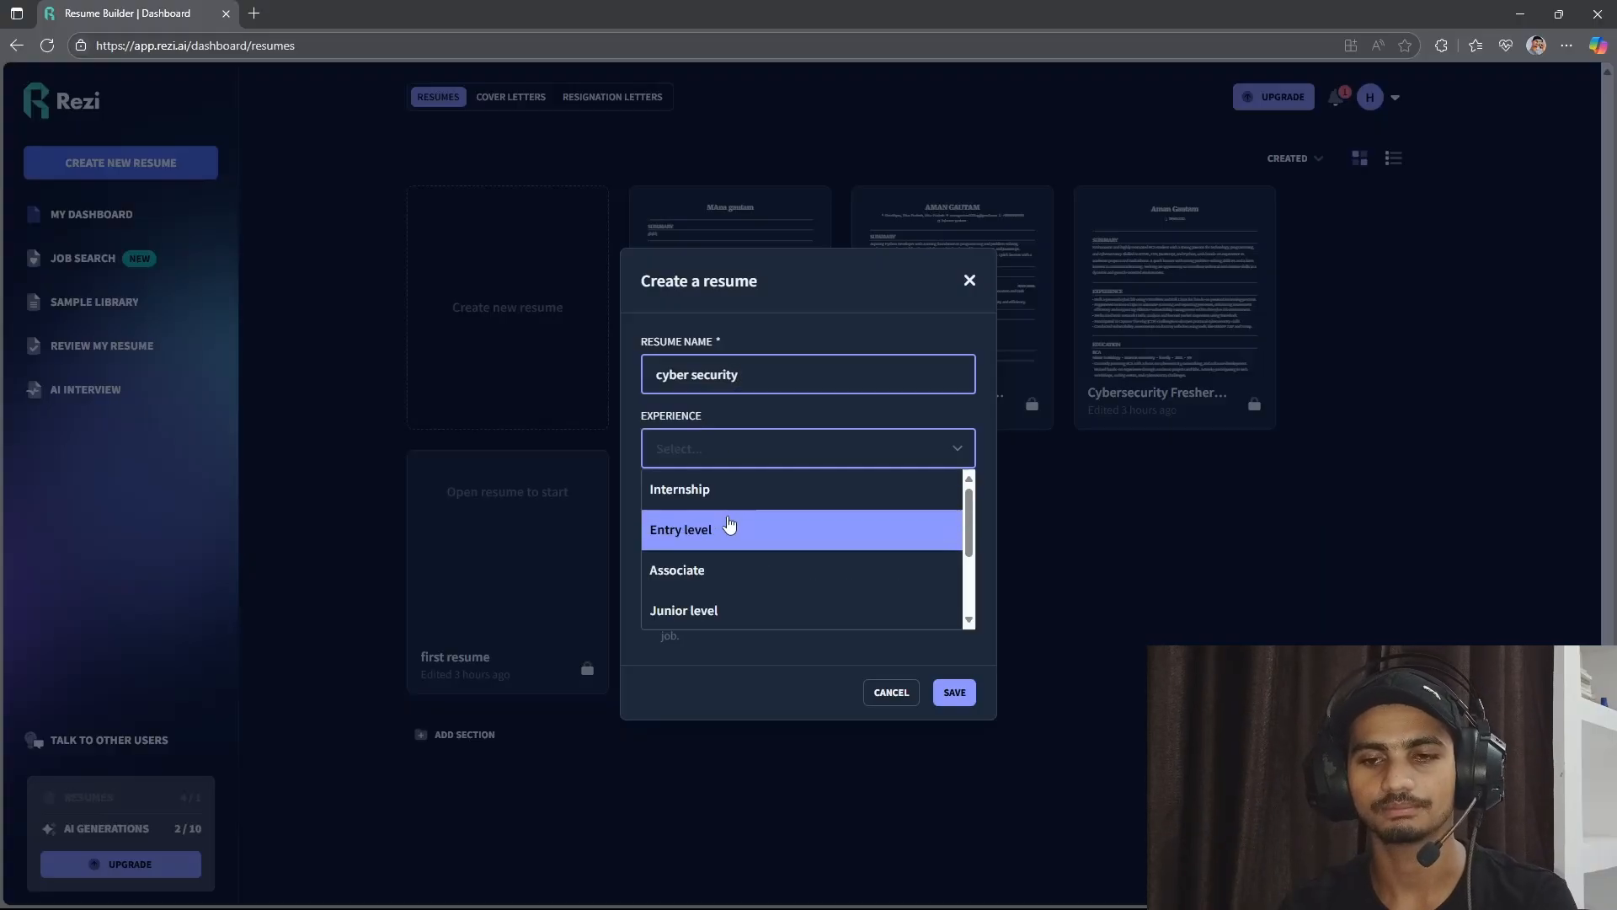
scroll(724, 543, down, 1)
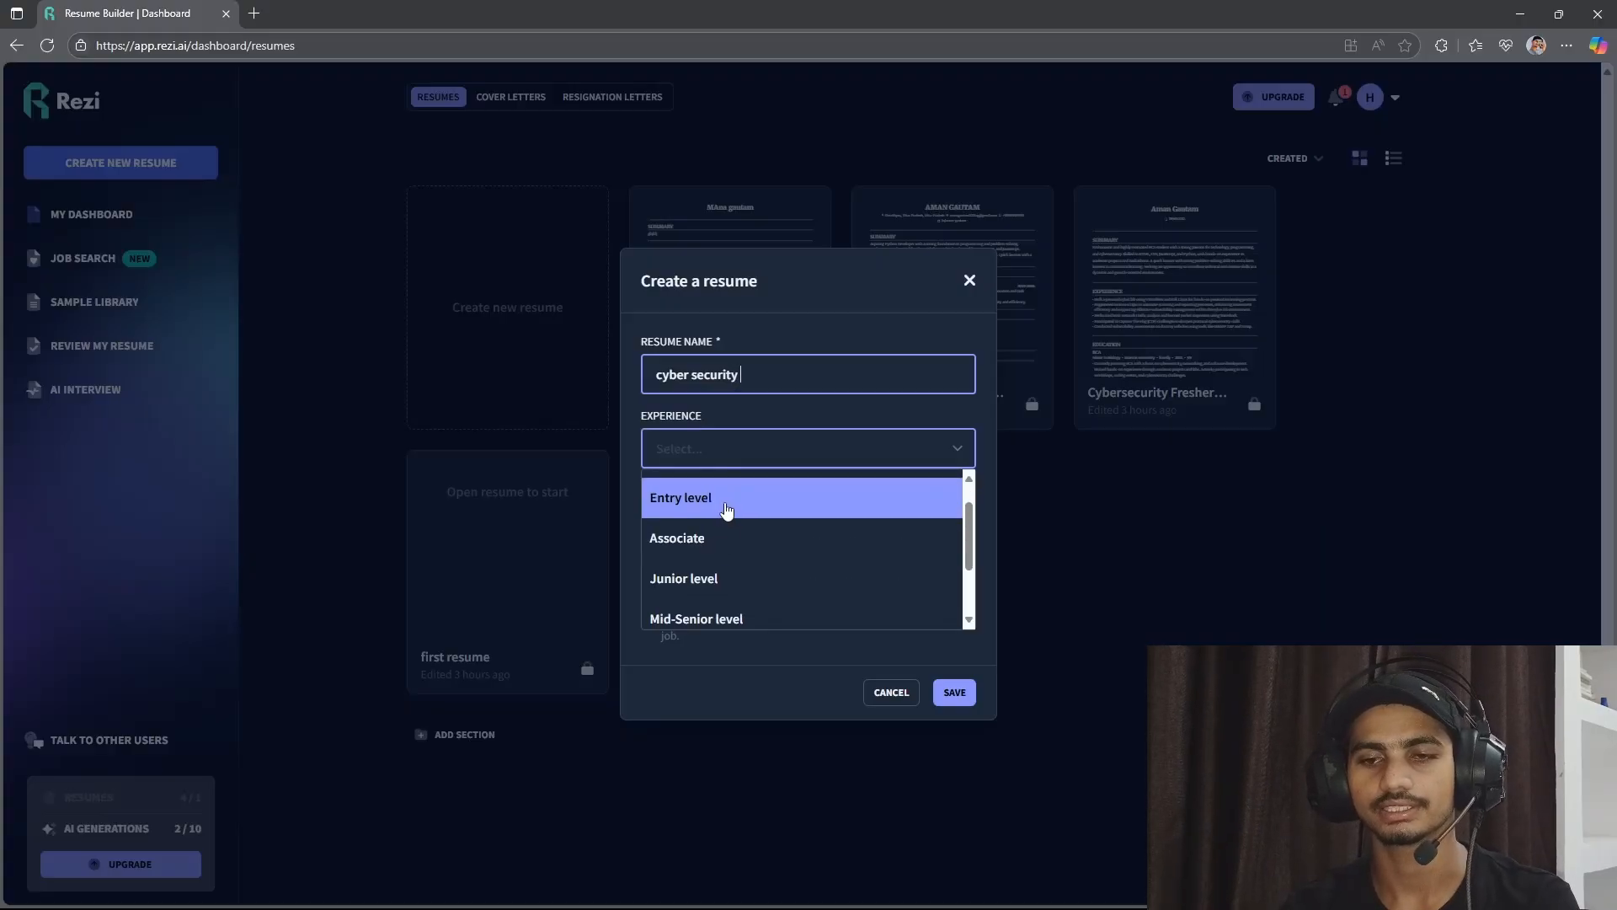
click(725, 505)
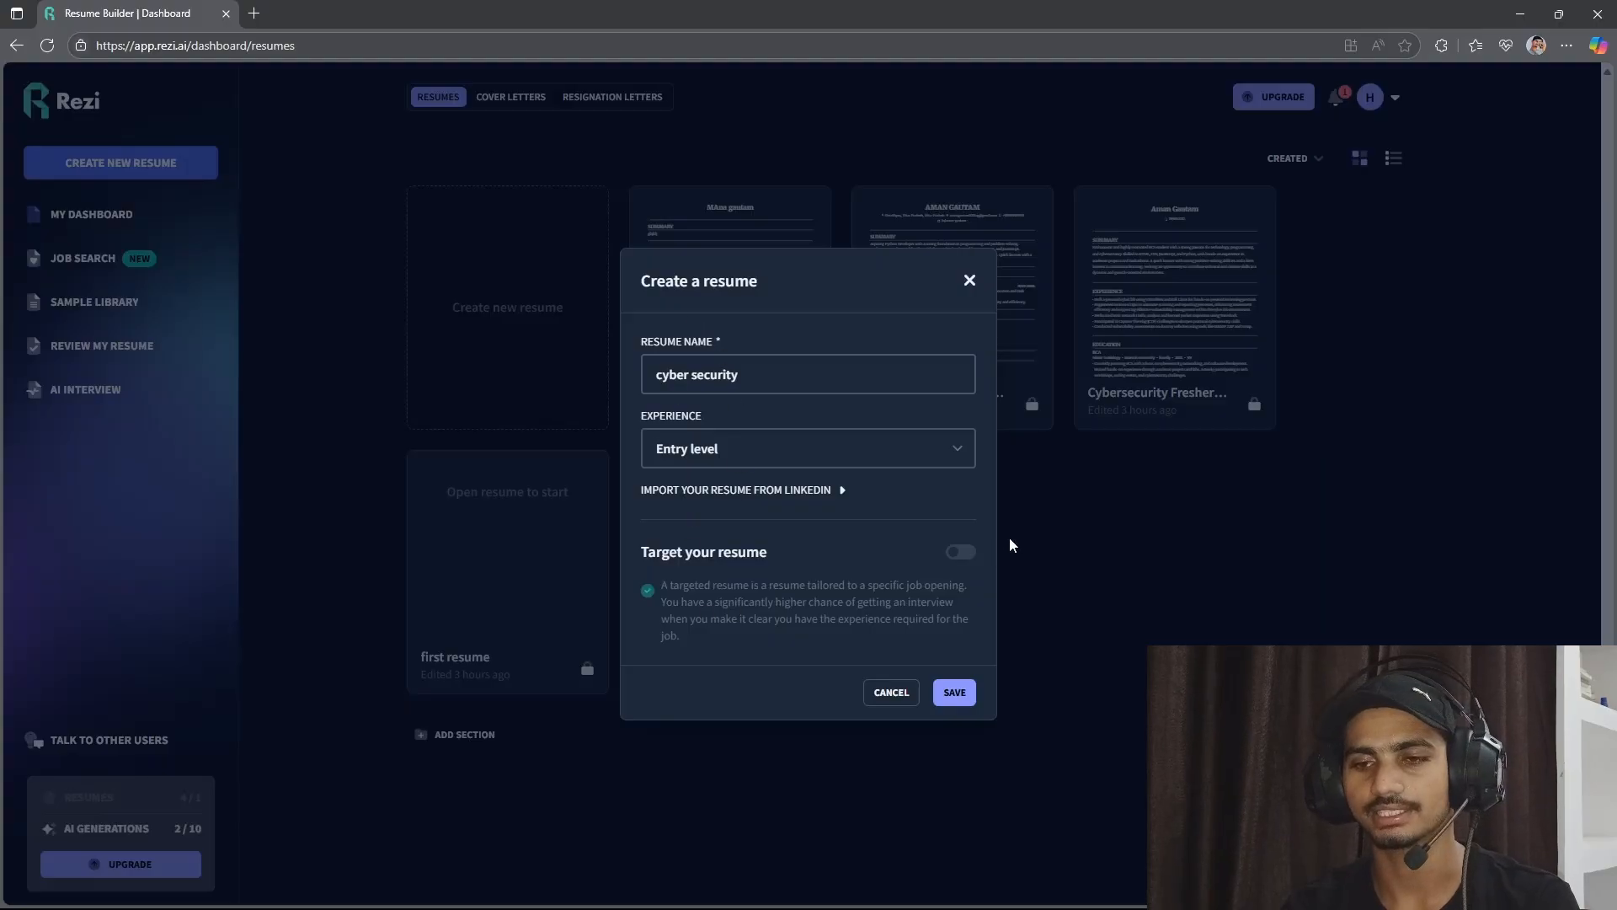
Turn on resume targeting with the job title "Cyber security fresher entry level" and the company name Microsoft.
click(961, 552)
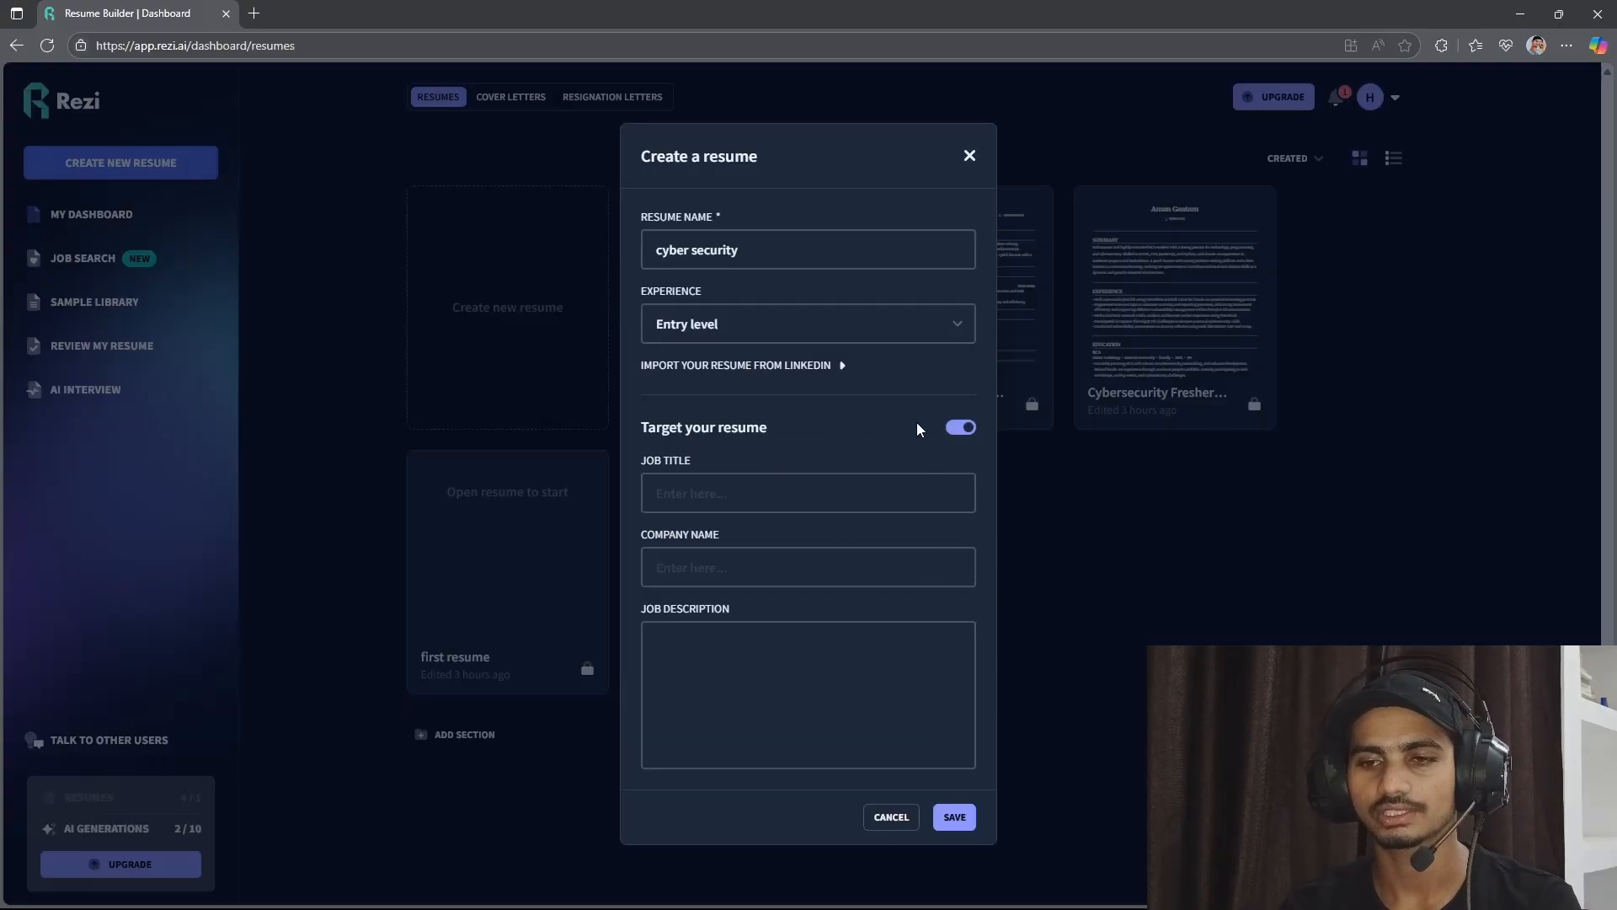
click(721, 497)
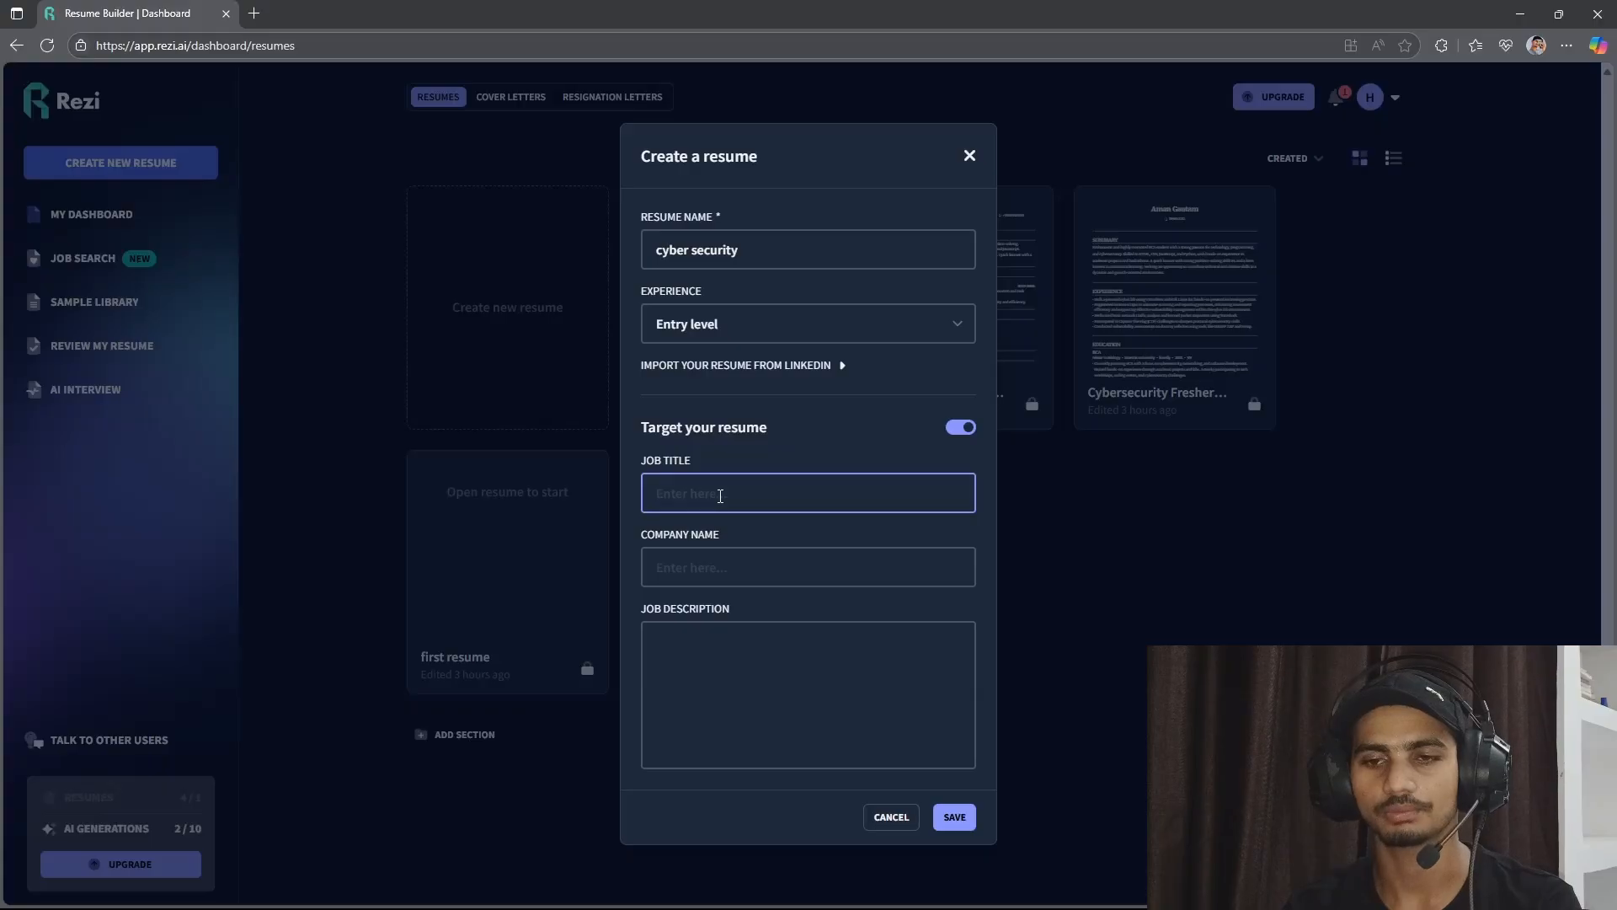
text(Cyber)
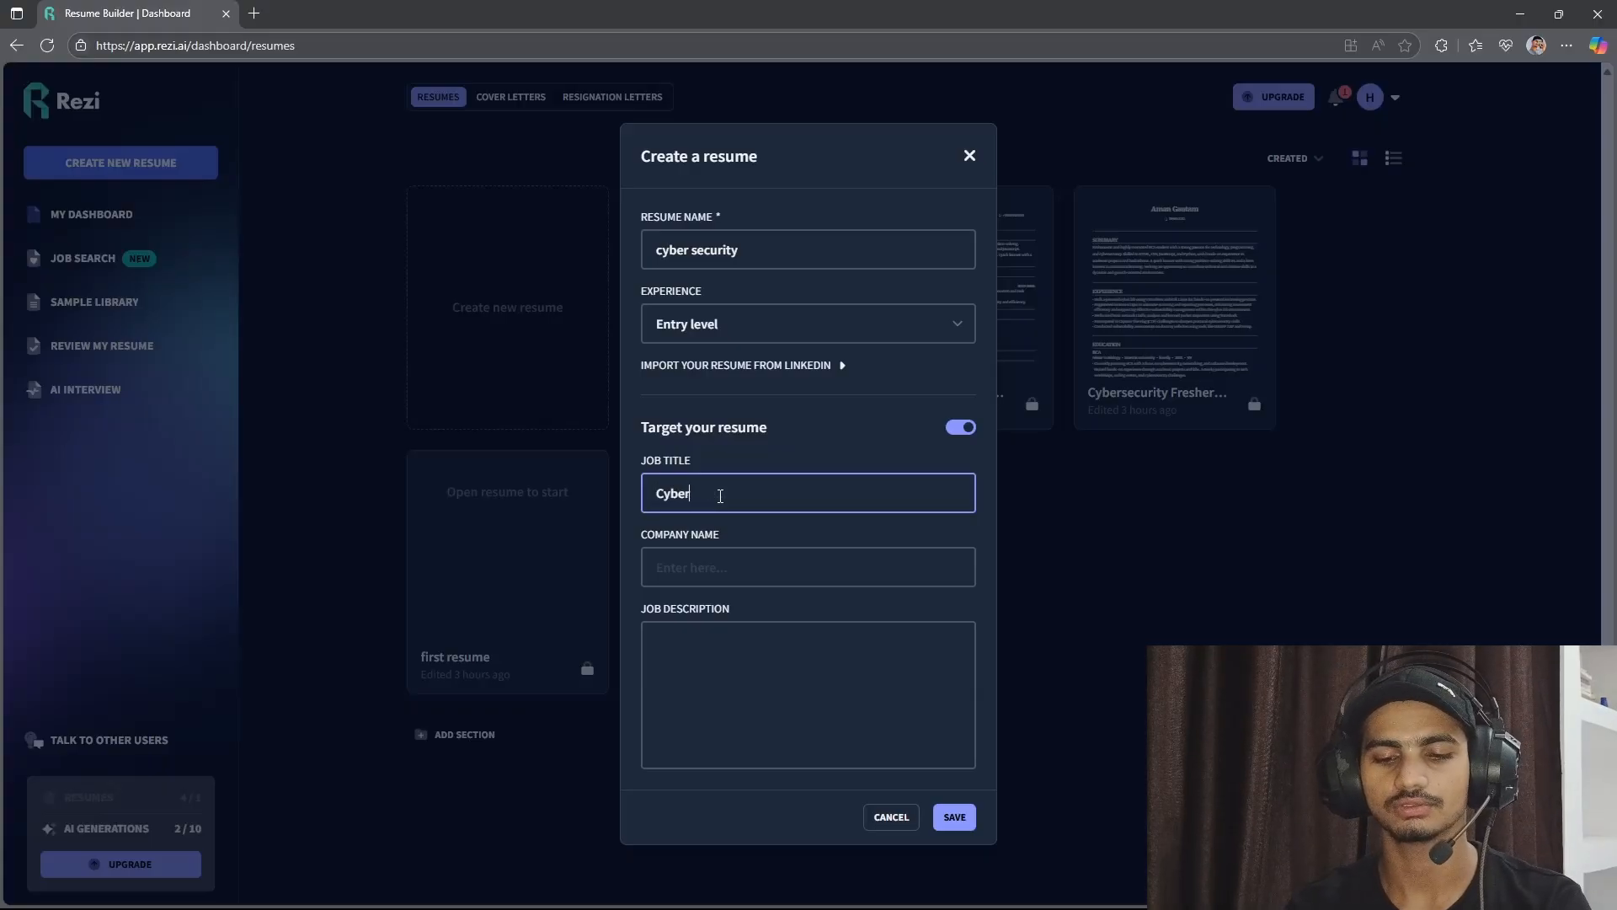
text( securit)
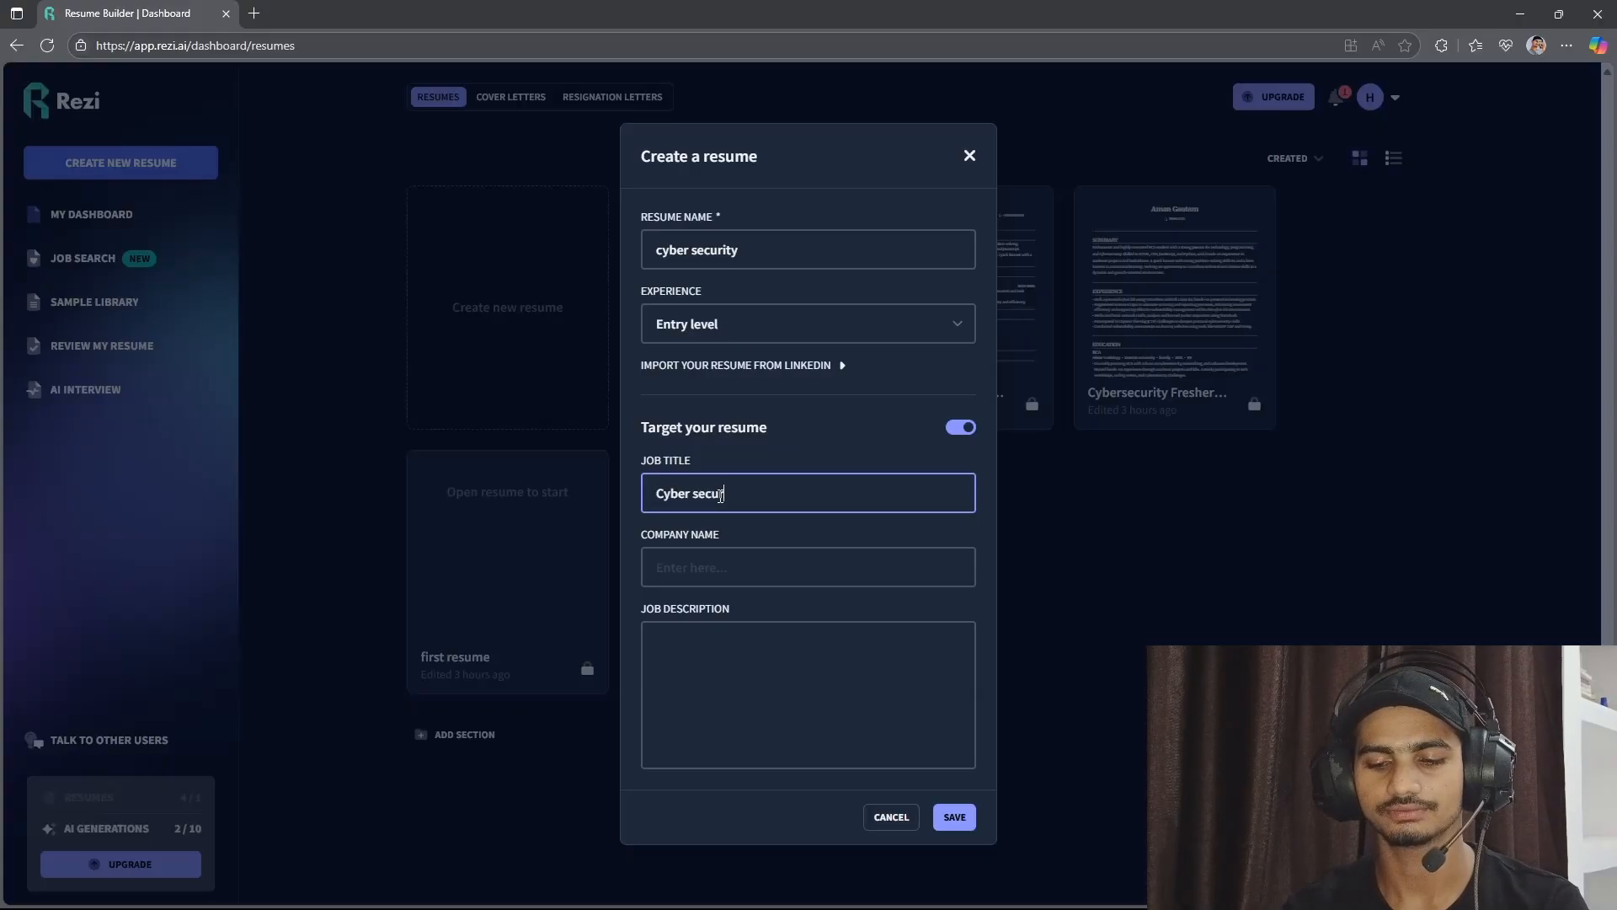
text(y)
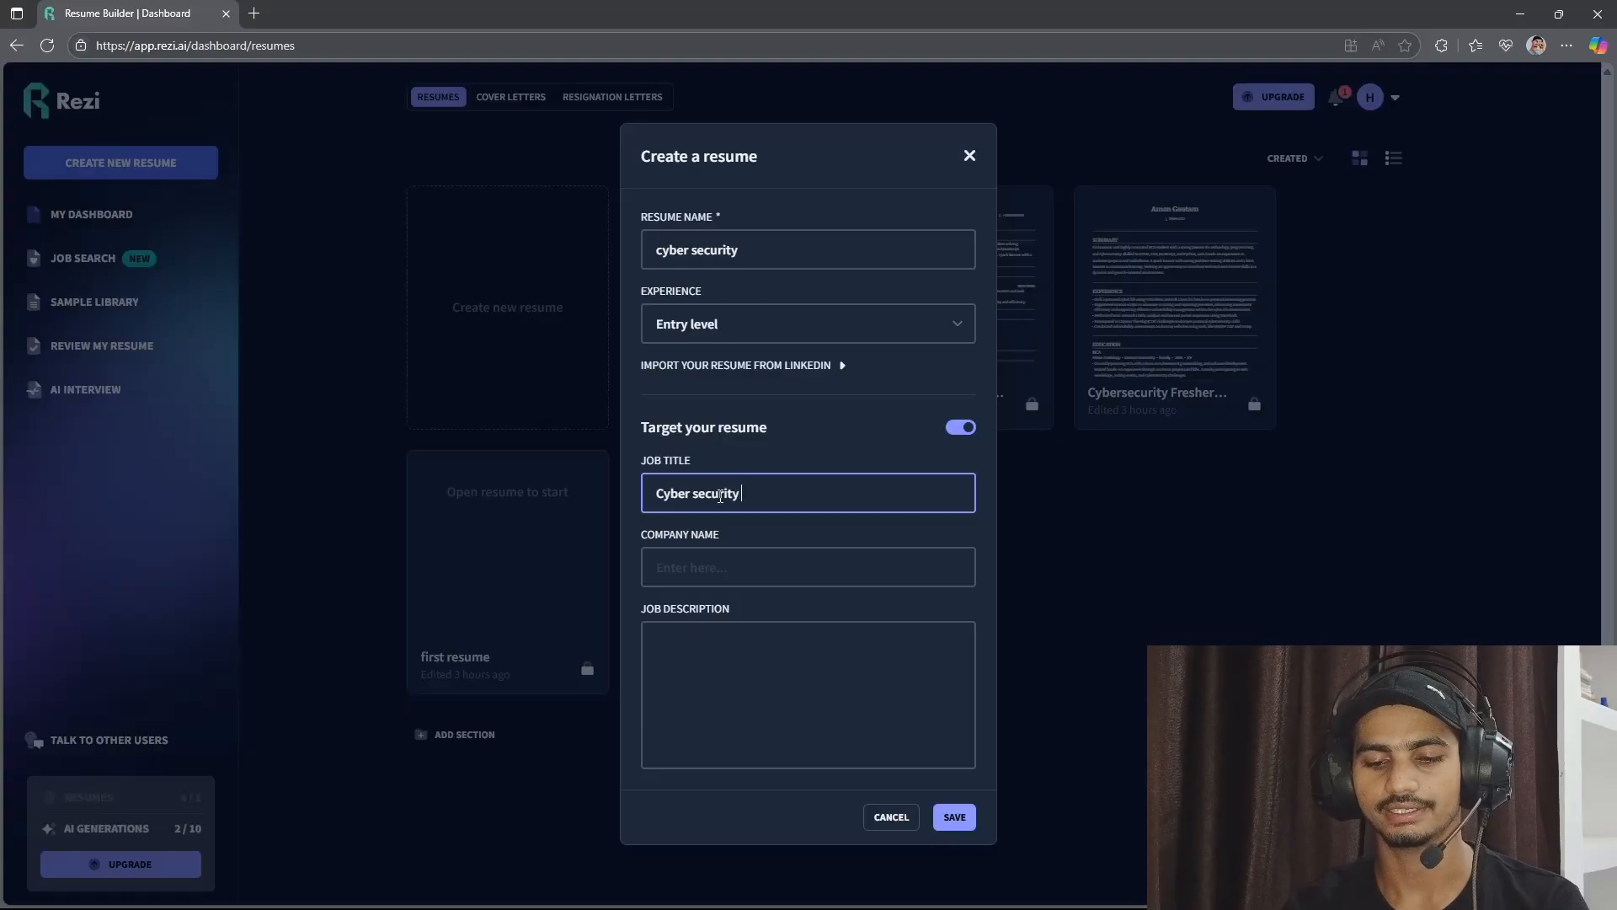
text( fresher)
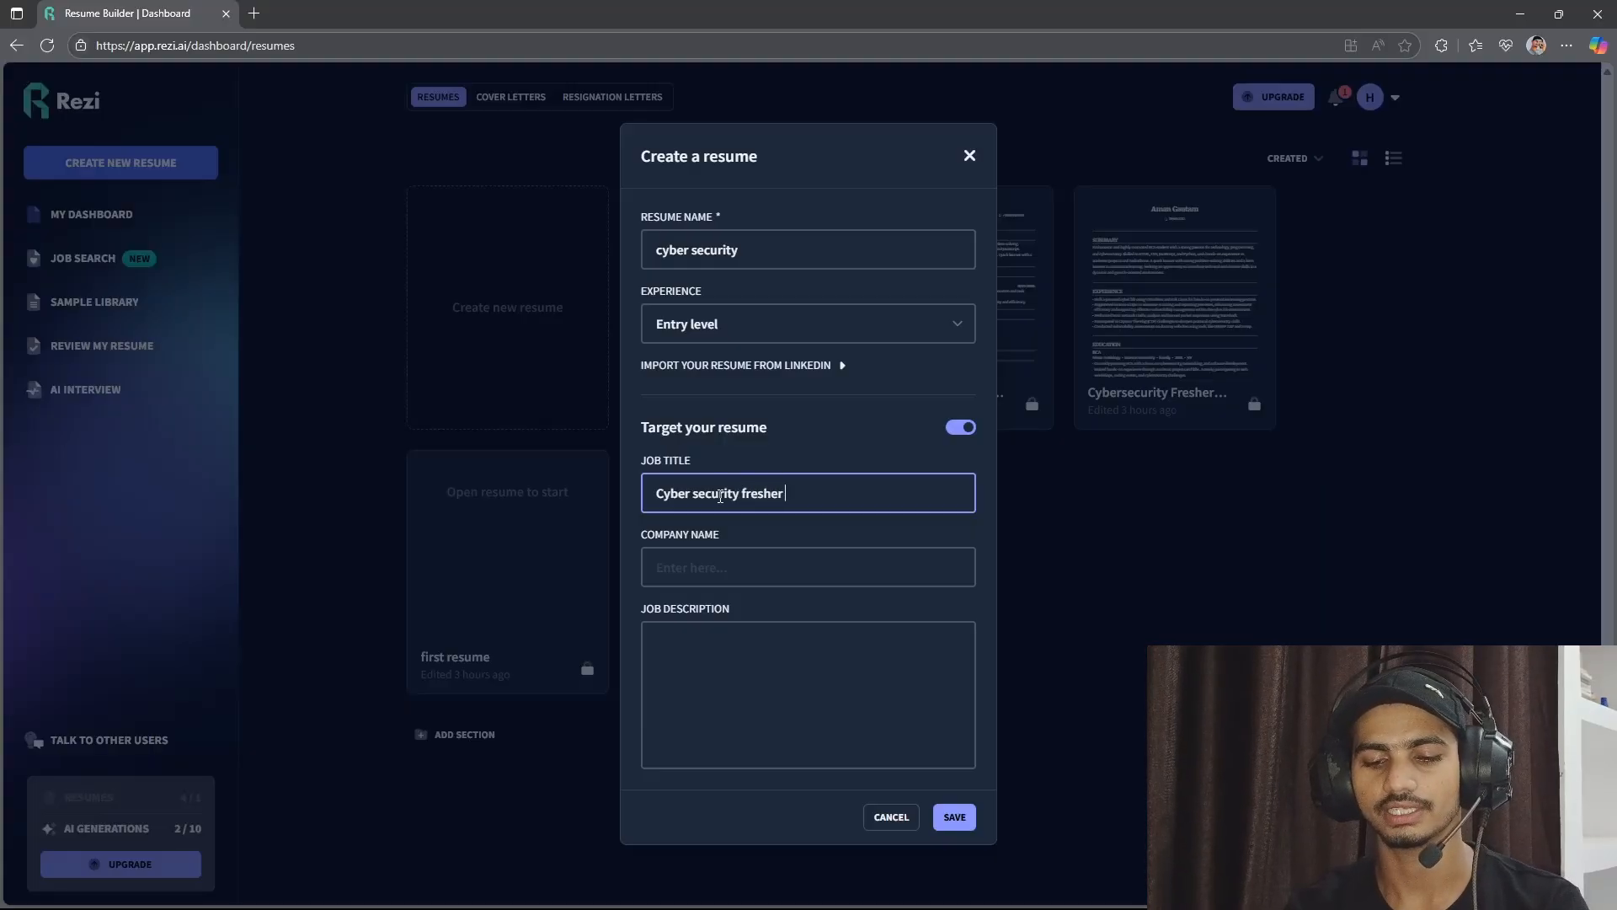
text( entry level)
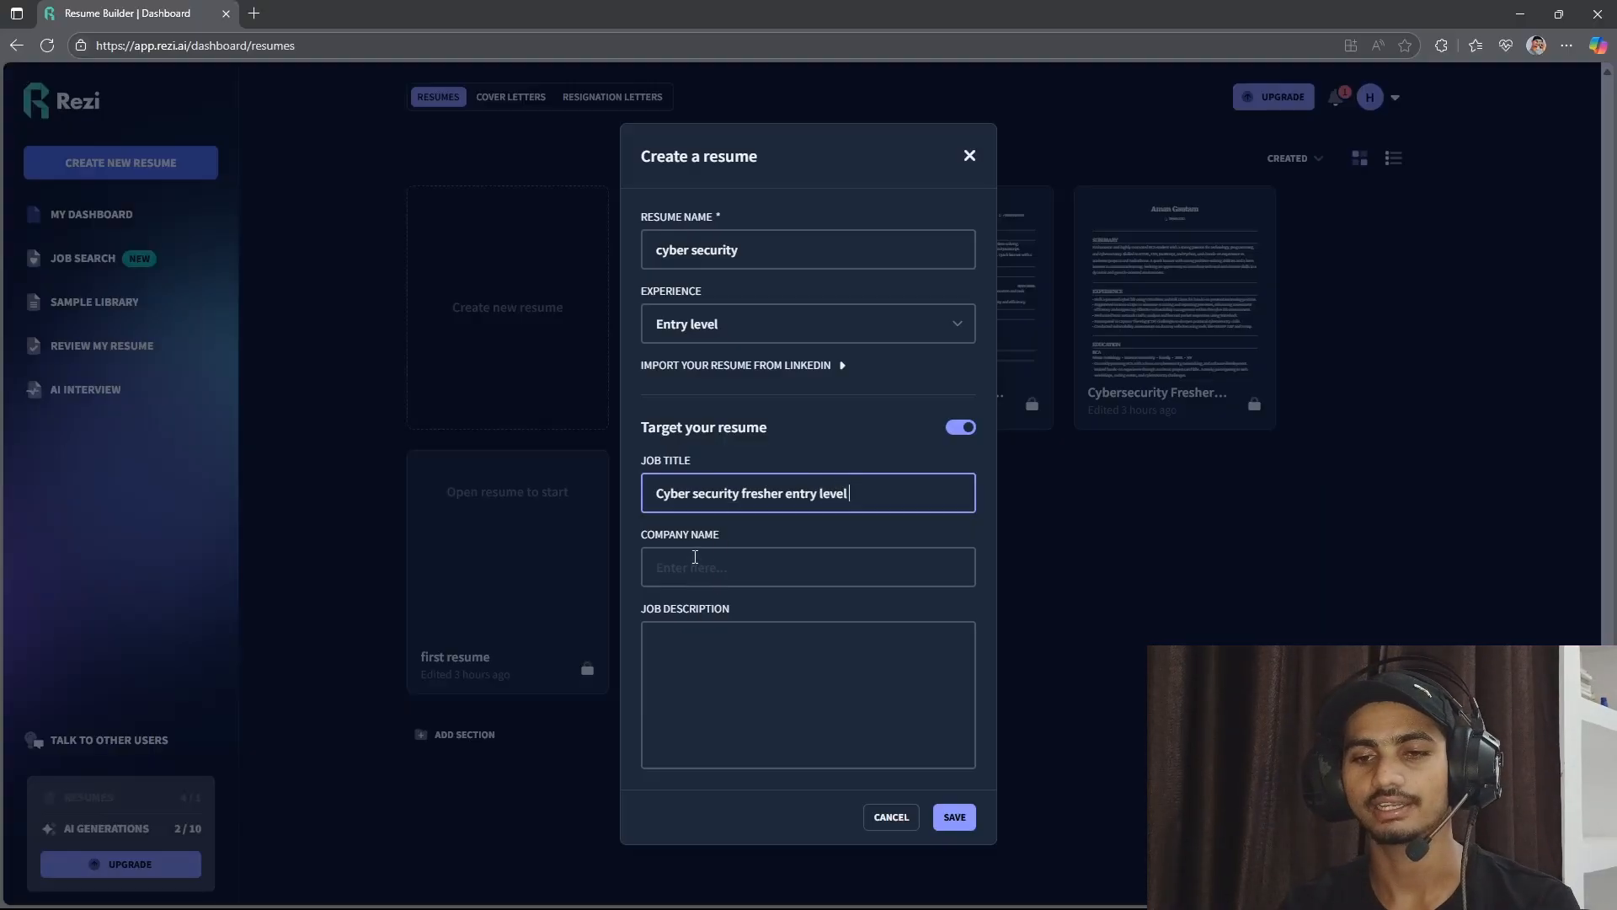
click(695, 557)
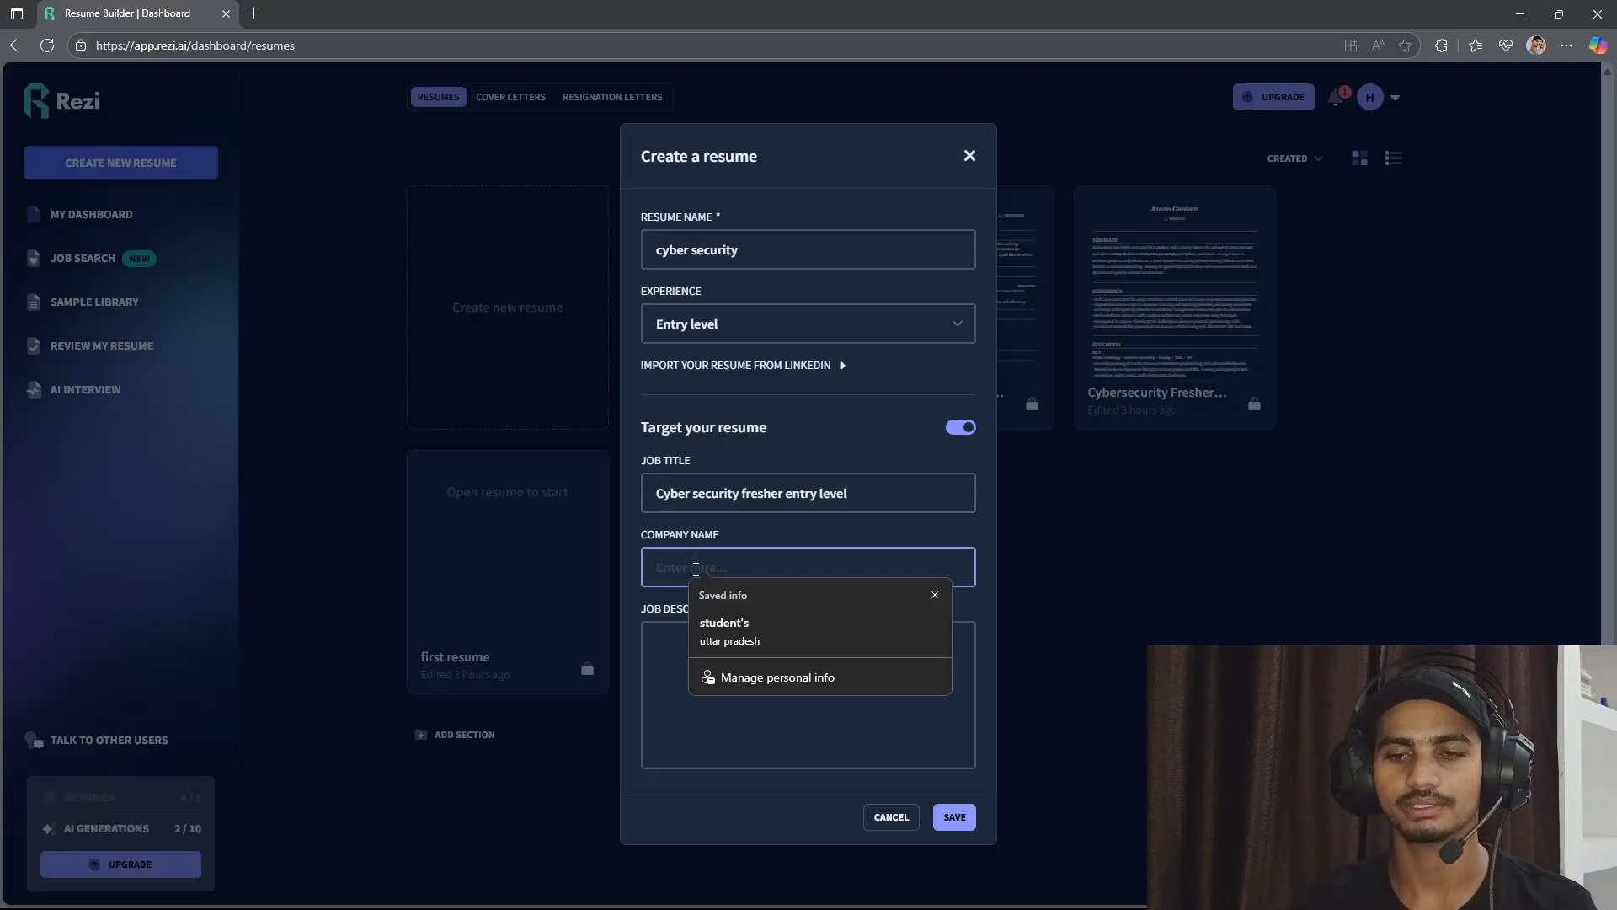
text(Micro)
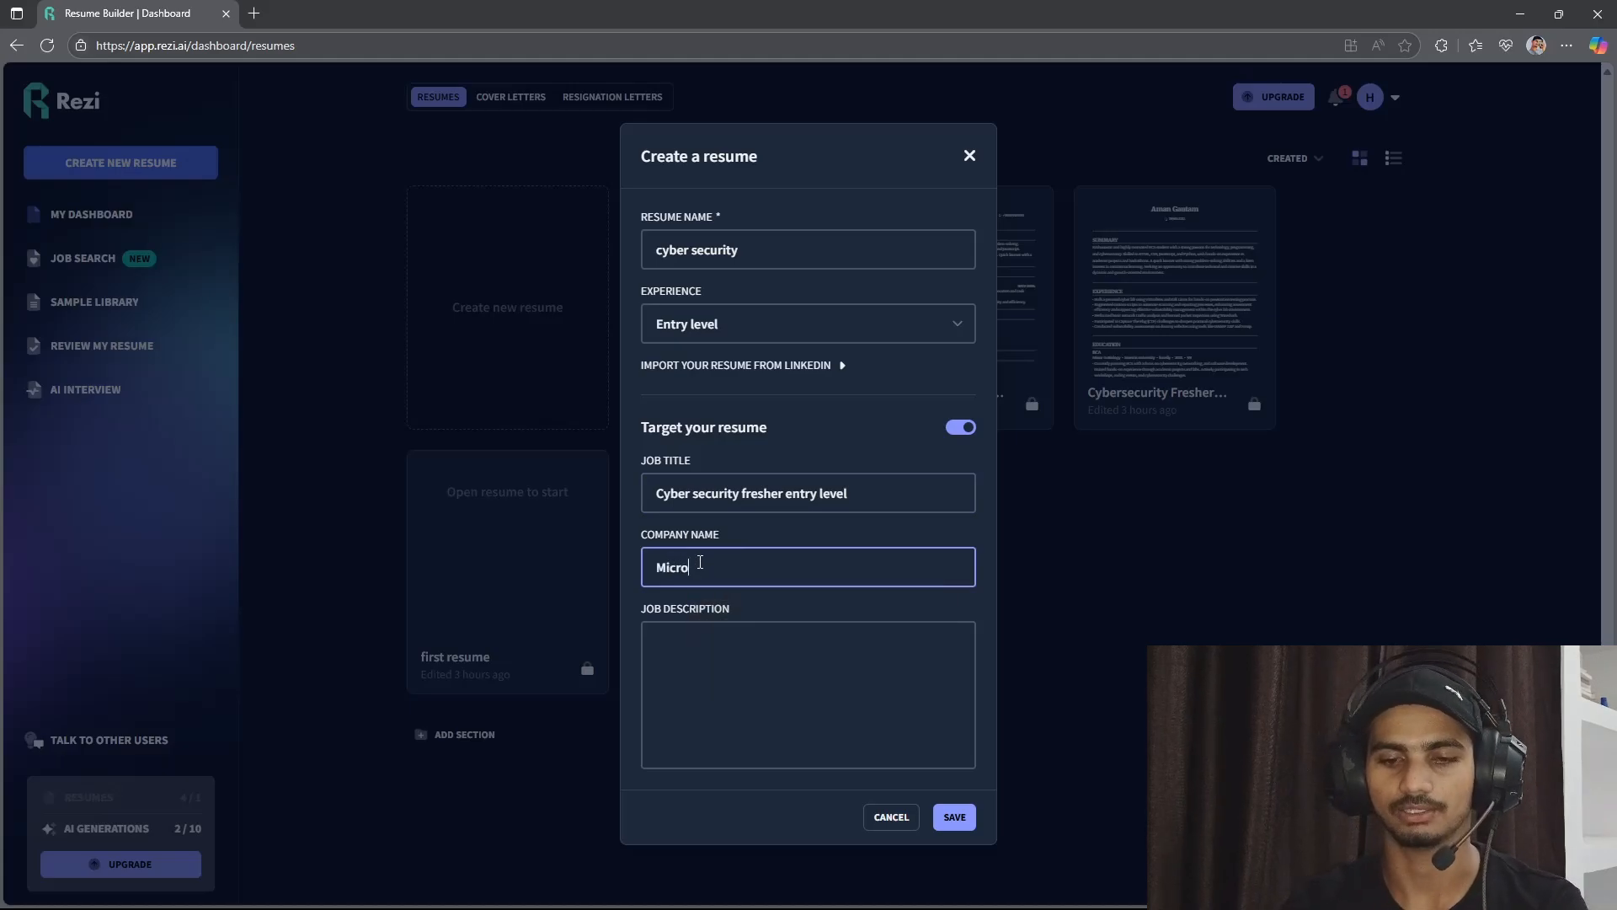
text(soft)
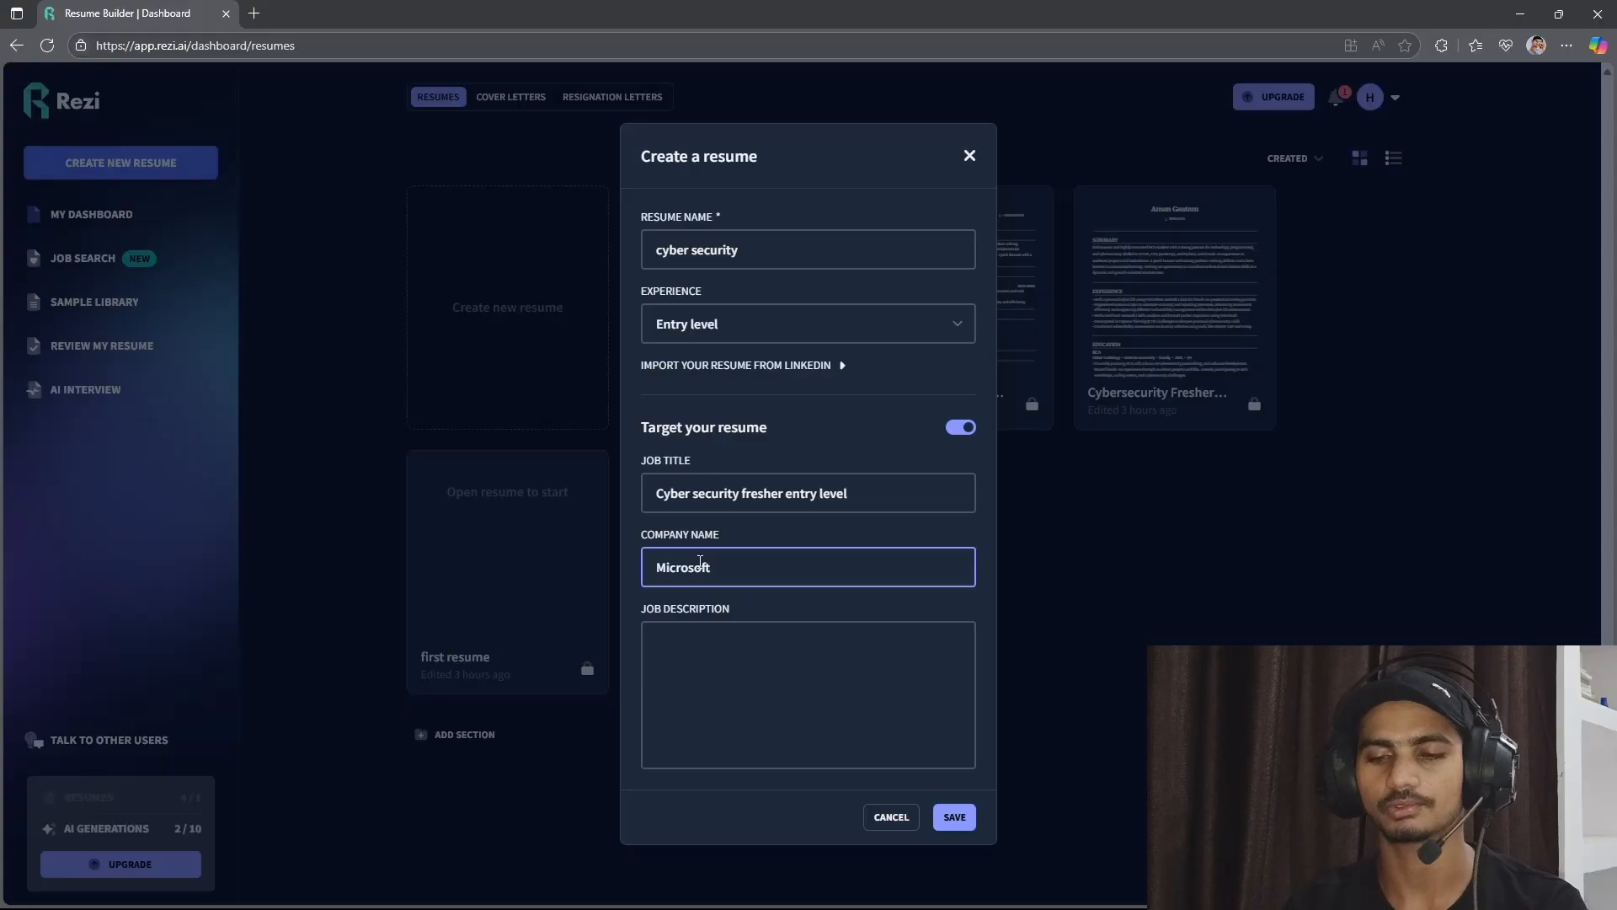
Paste the copied entry-level Cybersecurity Analyst text as the job description, remove its trailing blank line, and save the new resume.
click(715, 684)
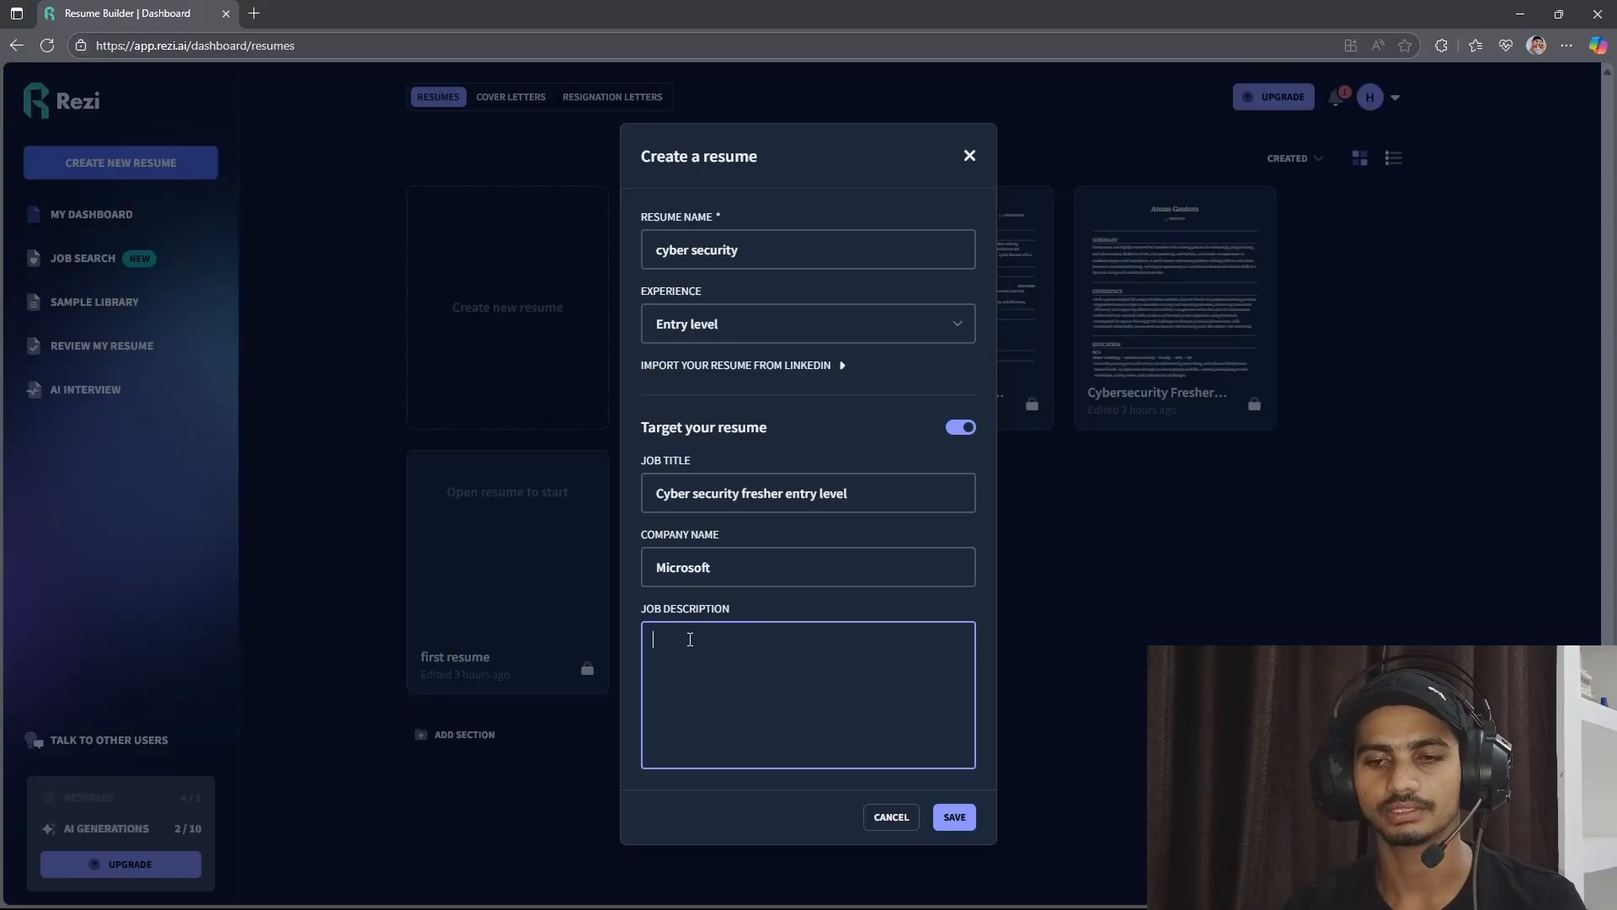
text(I am looking for an entry-level Cybersecurity Analyst position where I can apply my knowledge of ethical hacking, network security, and Python automation. I want to contribute to an organization’s digital safety while continuing to learn and grow in the cybersecurity domain.)
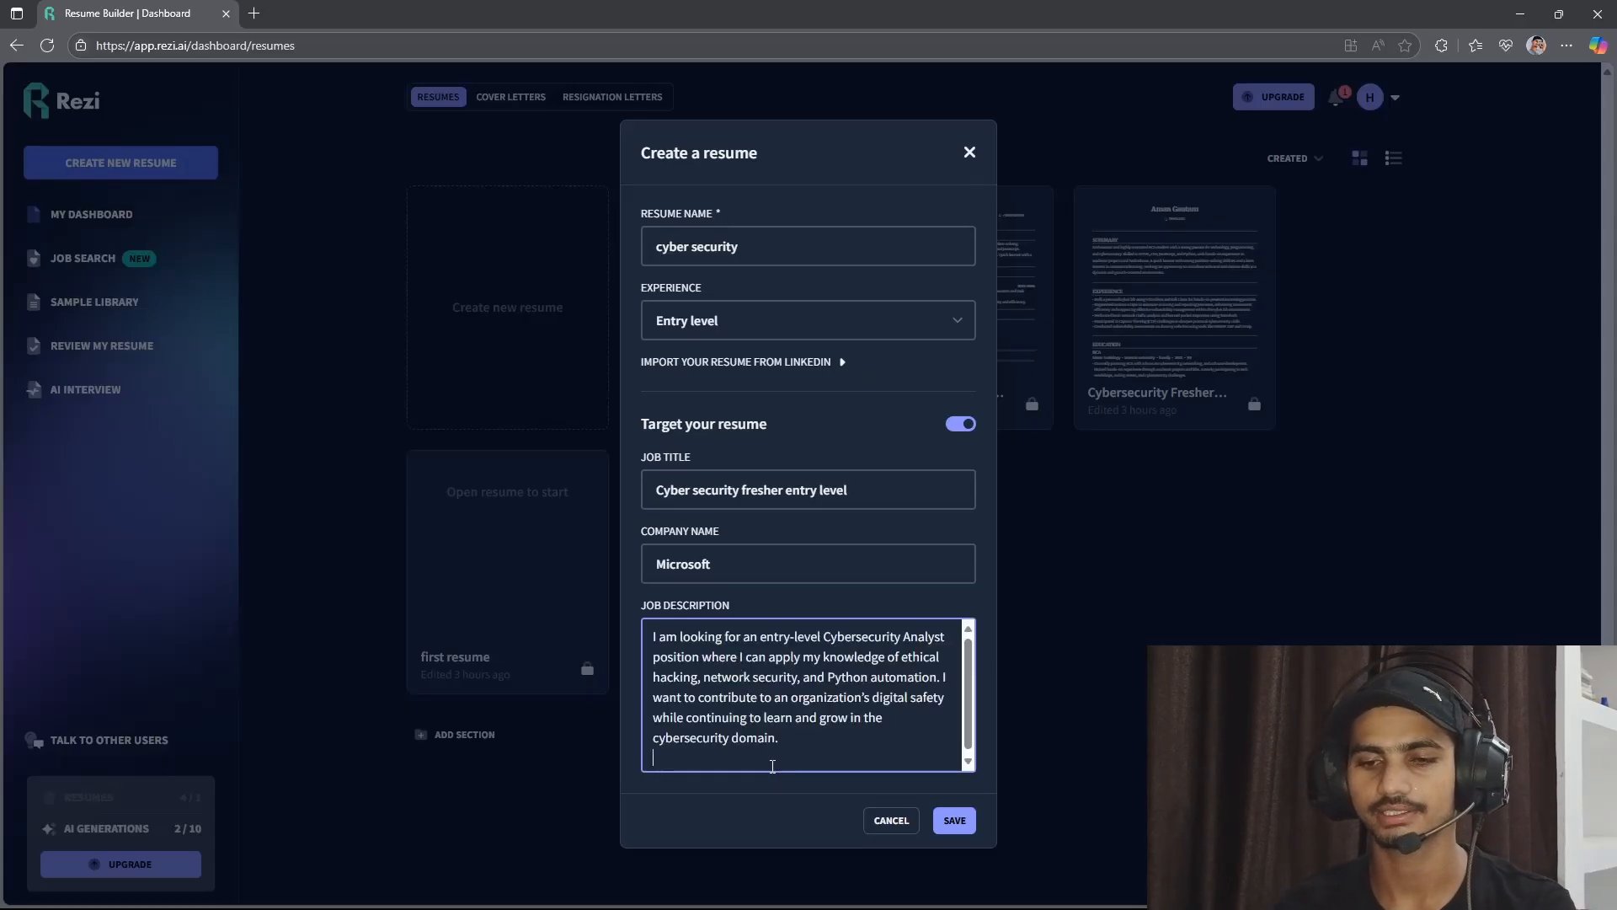
key(BackSpace)
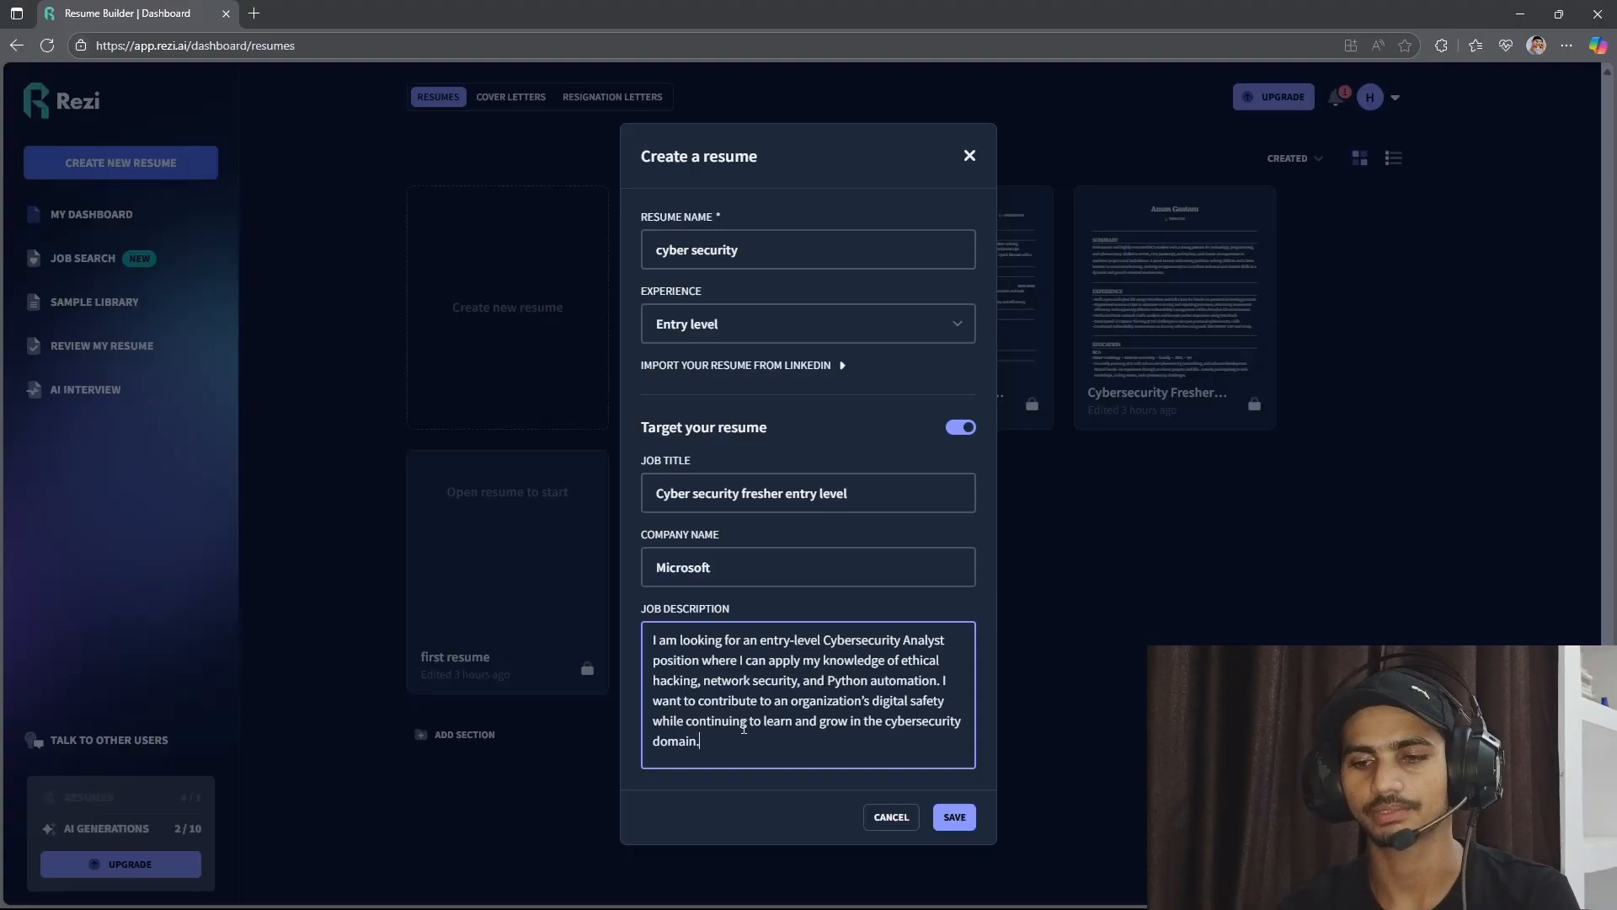
click(955, 816)
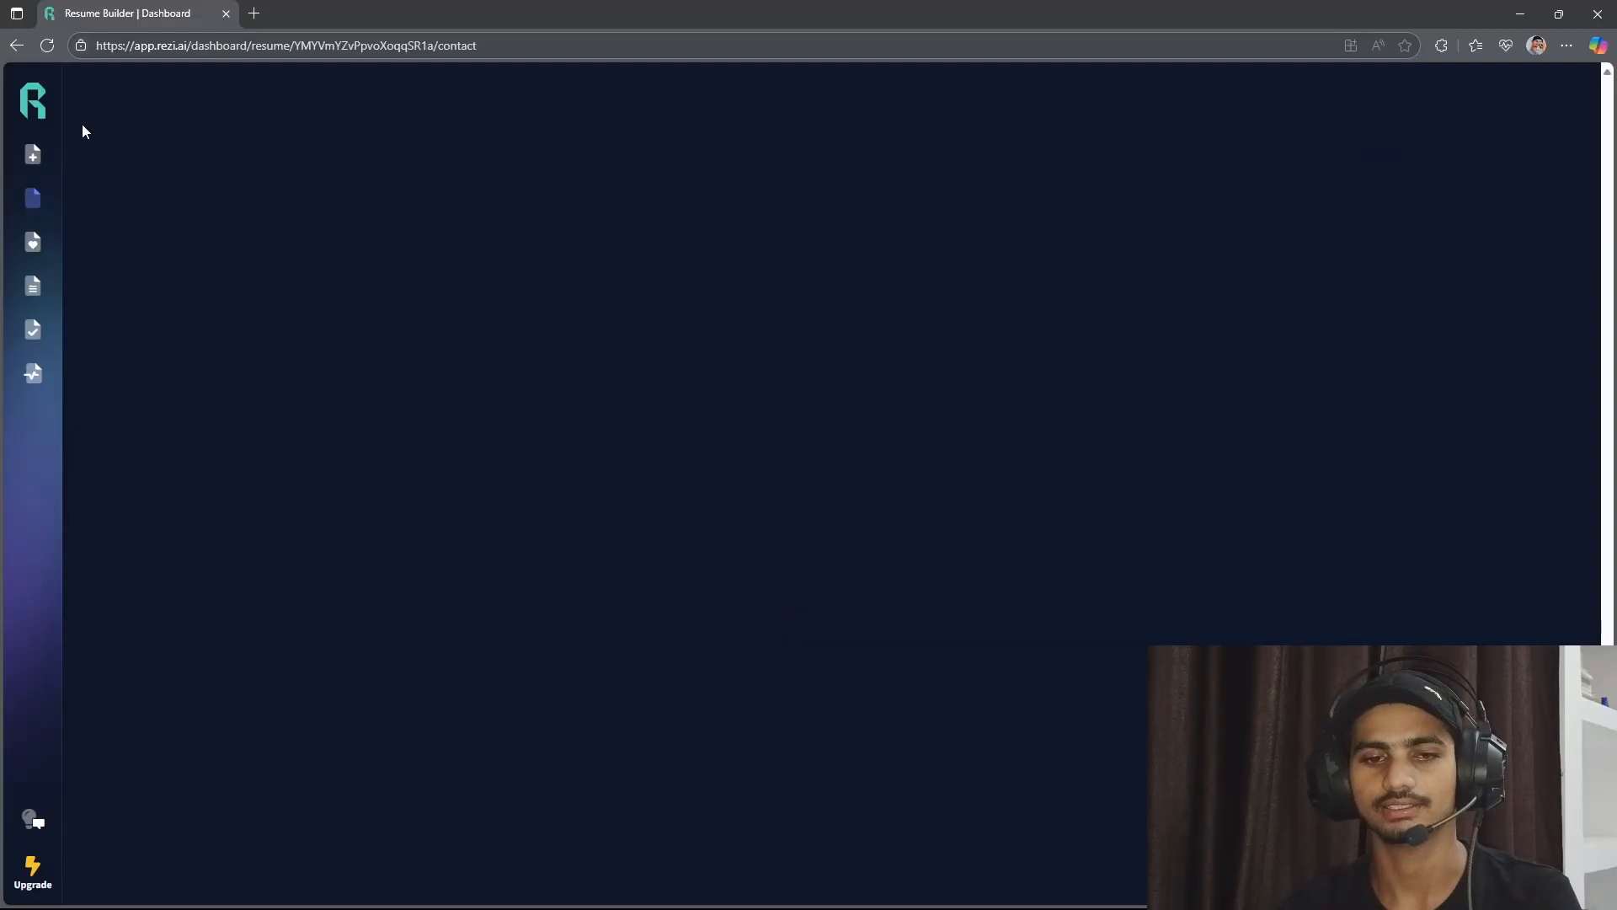
Enter the applicant's name as the full name in the resume's contact details.
text(Aman)
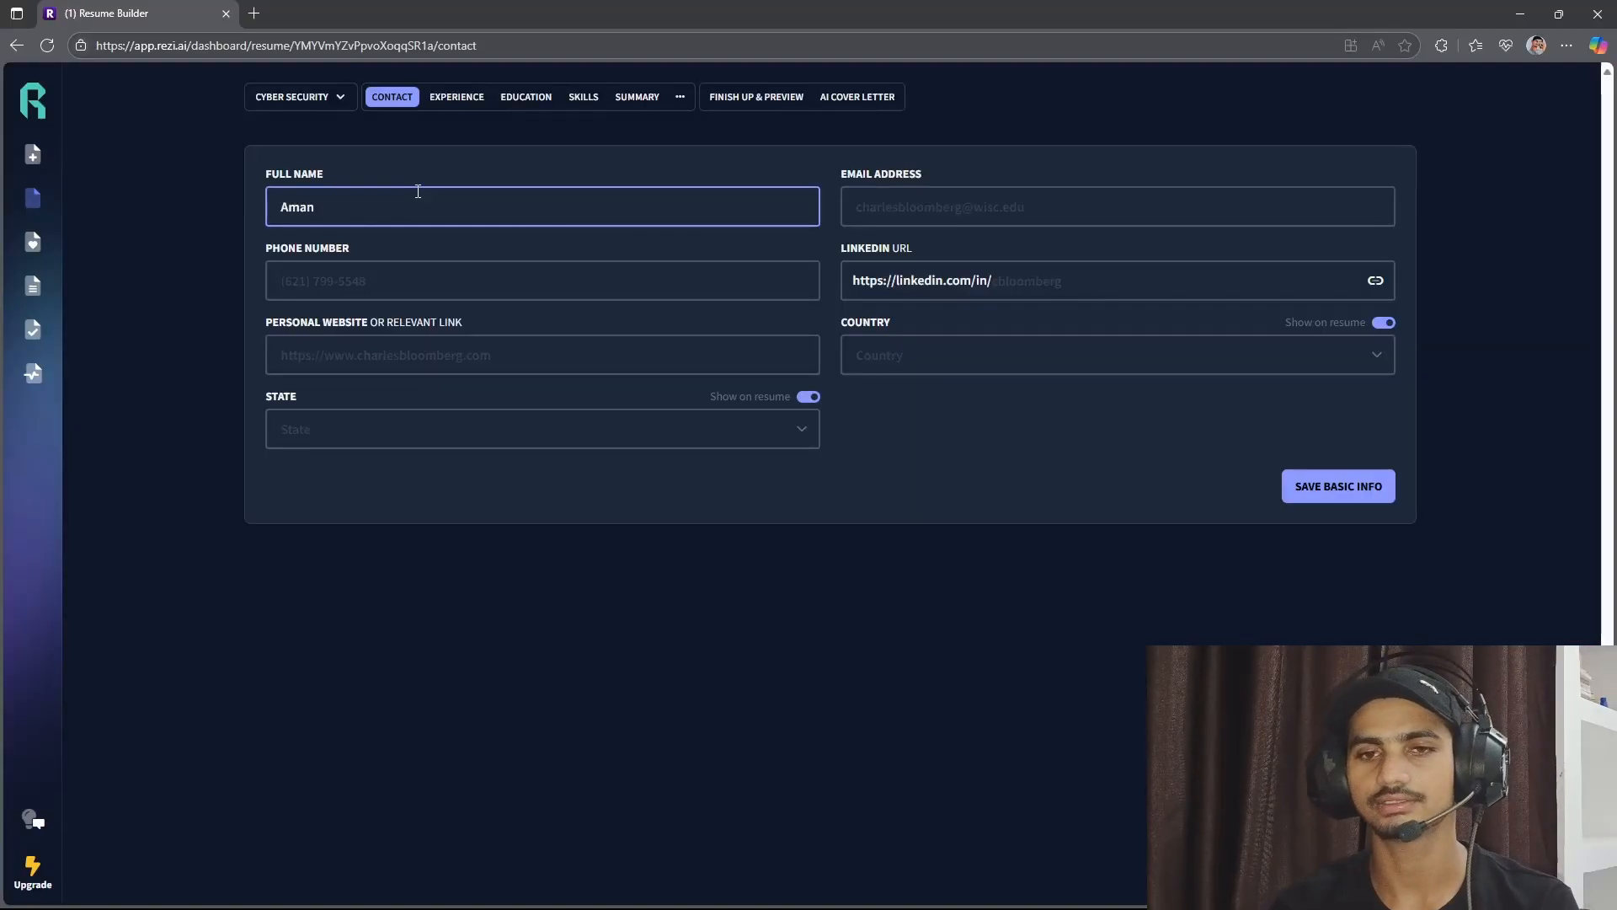
key(Tab)
drag(272, 175, 327, 176)
drag(831, 173, 962, 170)
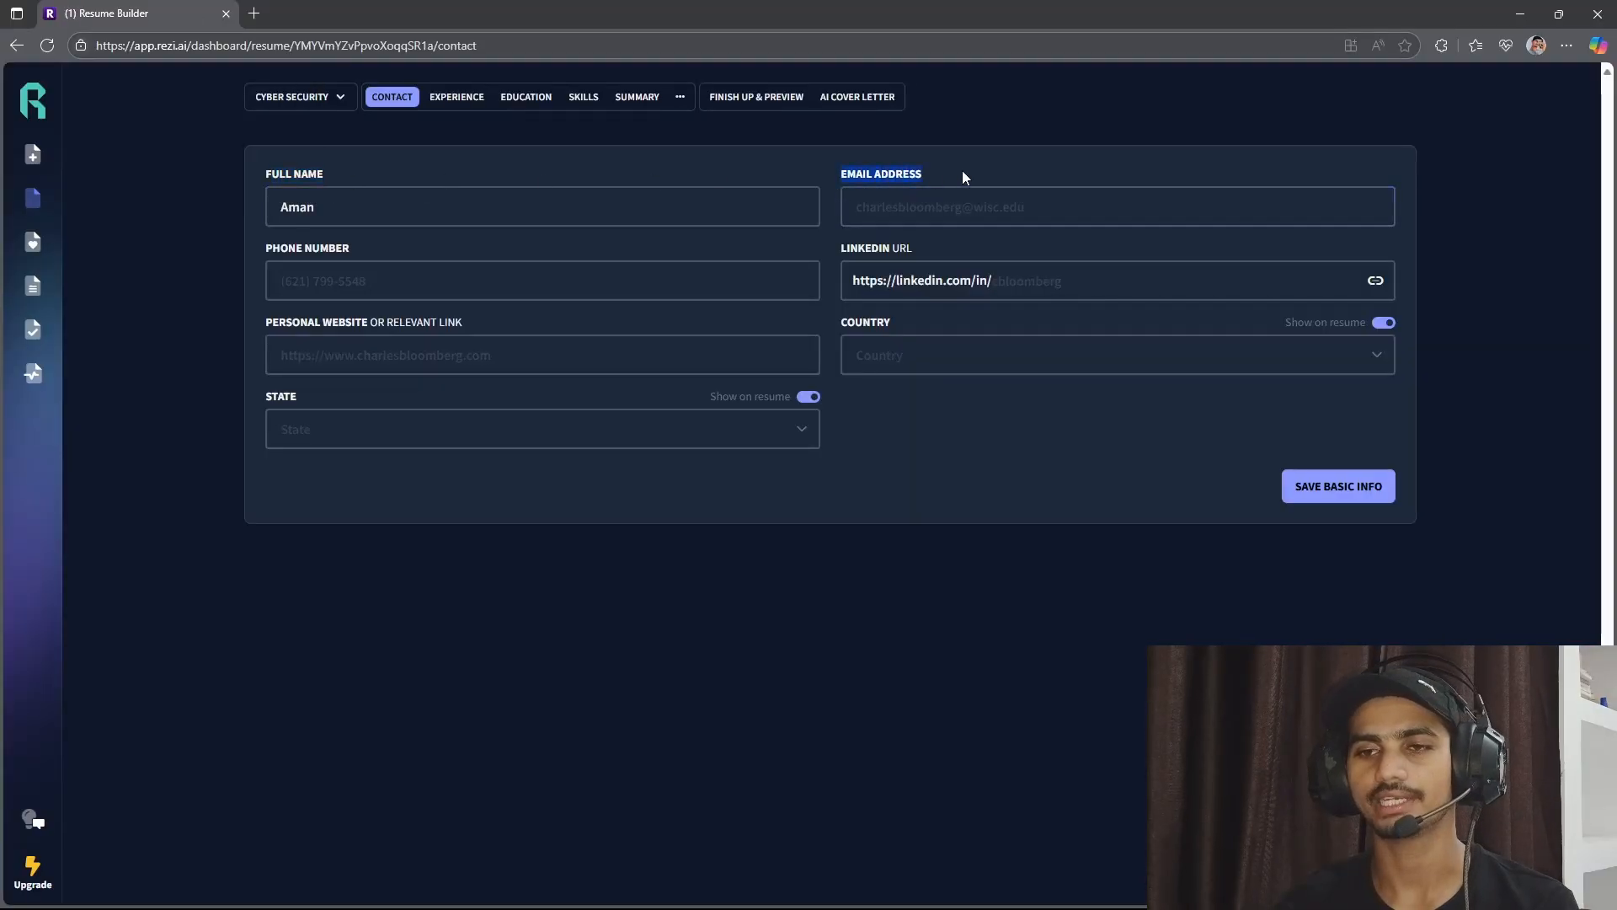
click(345, 249)
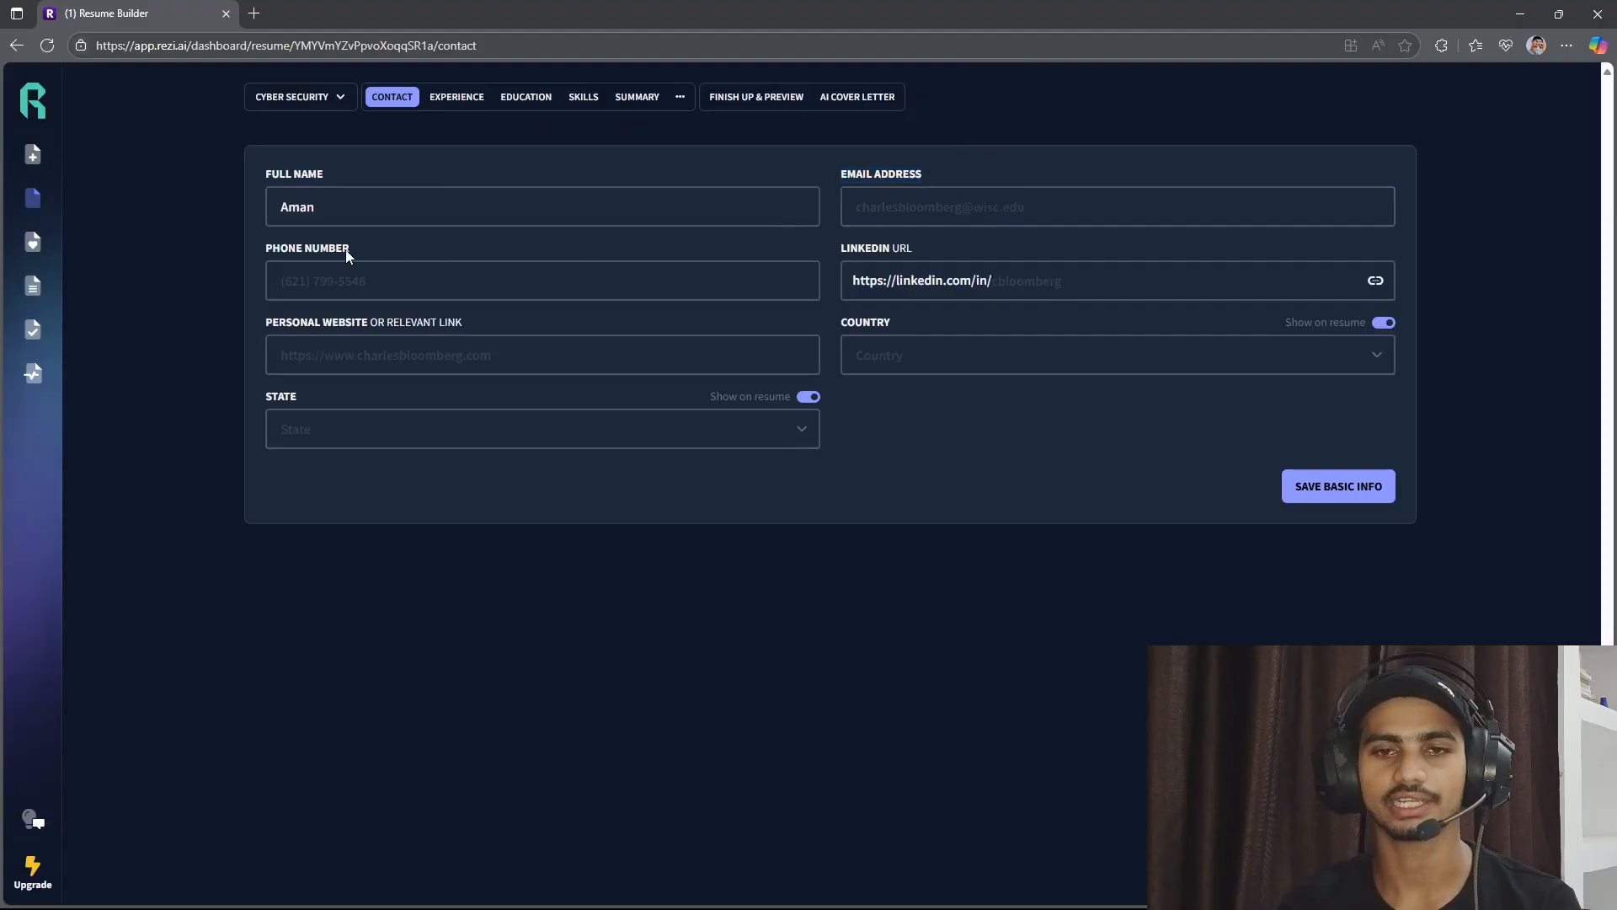
click(842, 251)
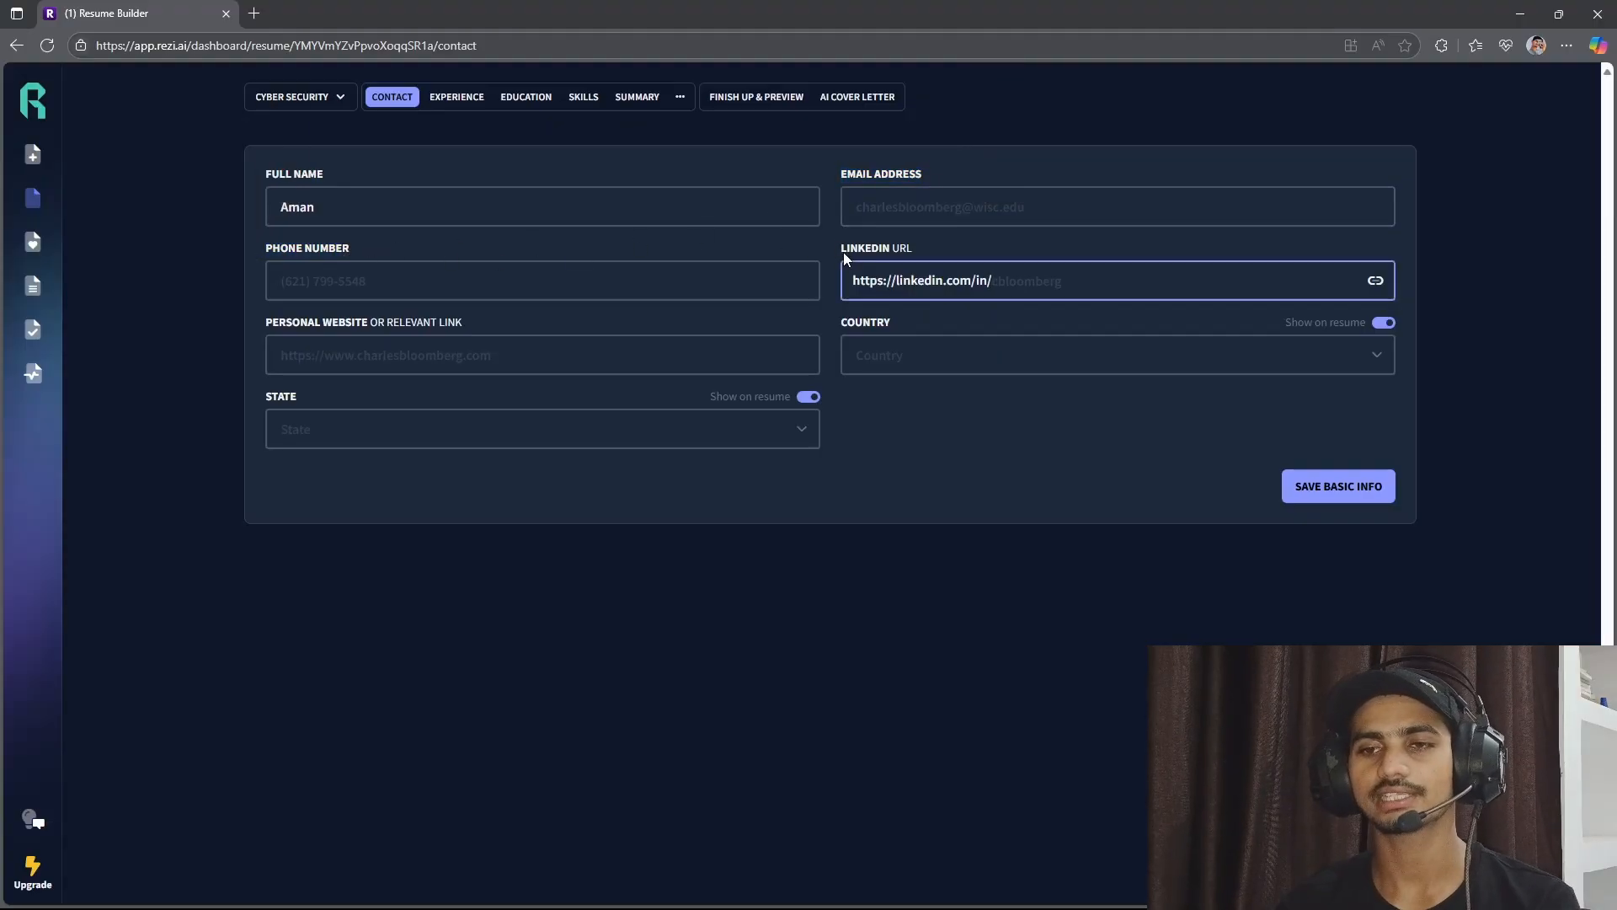
drag(842, 251, 917, 251)
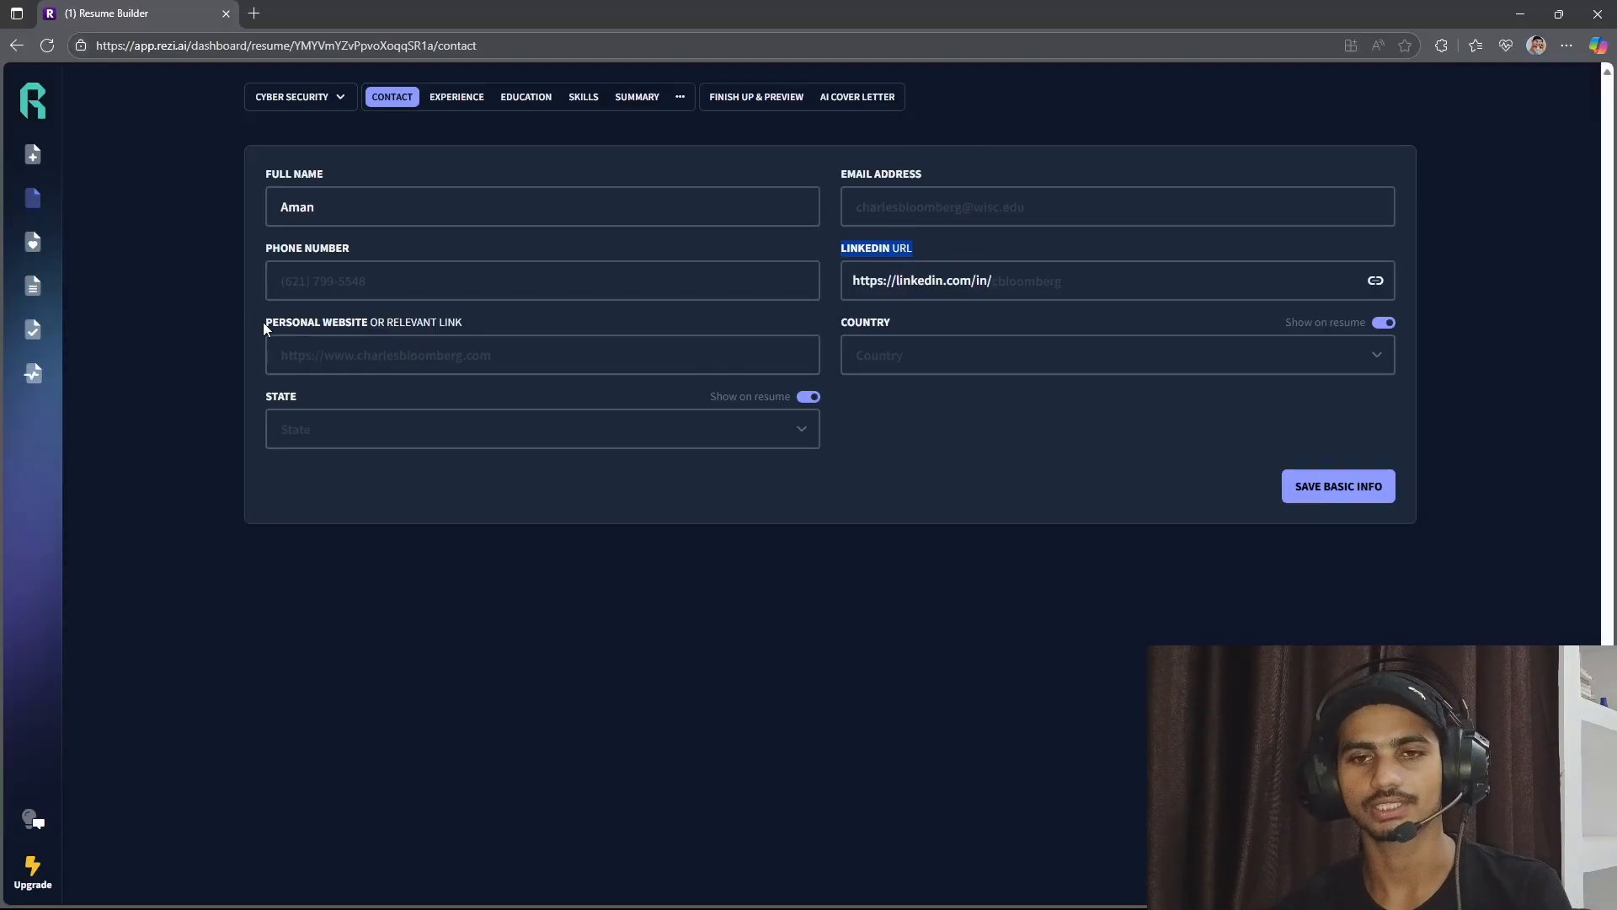
drag(263, 322, 478, 318)
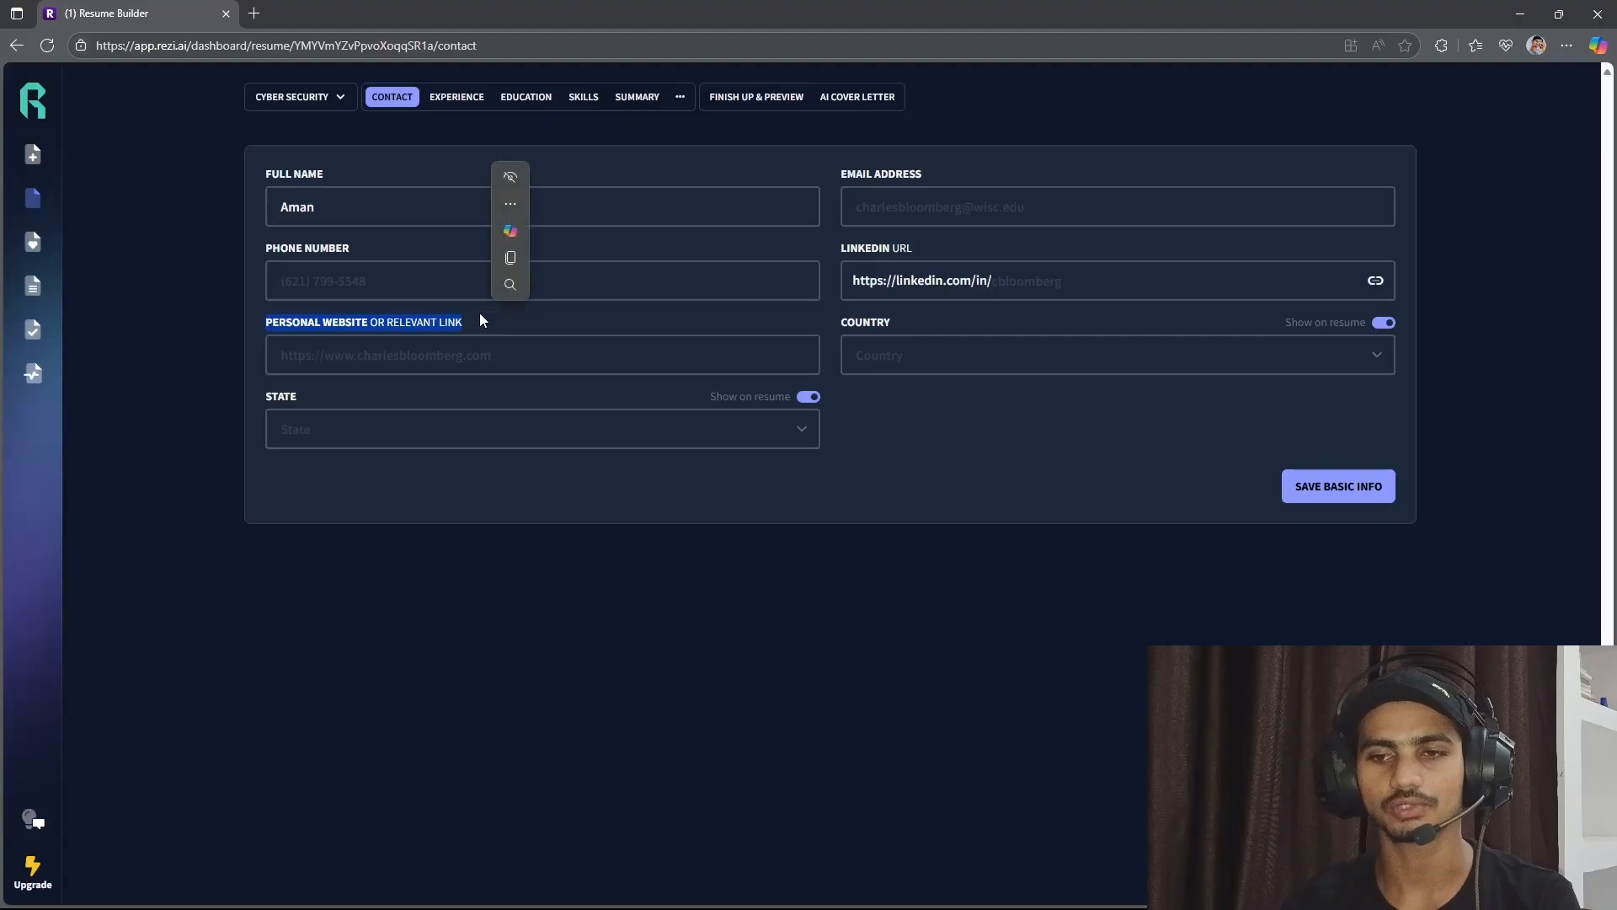
Set the country in the contact details to India and save the basic info.
click(848, 469)
click(942, 322)
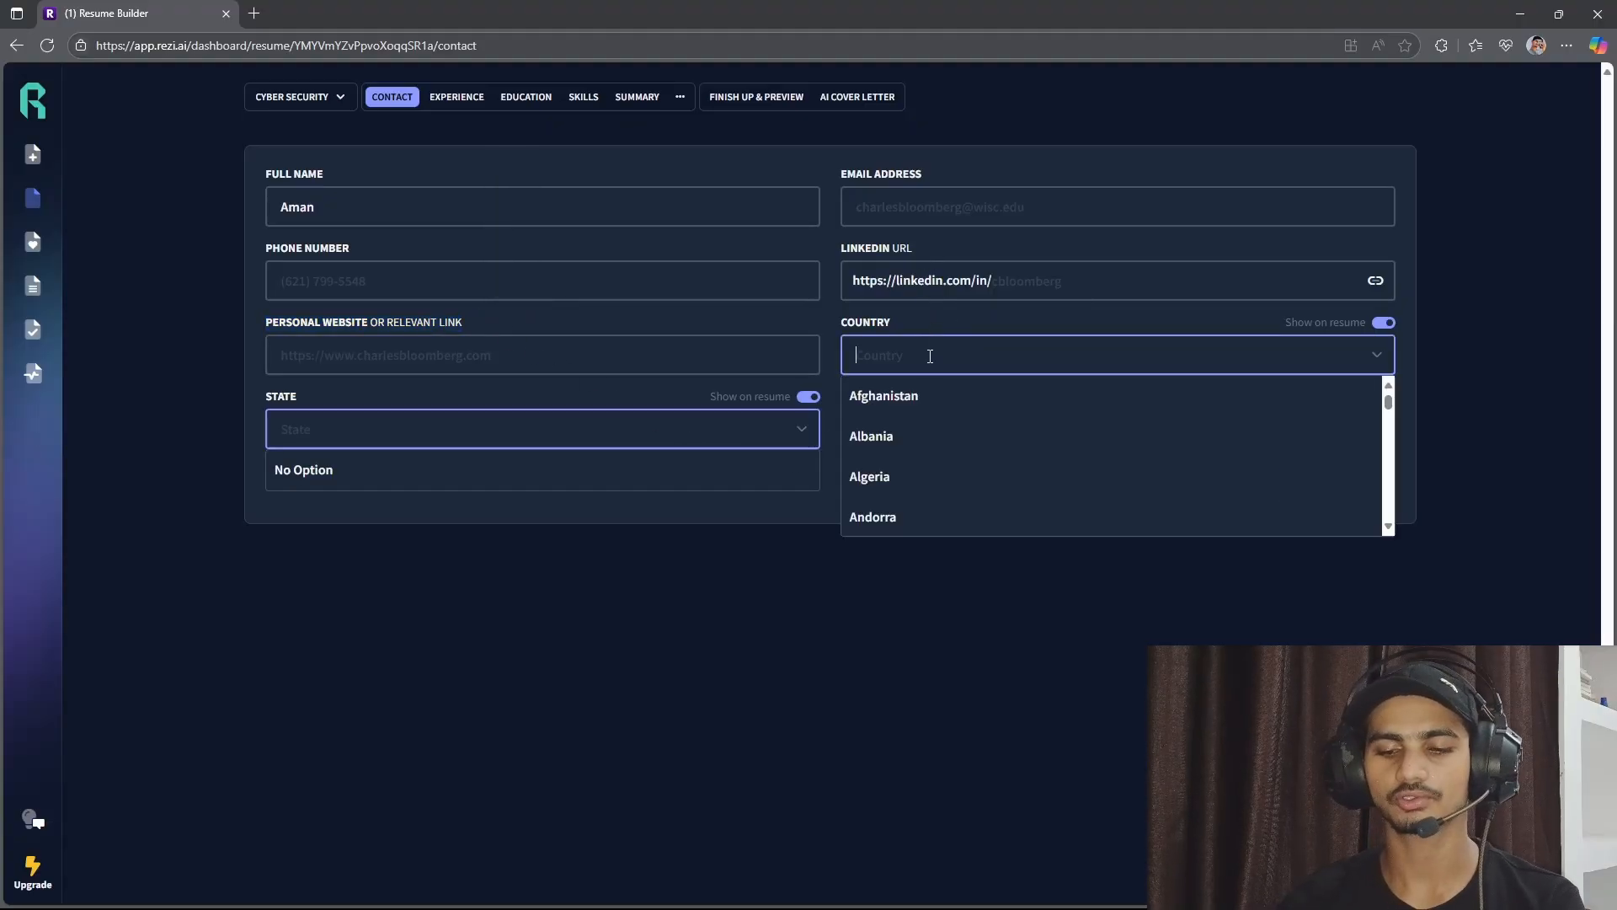
text(indi)
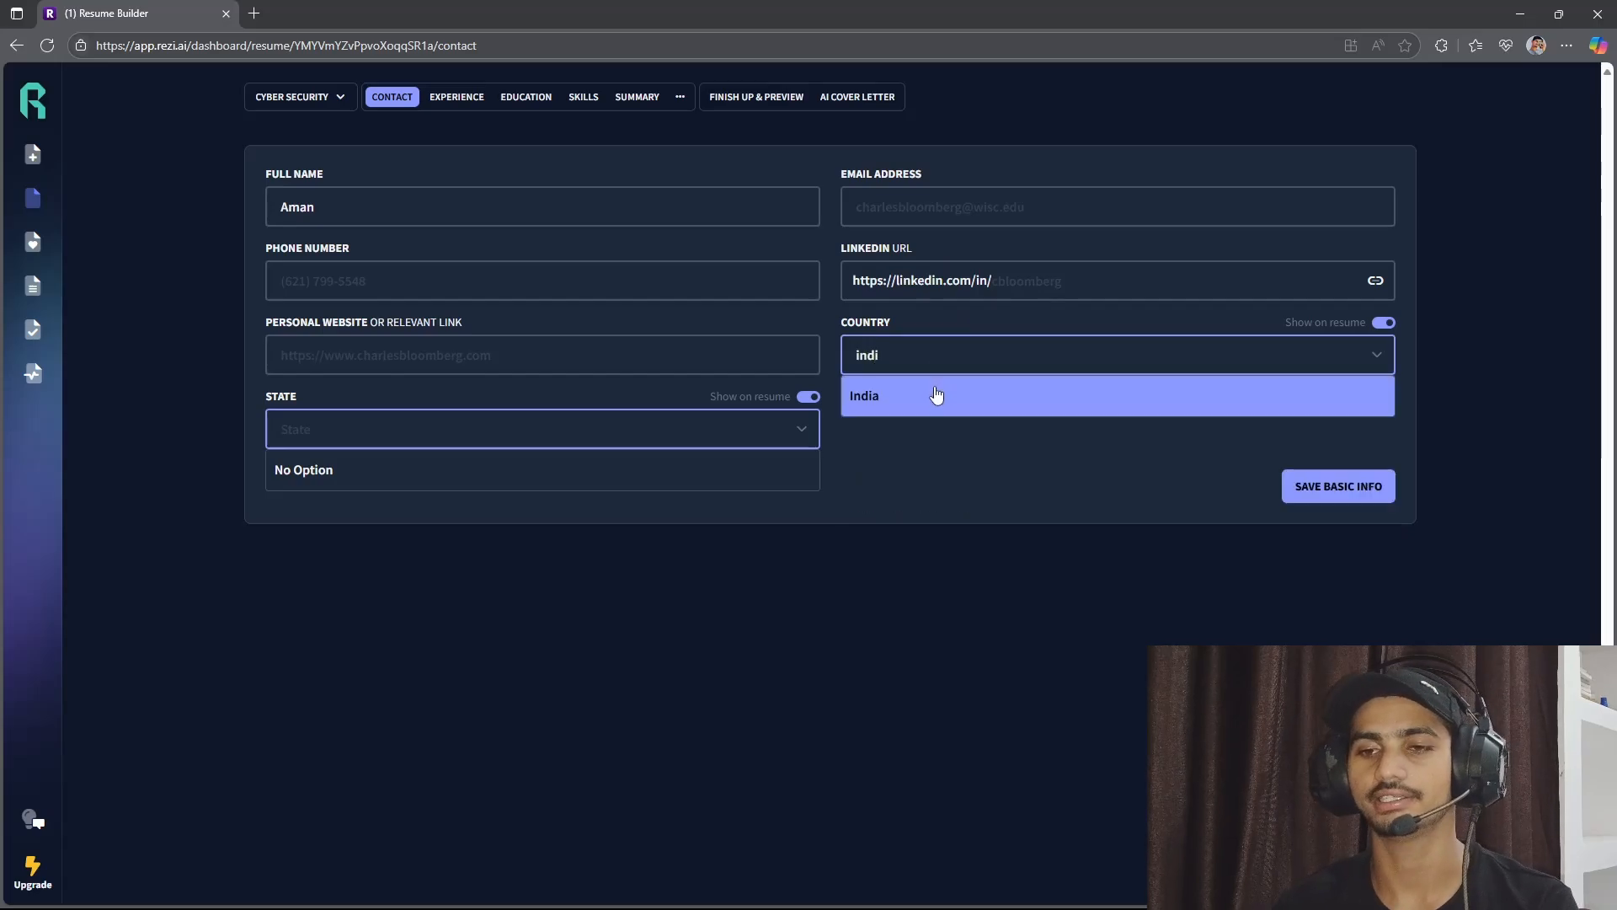
click(937, 395)
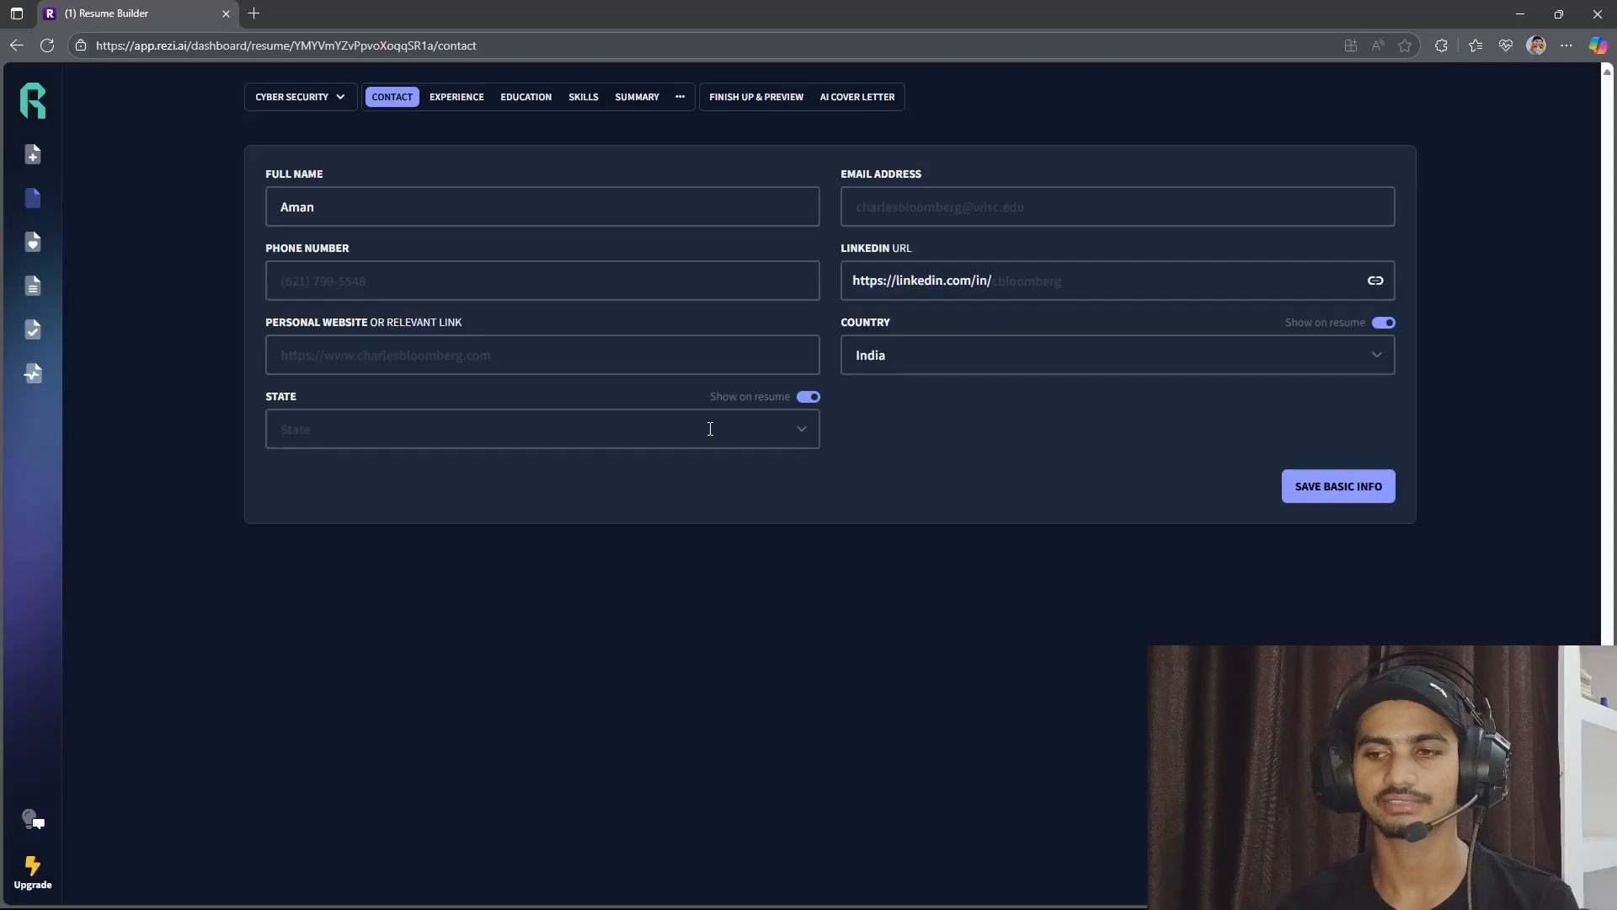
click(1330, 497)
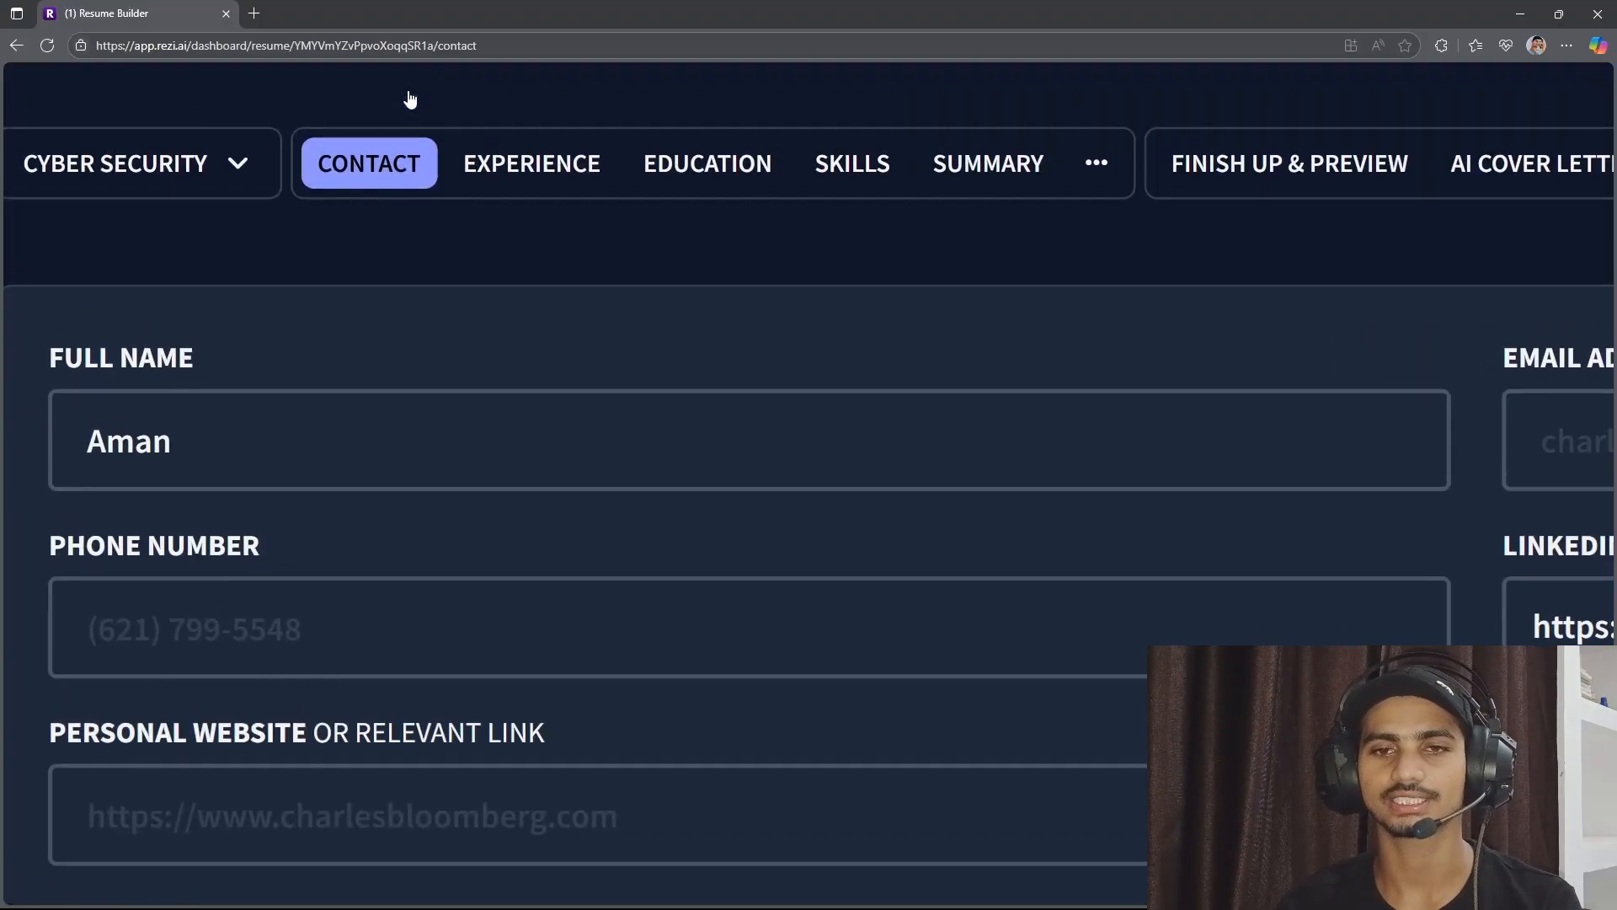
Open the Experience section of the cyber security resume.
scroll(409, 92, down, 1)
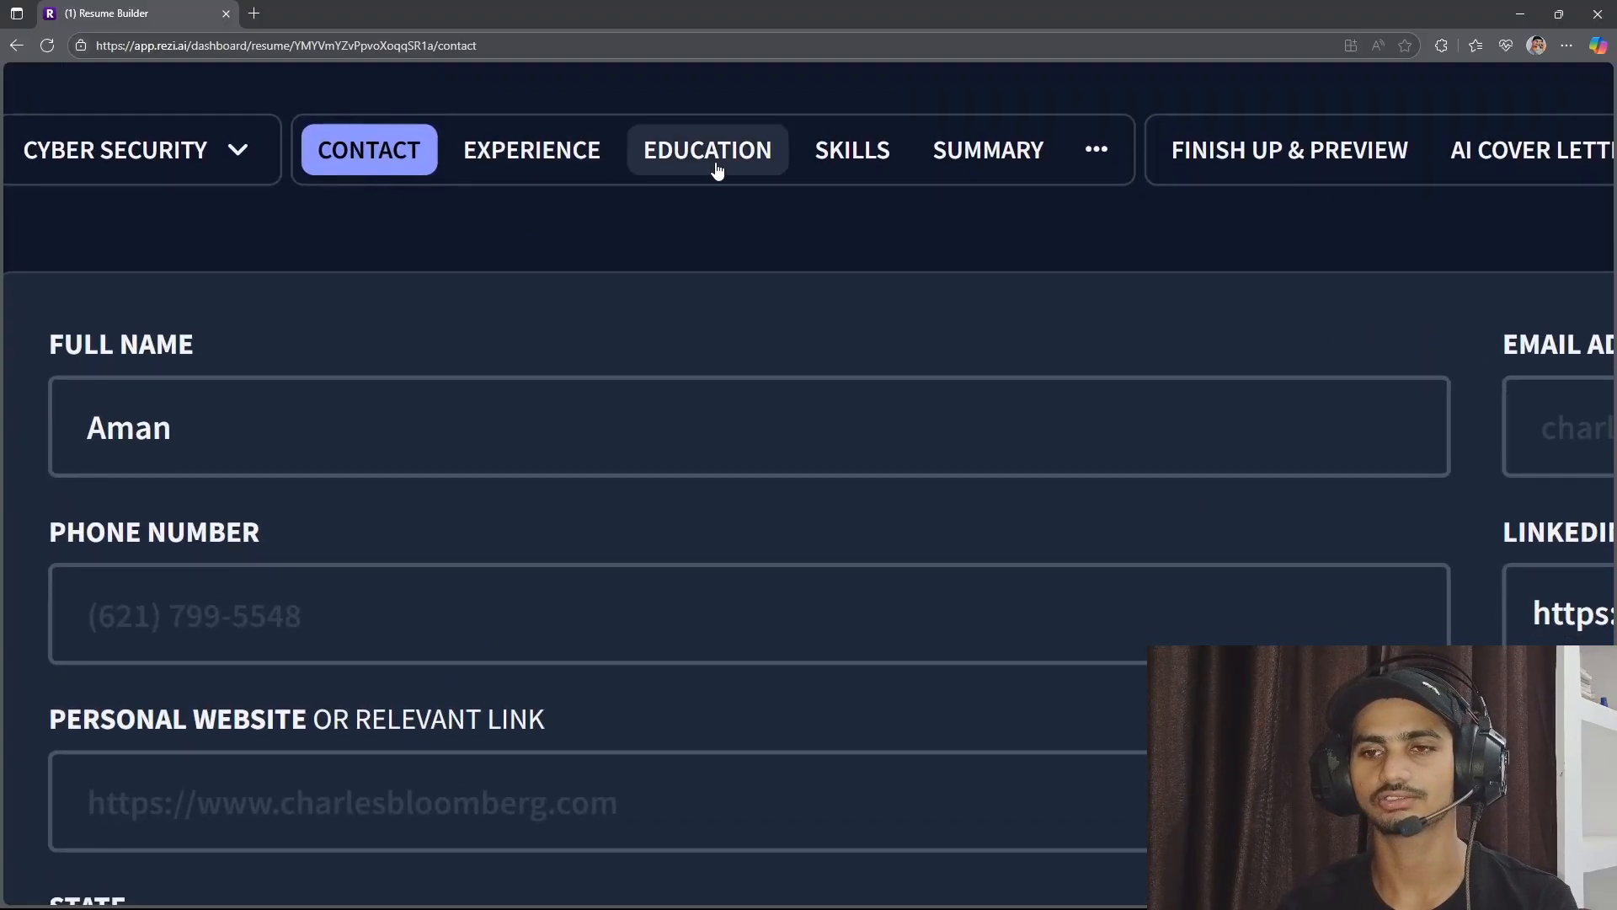
scroll(947, 183, down, 5)
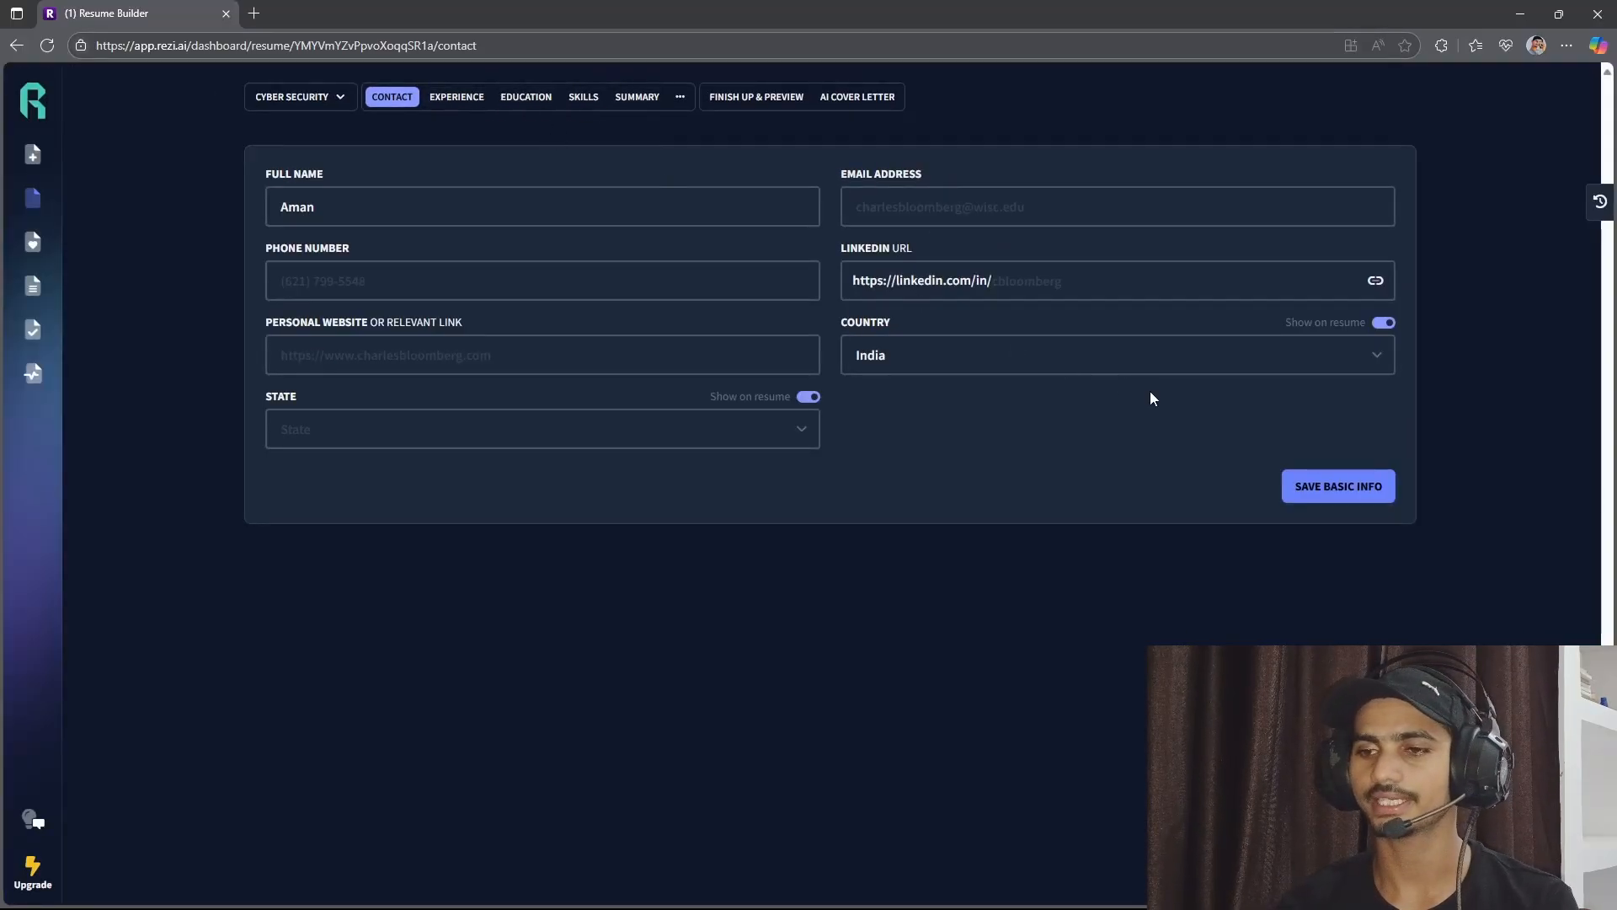
click(455, 99)
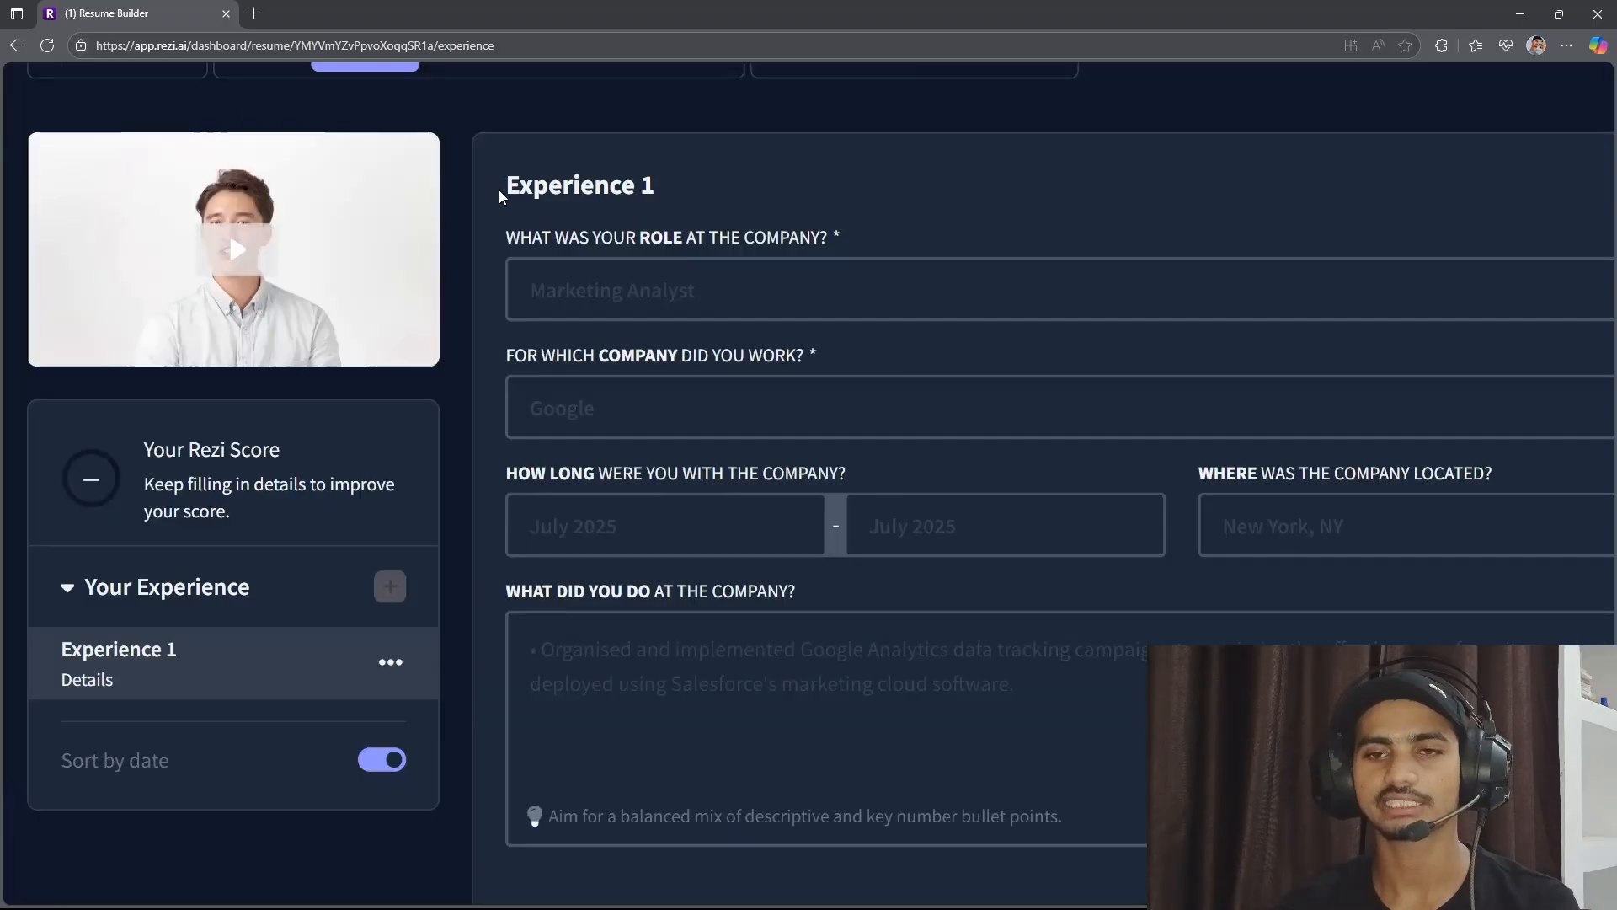
Enter "cyber security analyst" as the role of the first experience entry.
drag(499, 196, 662, 192)
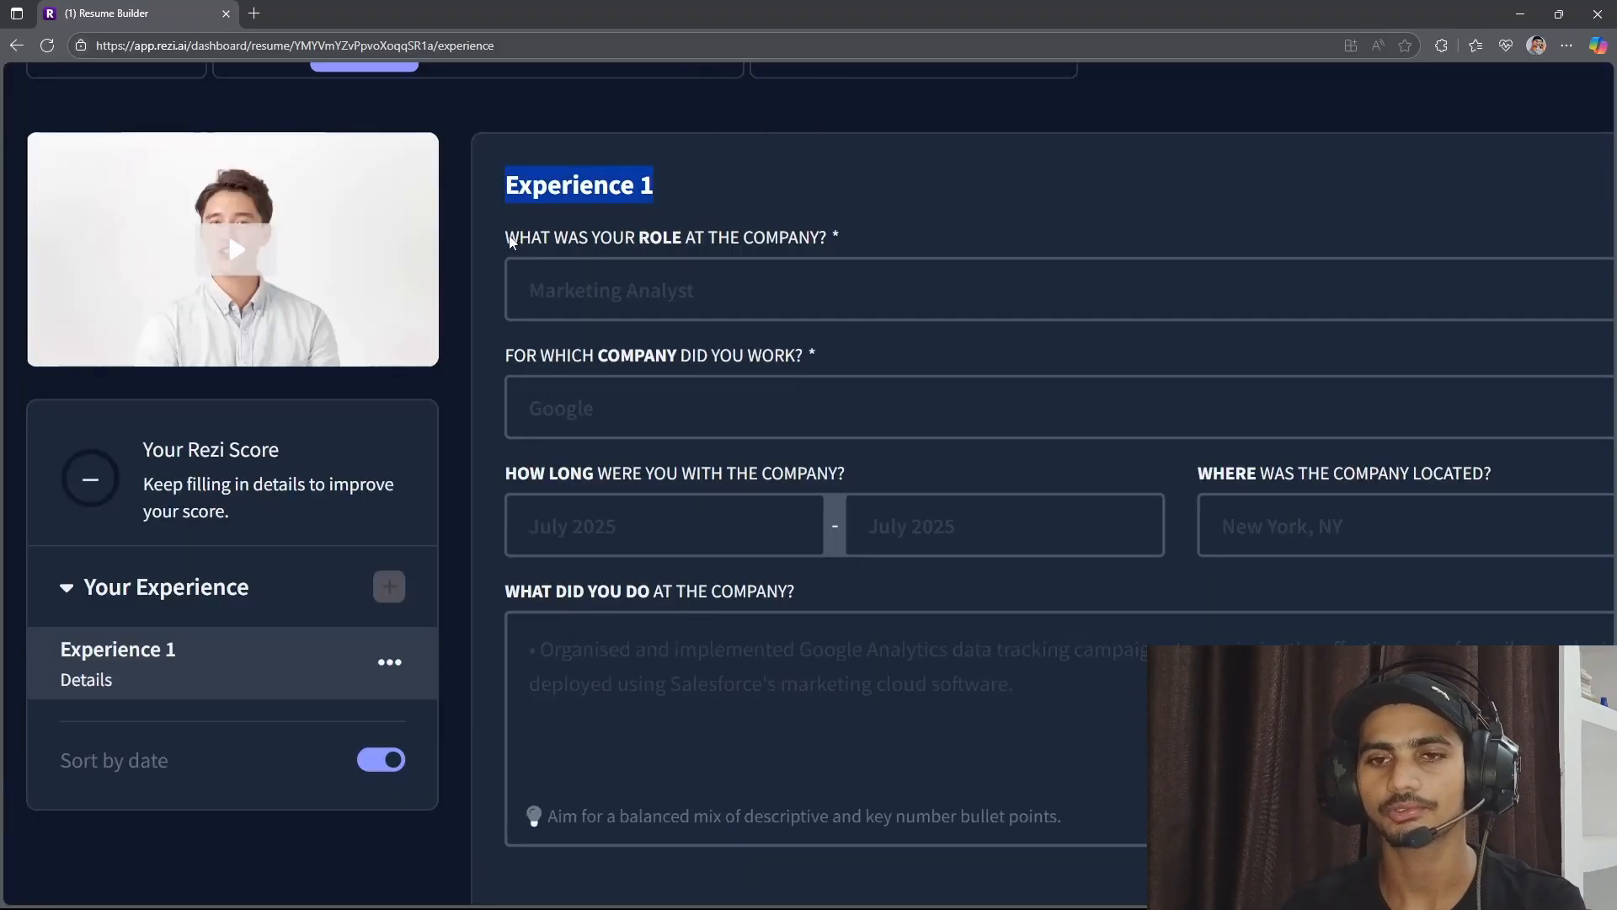
drag(502, 236, 754, 237)
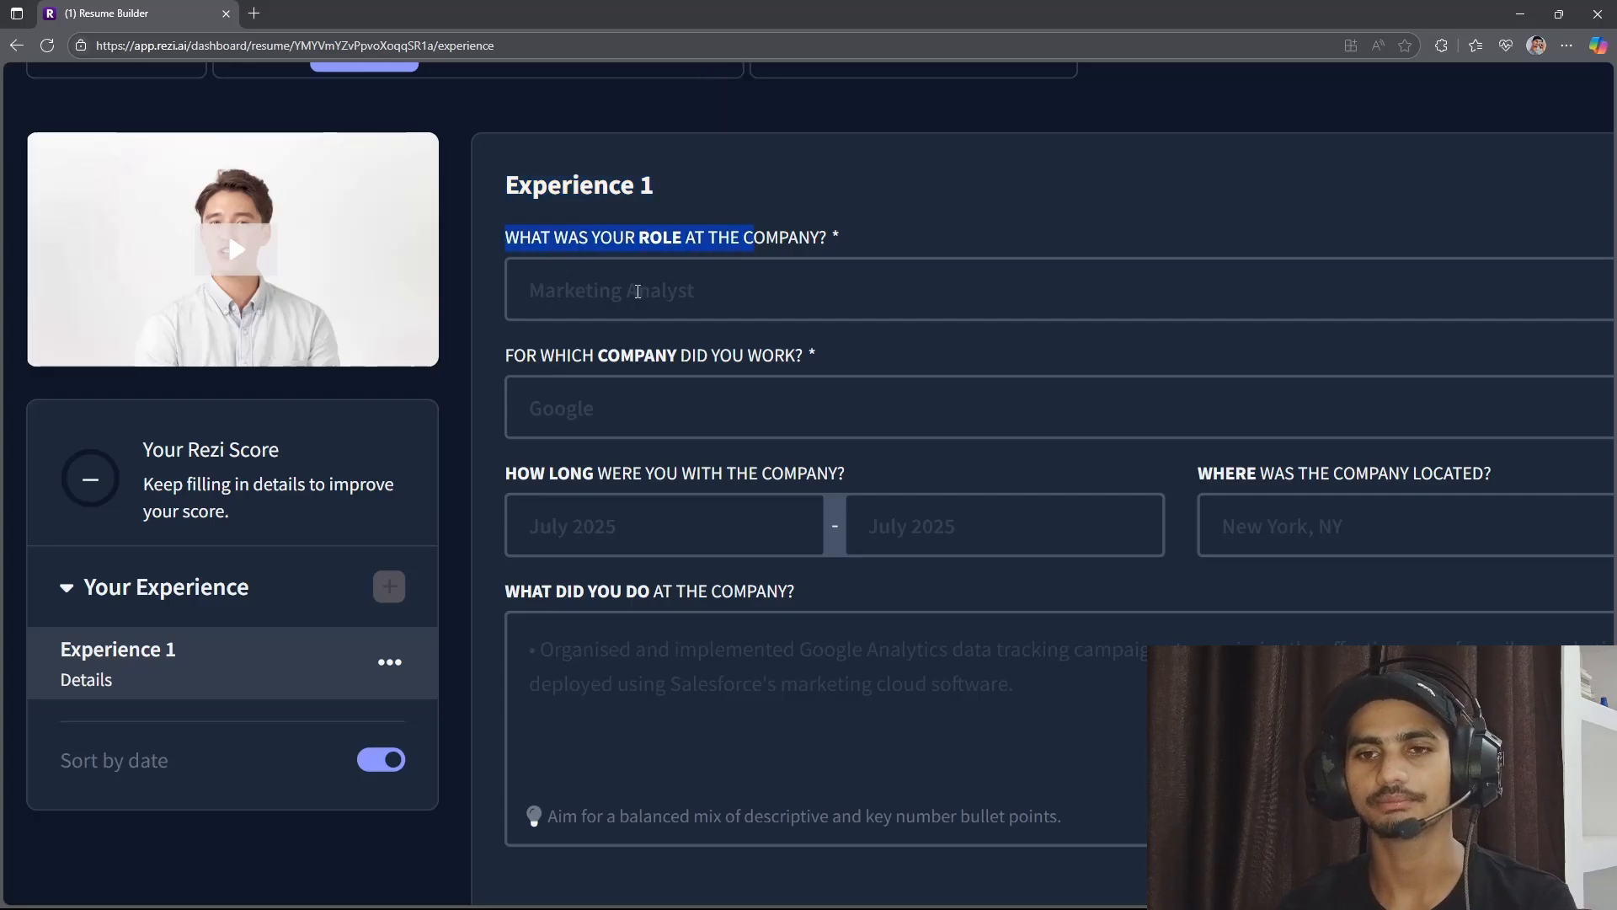
click(636, 291)
text(cyber)
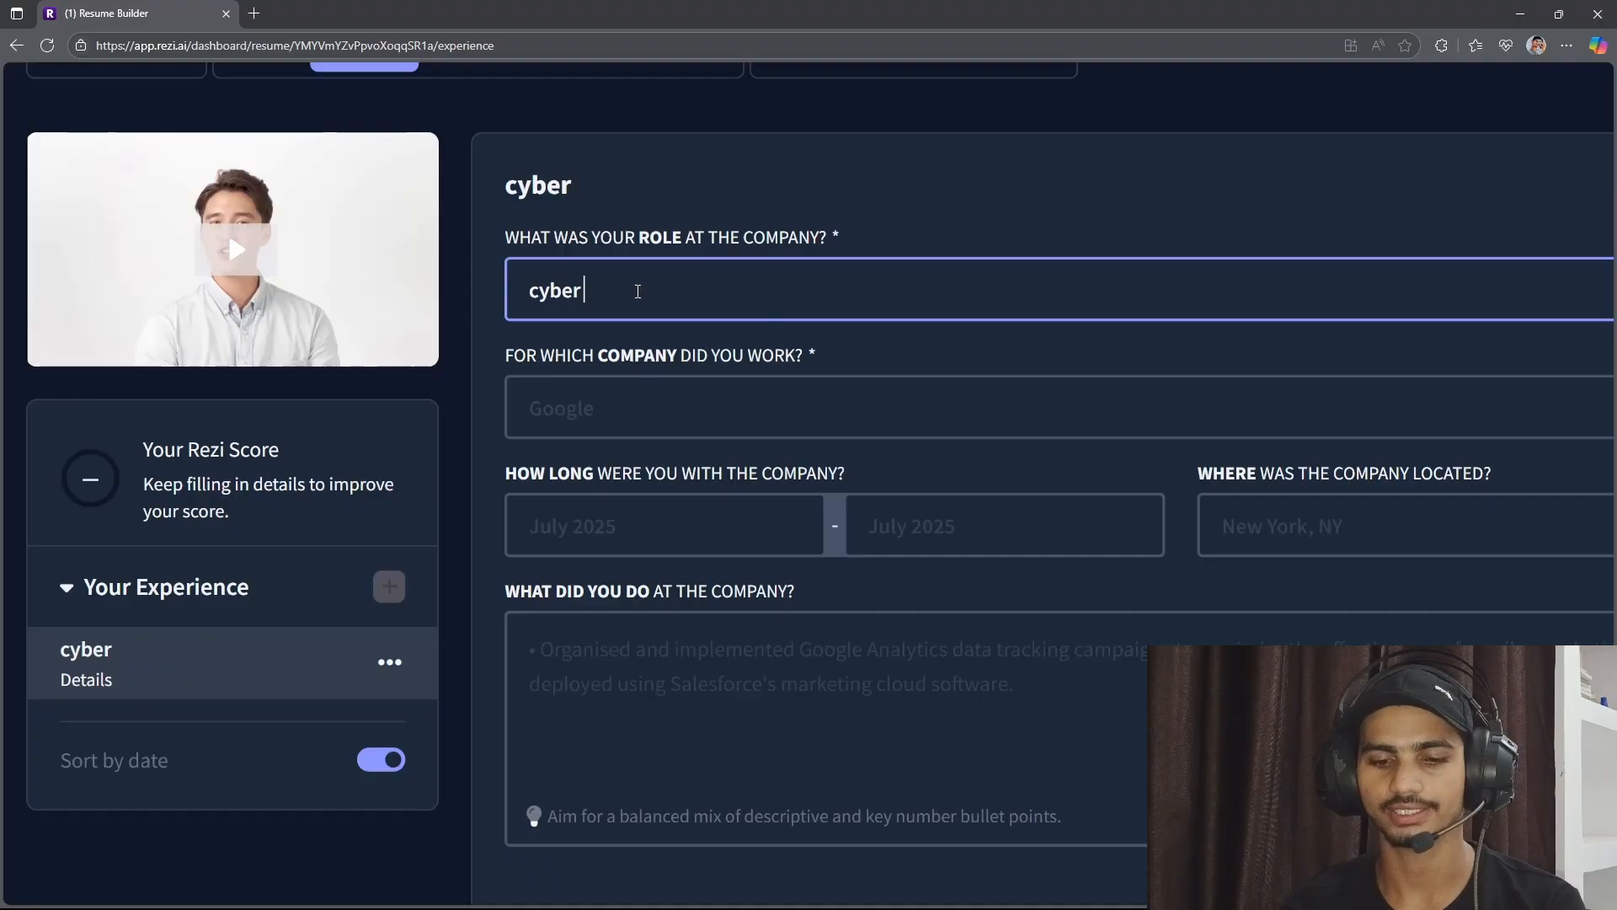
text( secur)
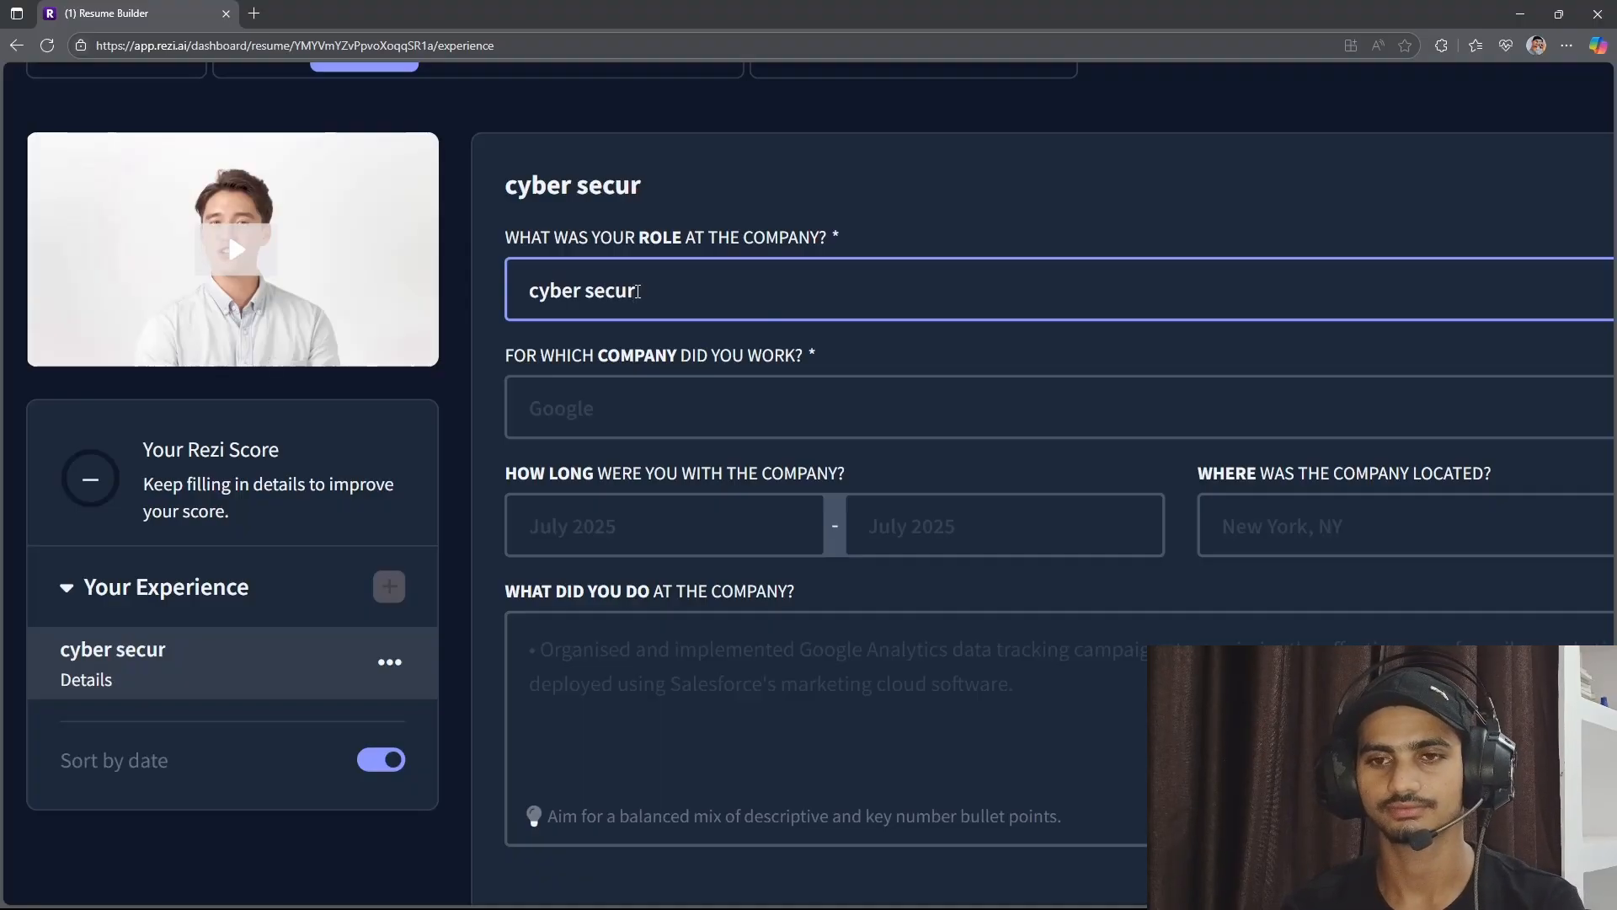
text(ity)
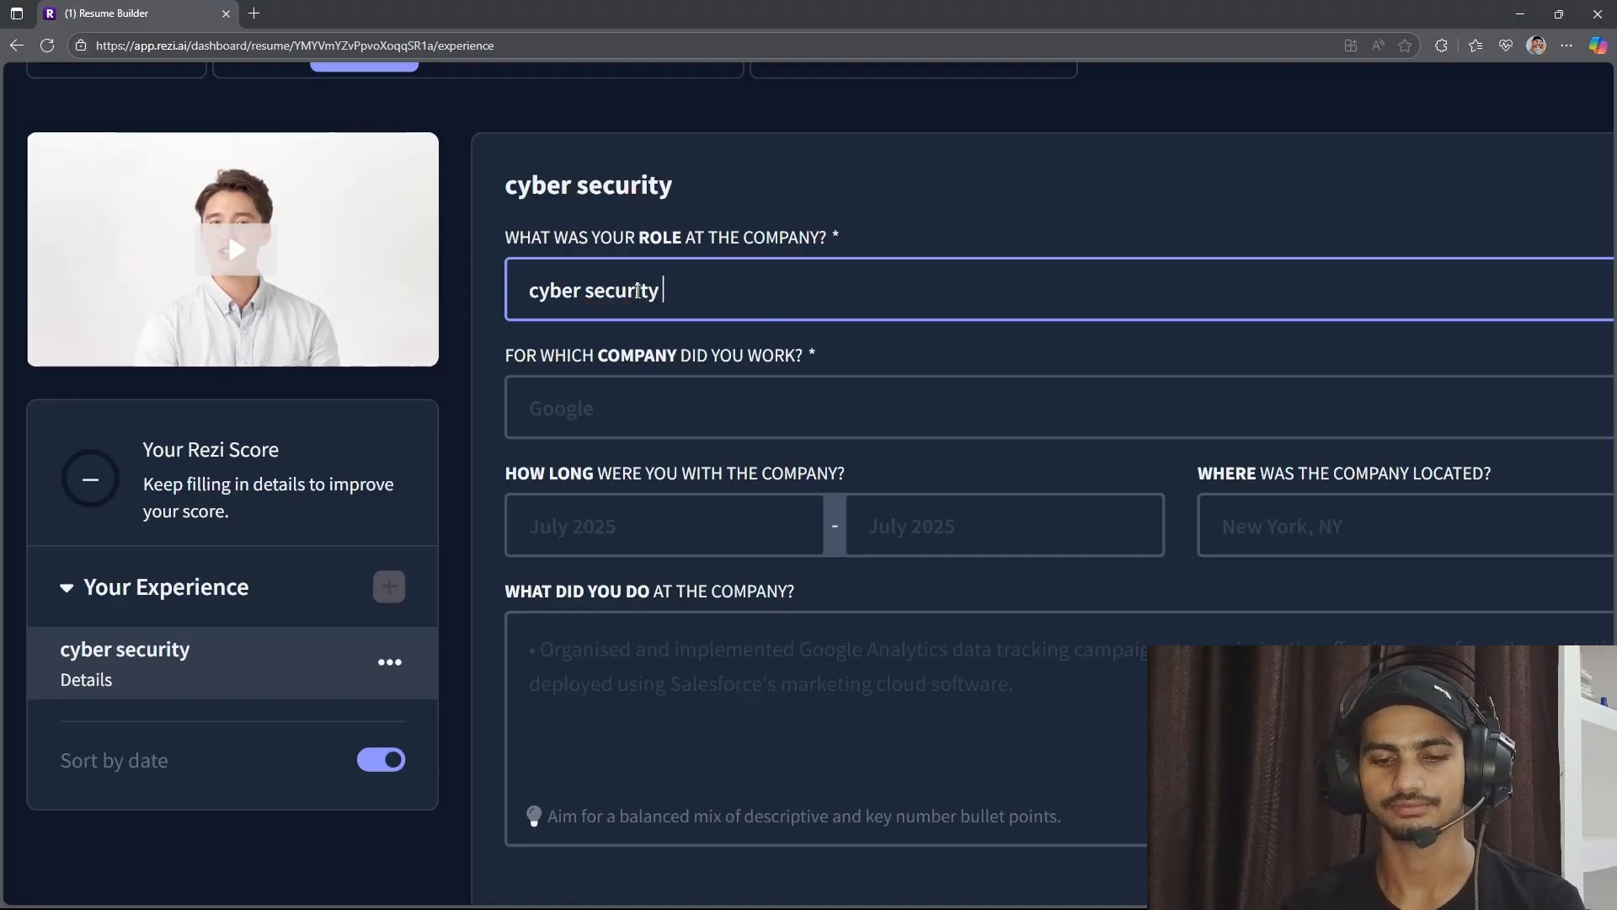
text( analyst)
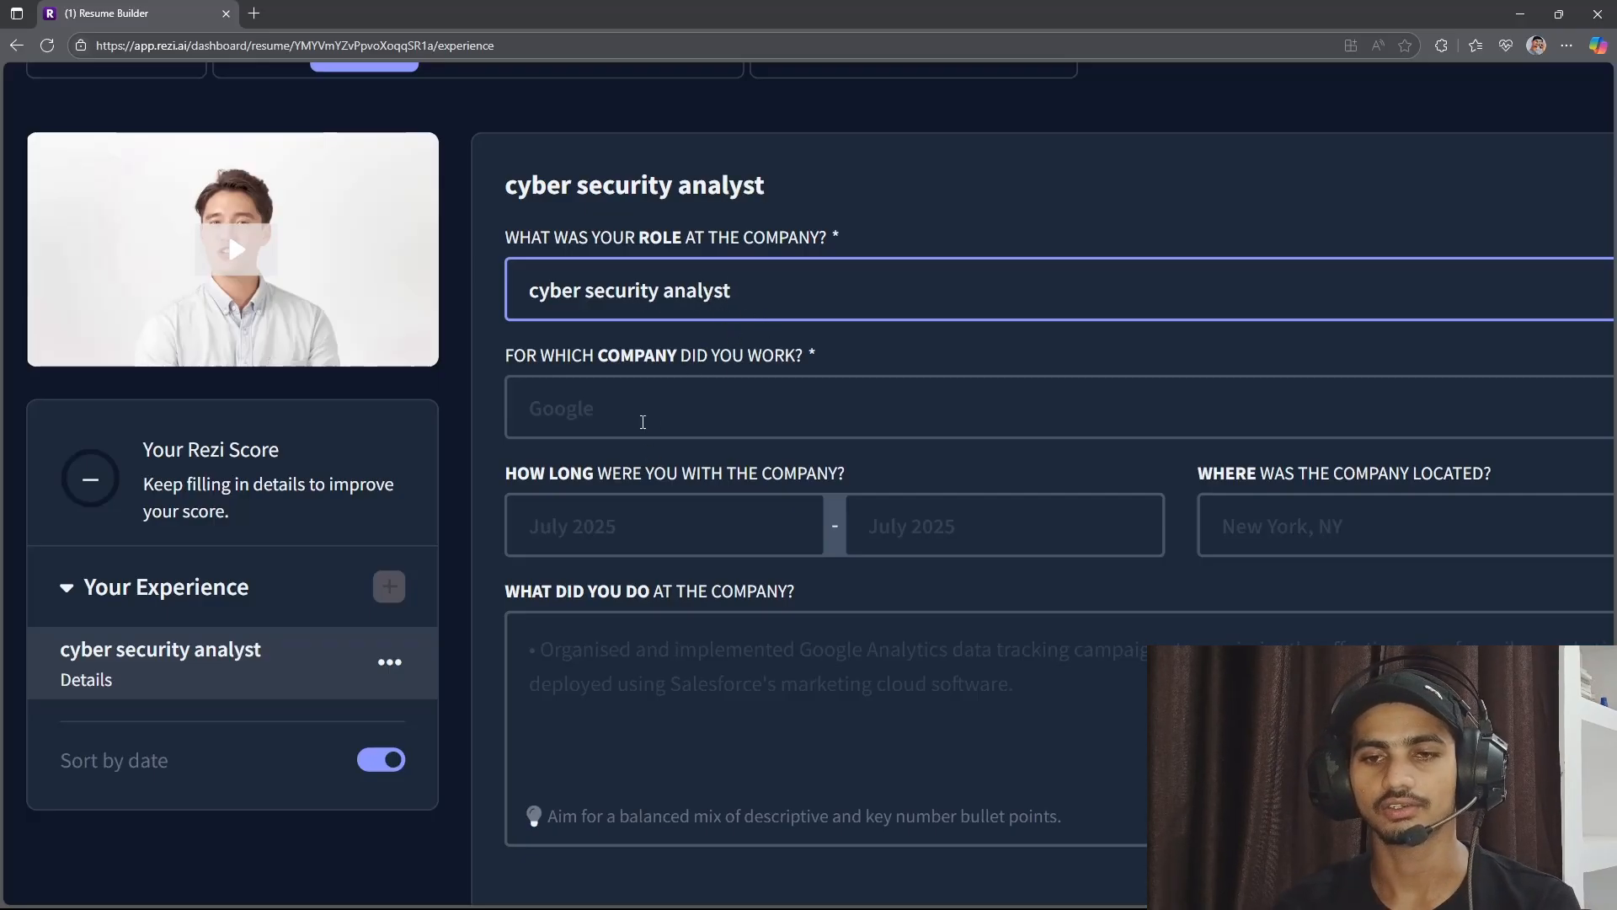
Enter "MIcrosoft" as the company for the cyber security analyst experience.
click(642, 421)
text(MIc)
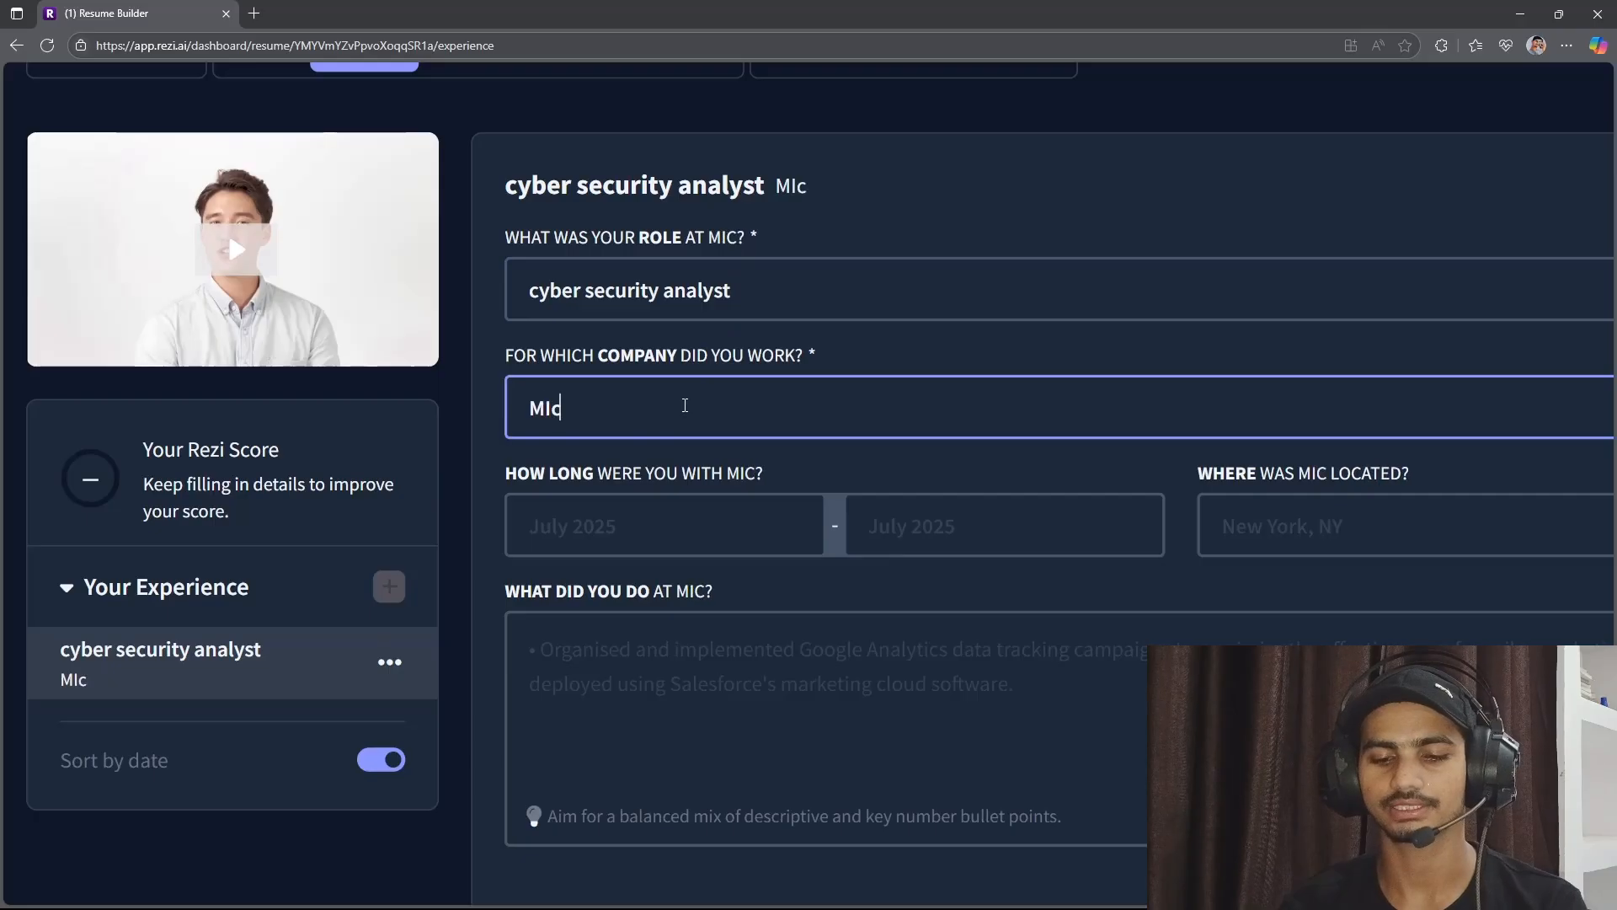
text(rosoft)
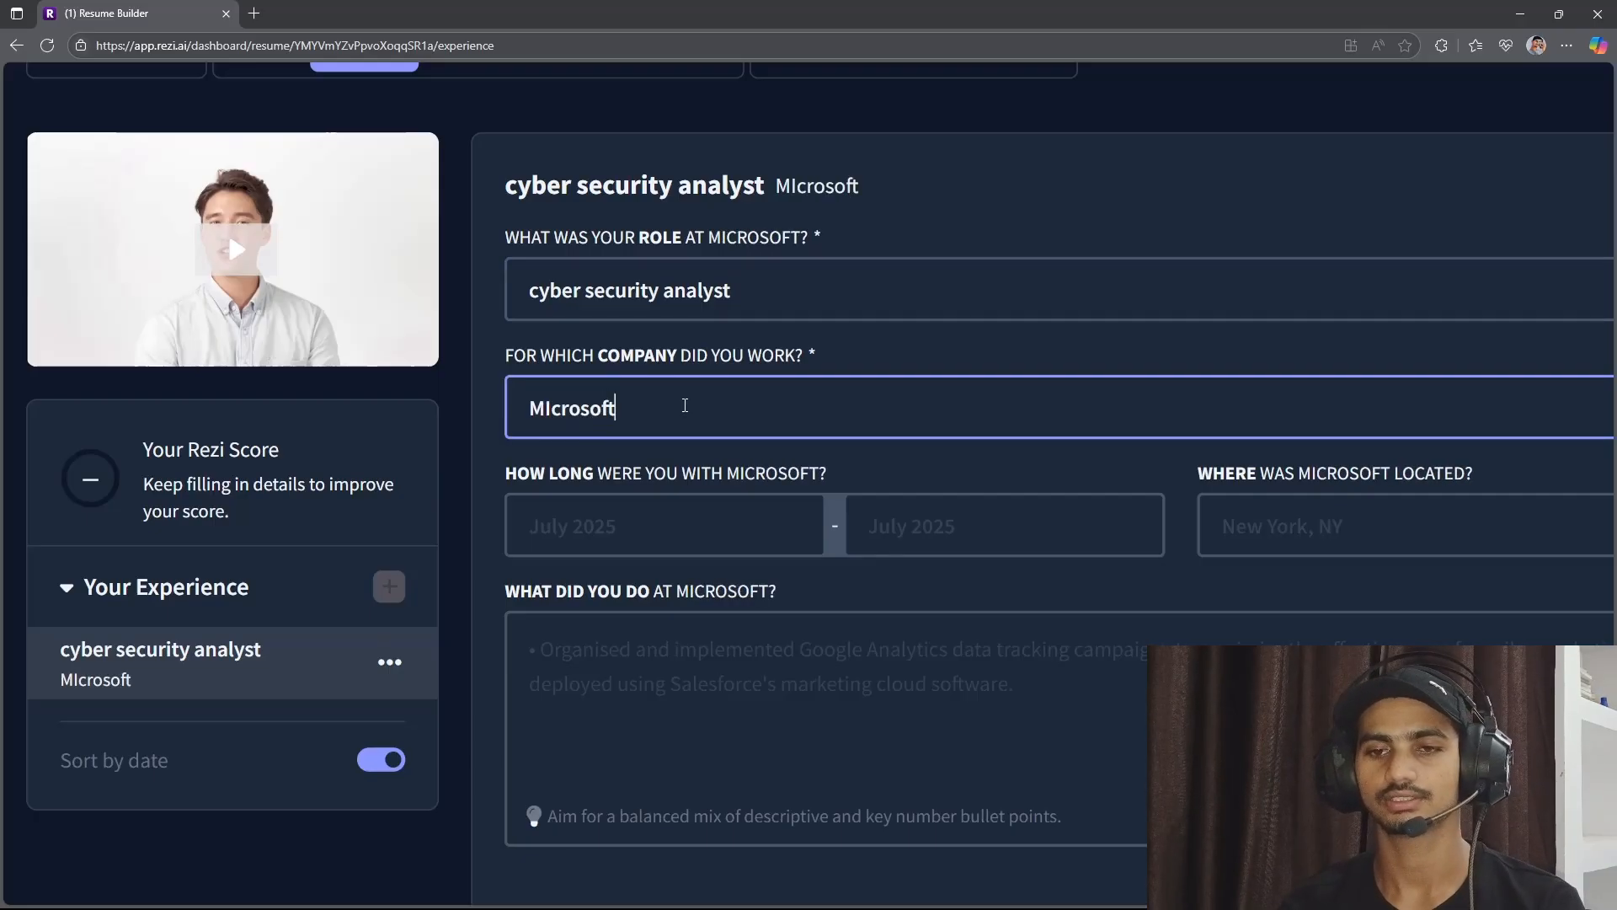
Set both the start and end dates of the Microsoft experience to July 2025.
click(672, 514)
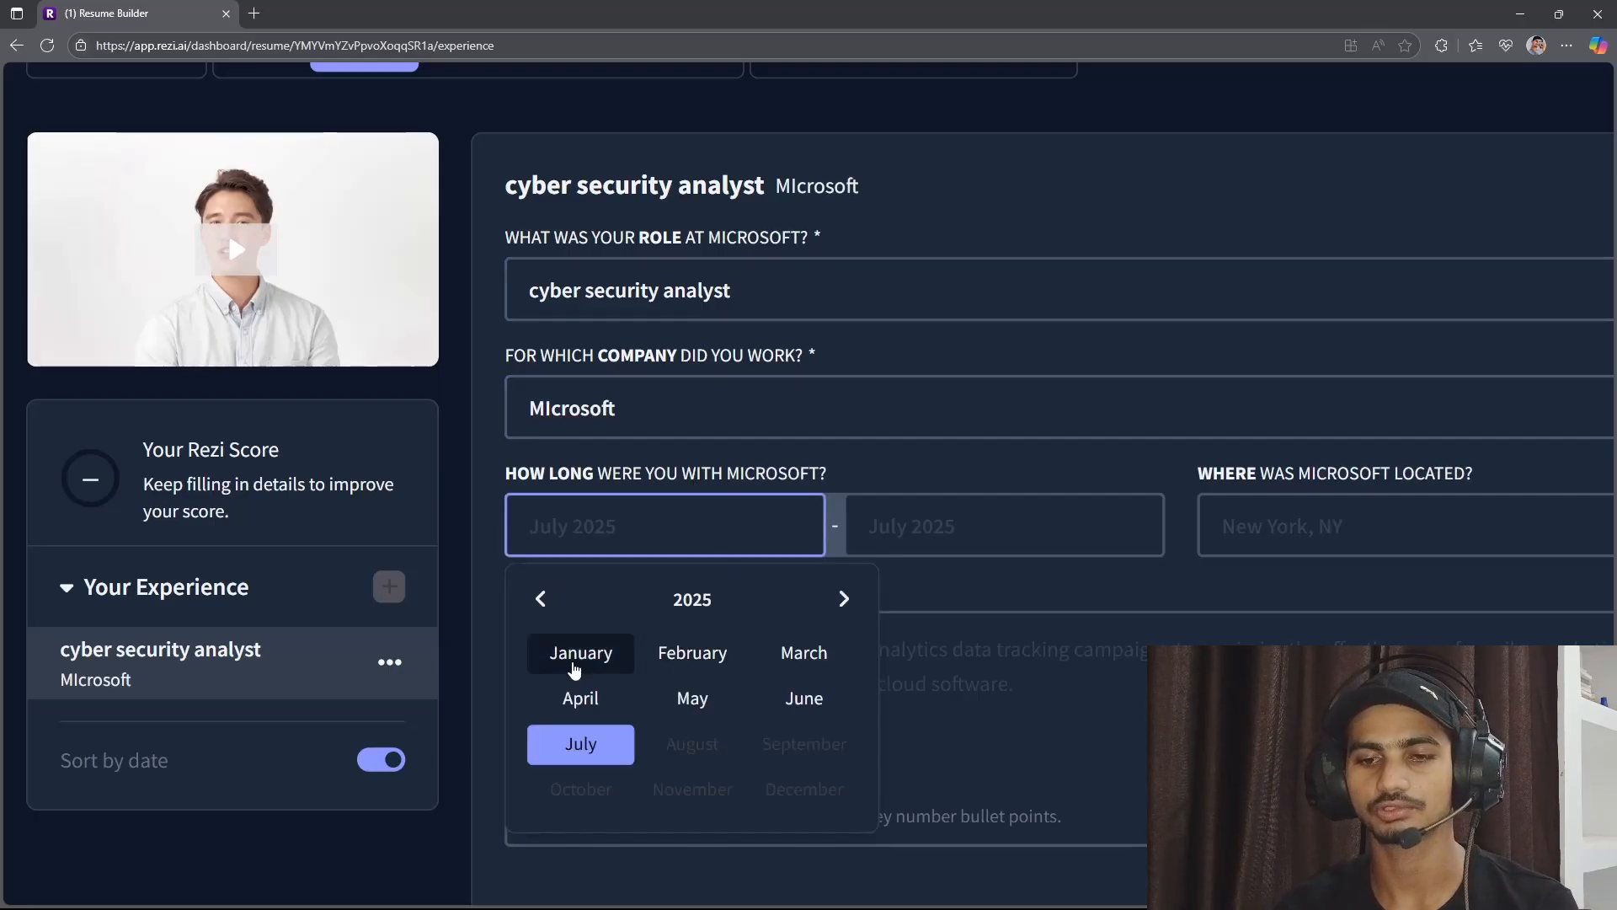
click(581, 744)
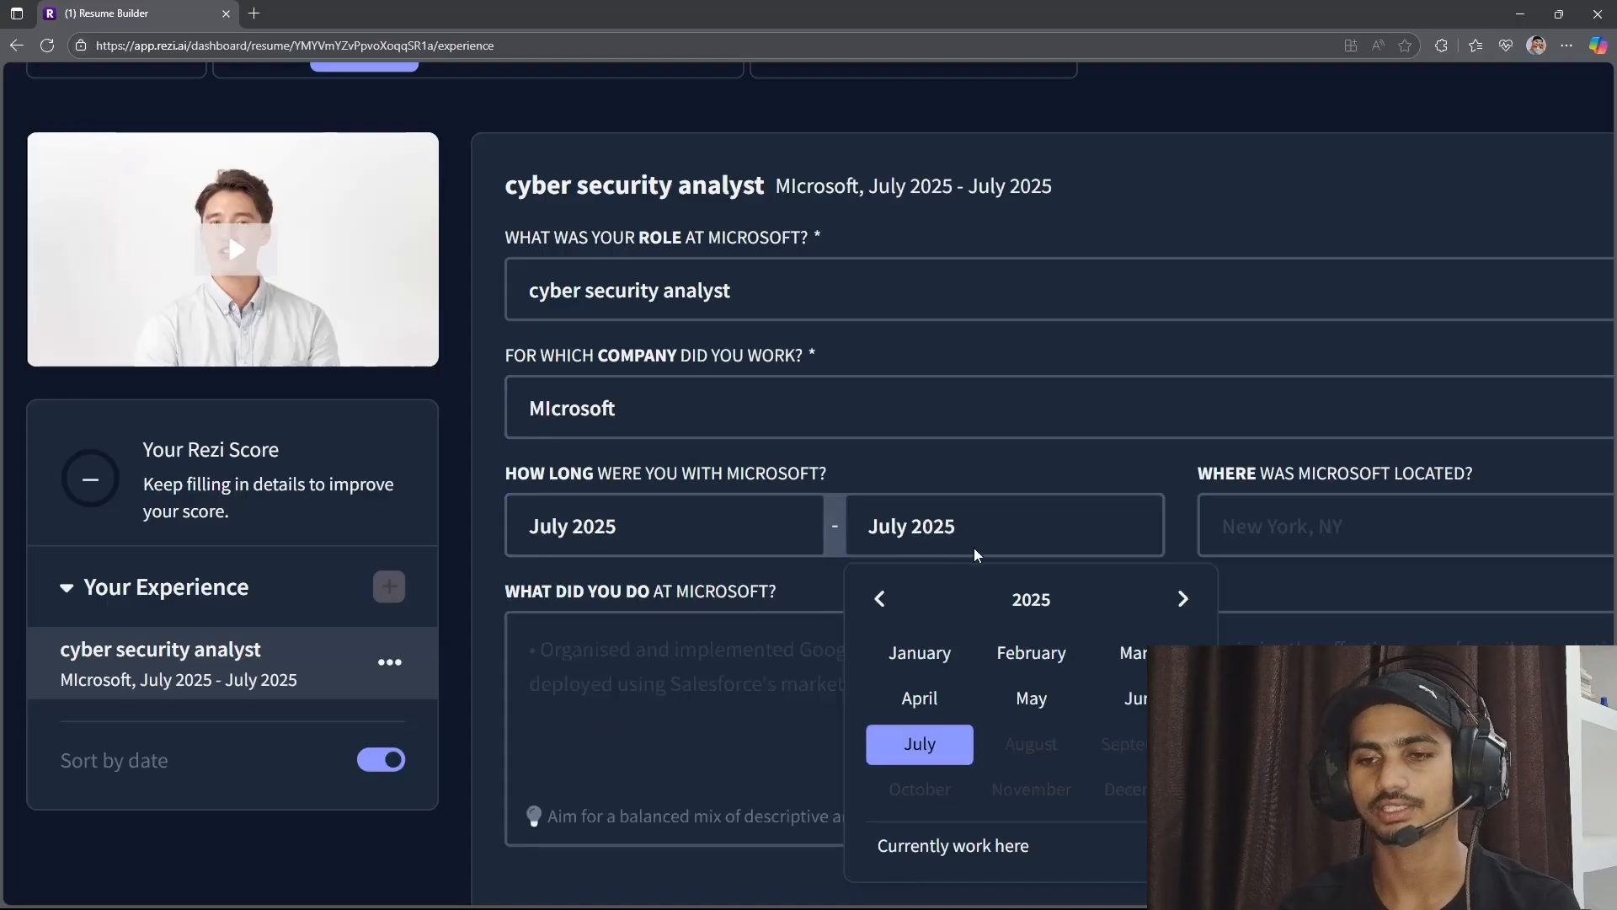
click(902, 758)
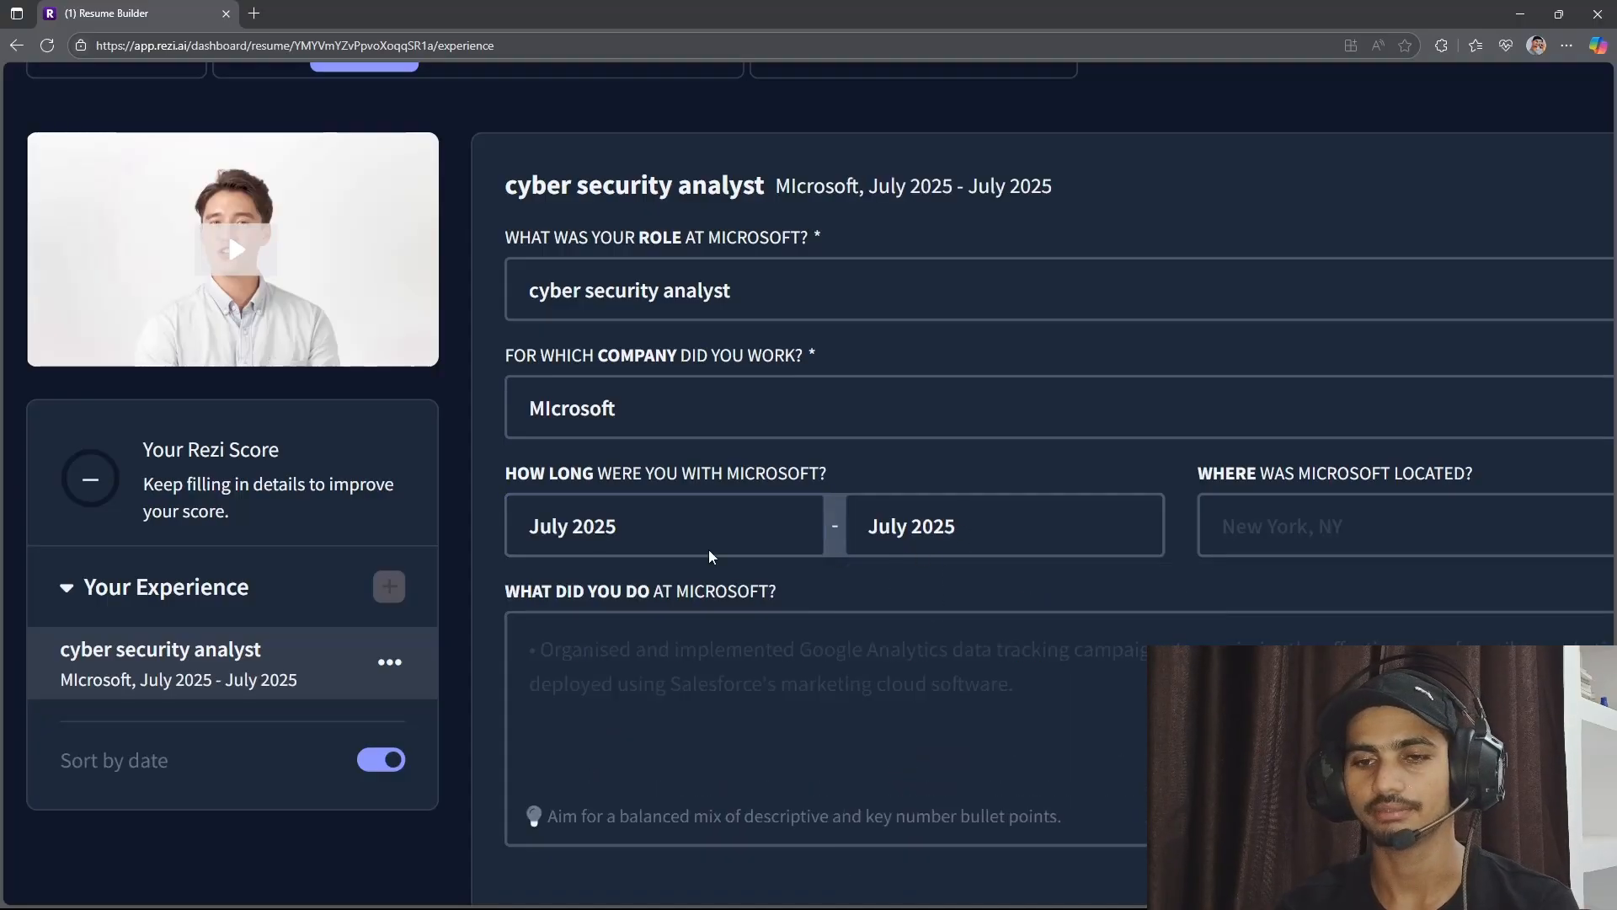
Enter "noida" as the location of the company in the Microsoft experience entry.
scroll(827, 523, down, 2)
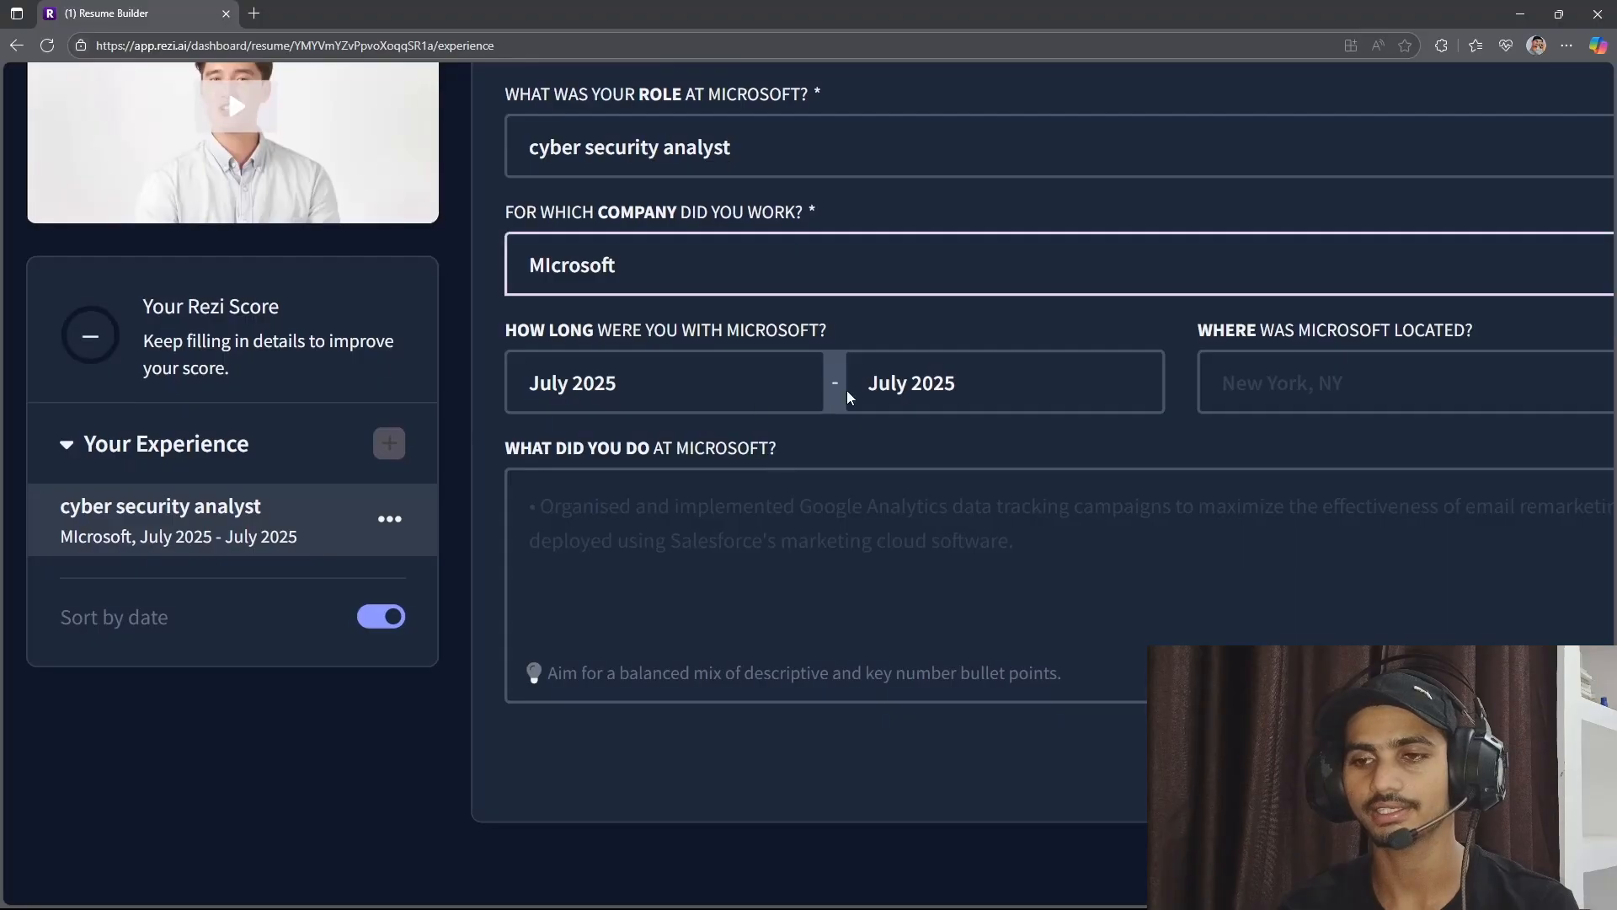
scroll(849, 398, right, 2)
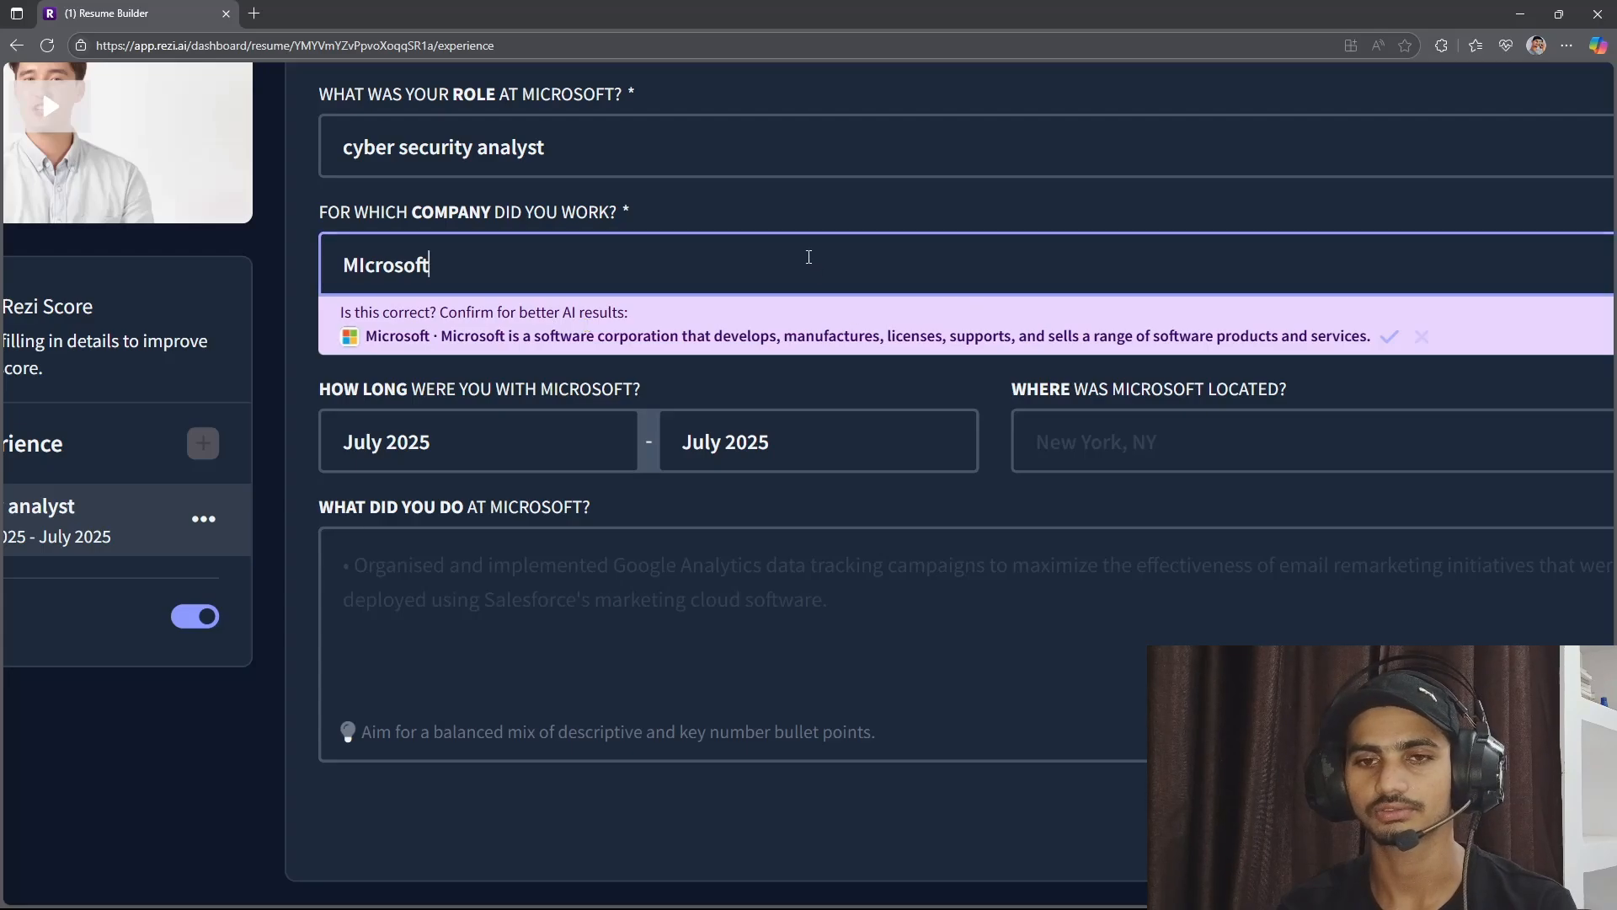
click(1139, 431)
key(ctrl+minus)
key(ctrl+minus)
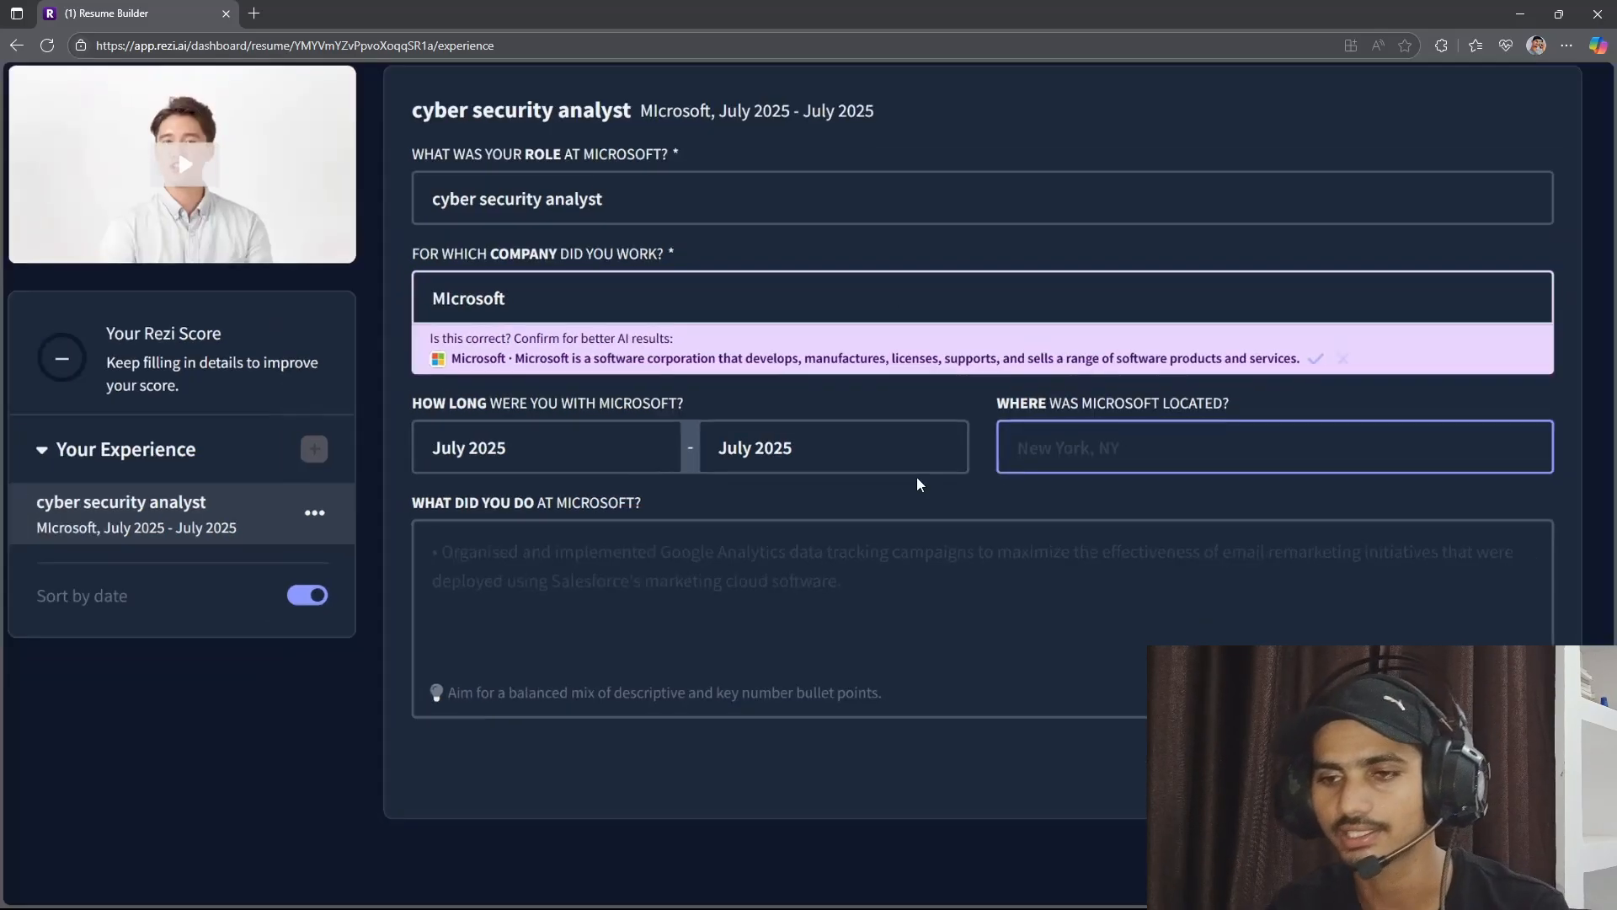
drag(988, 414, 1216, 376)
click(1075, 454)
text(noida)
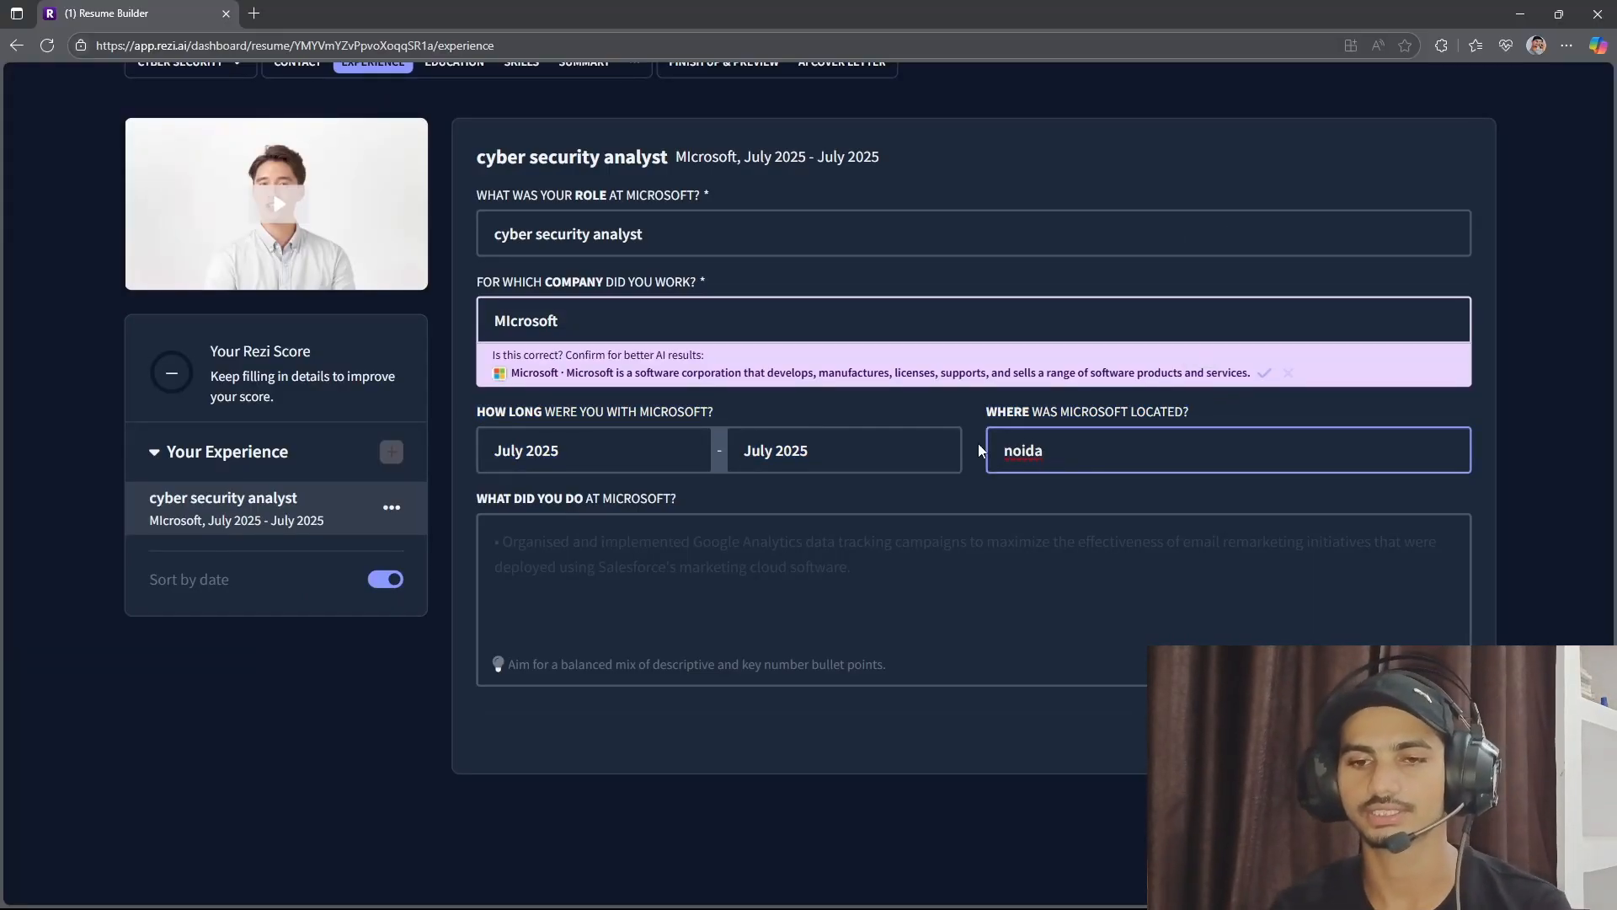
Add a job description bullet about identifying and mitigating emerging security threats with advanced monitoring solutions, and save the experience entry.
click(638, 550)
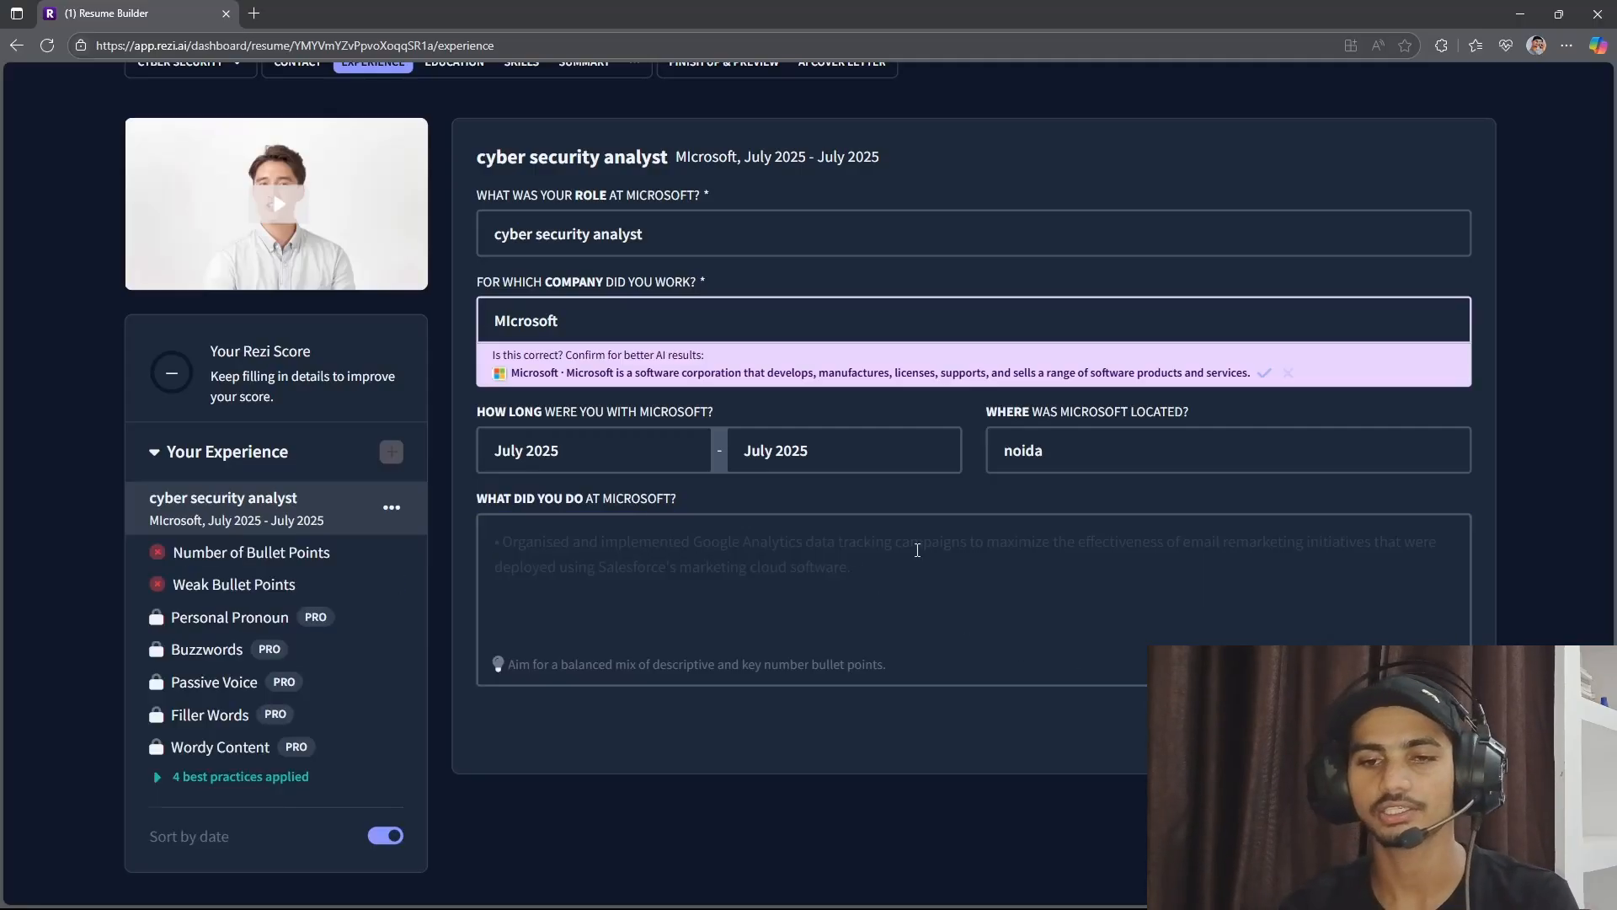
click(713, 612)
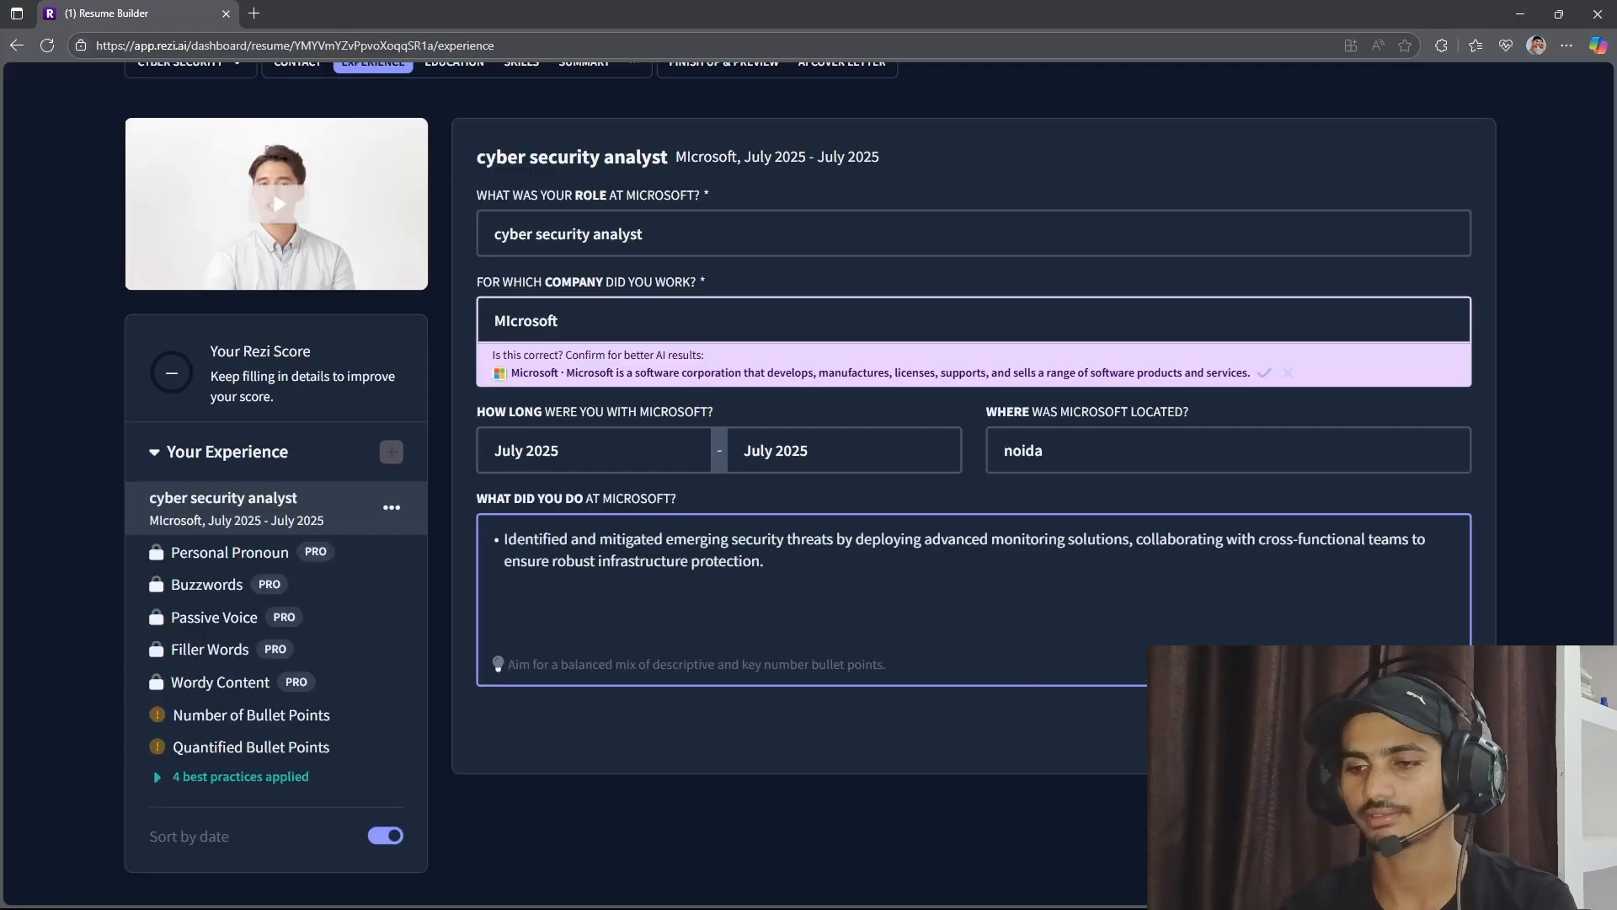
click(1375, 729)
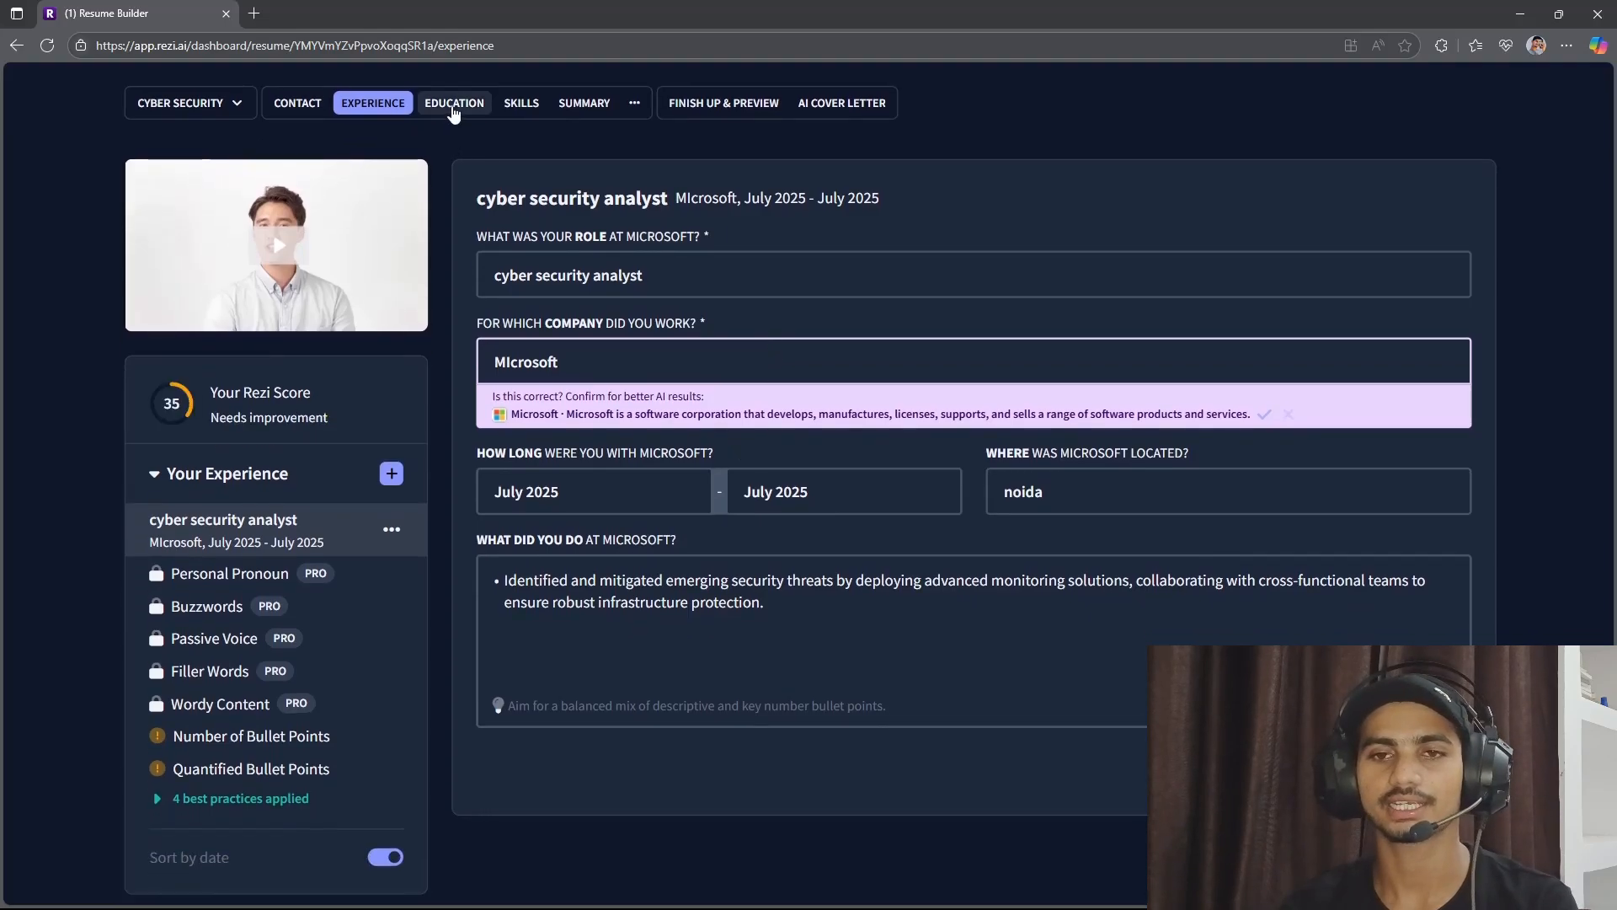
Open the resume's Education section and enter BCA as the degree.
click(453, 105)
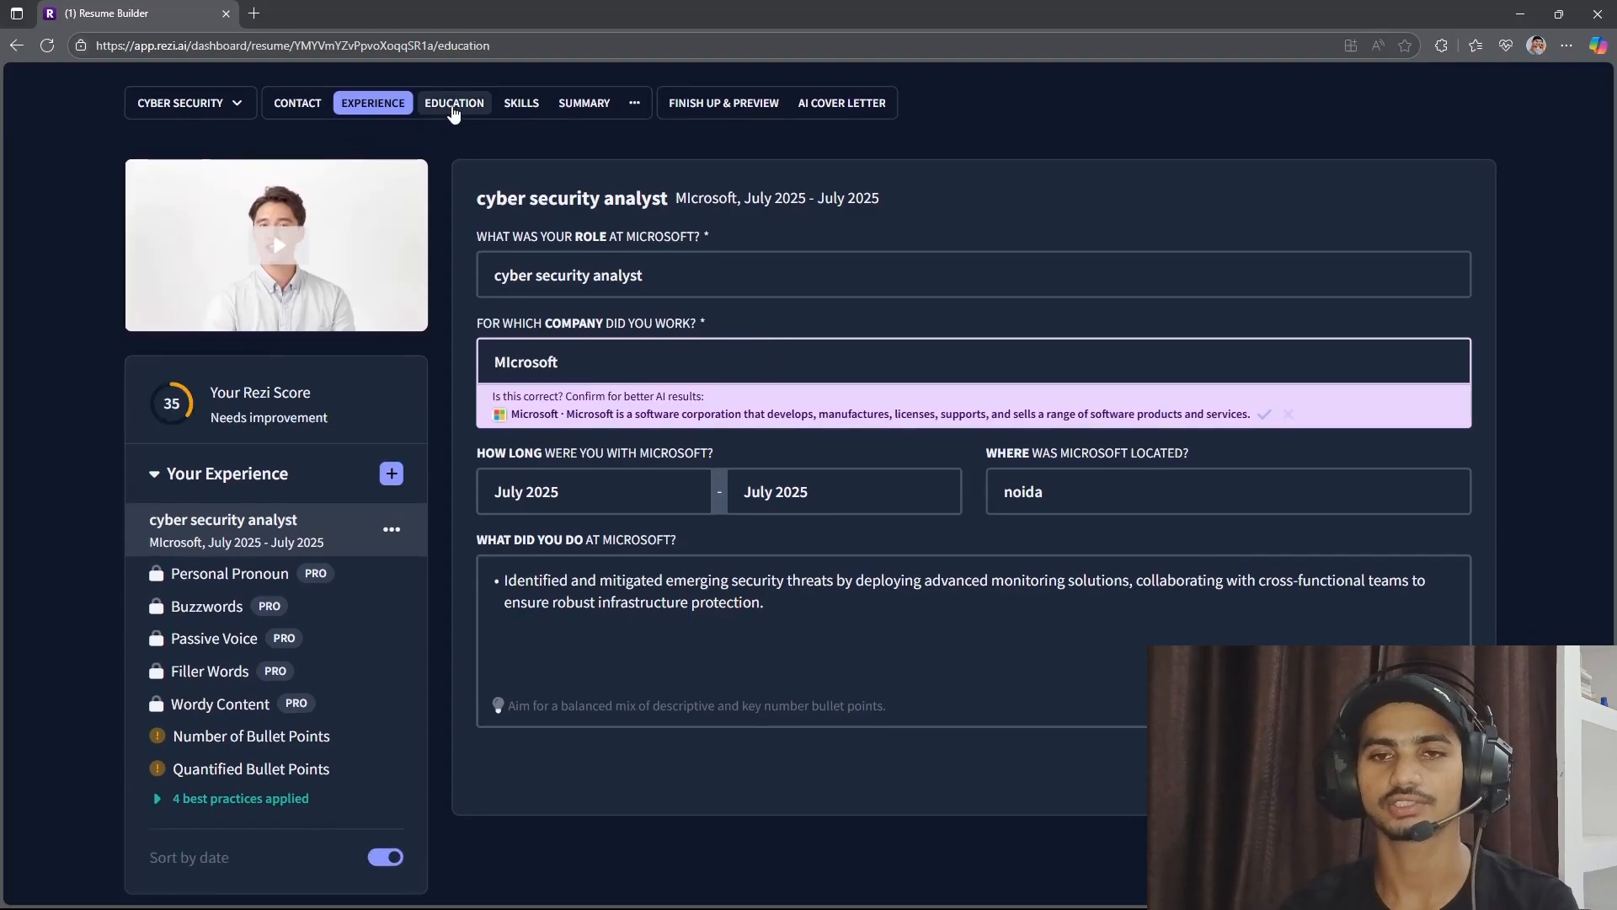
click(624, 264)
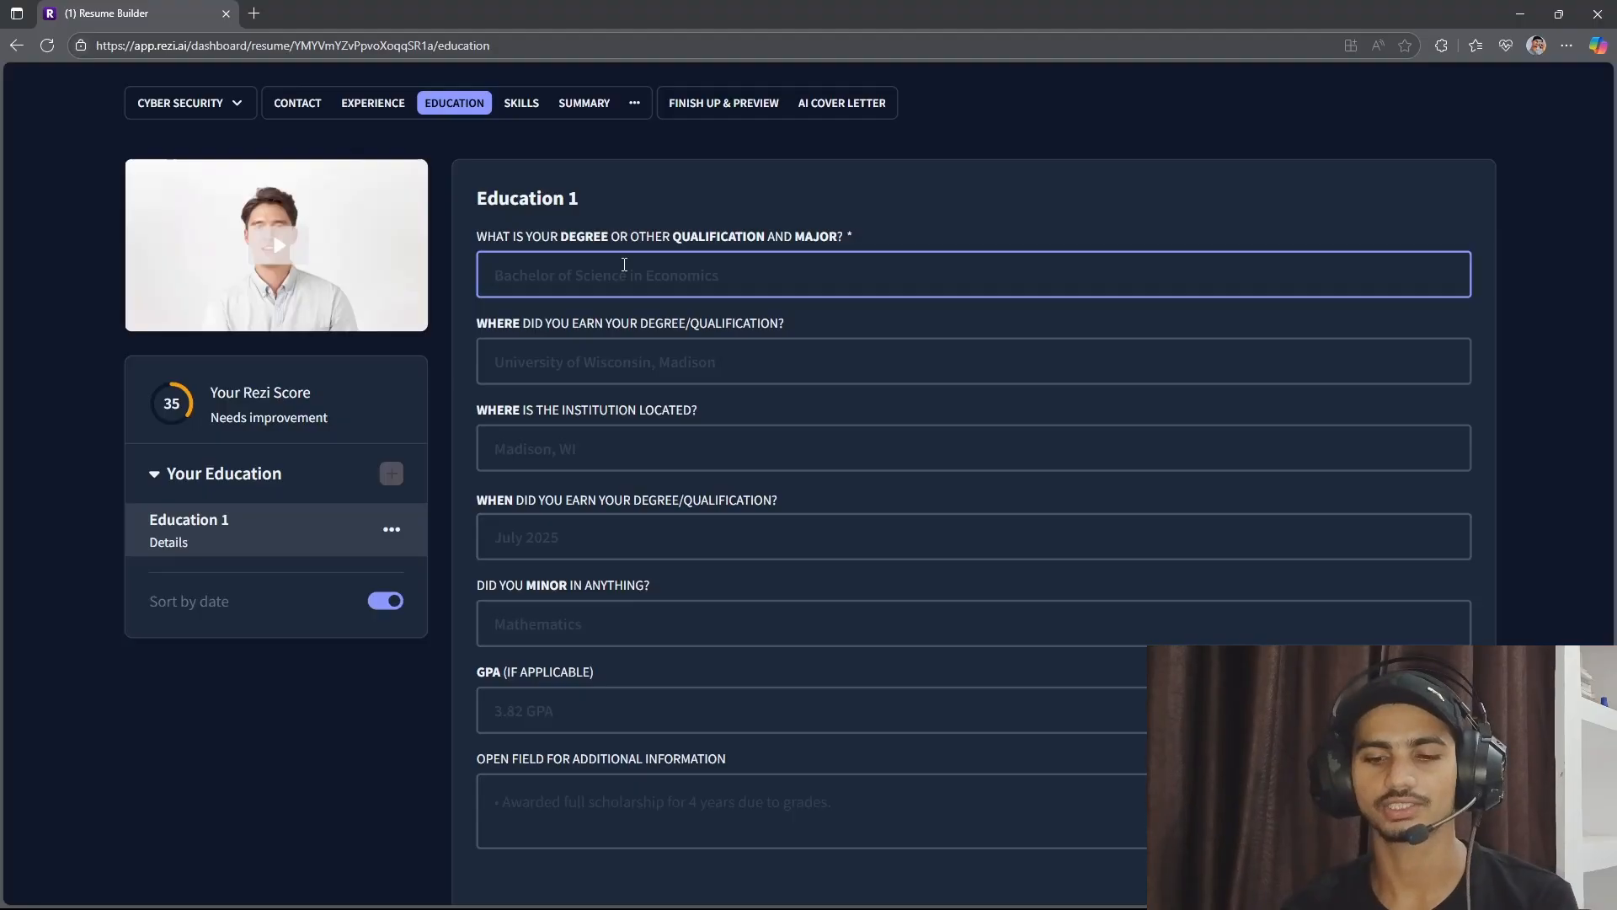
text(BCA)
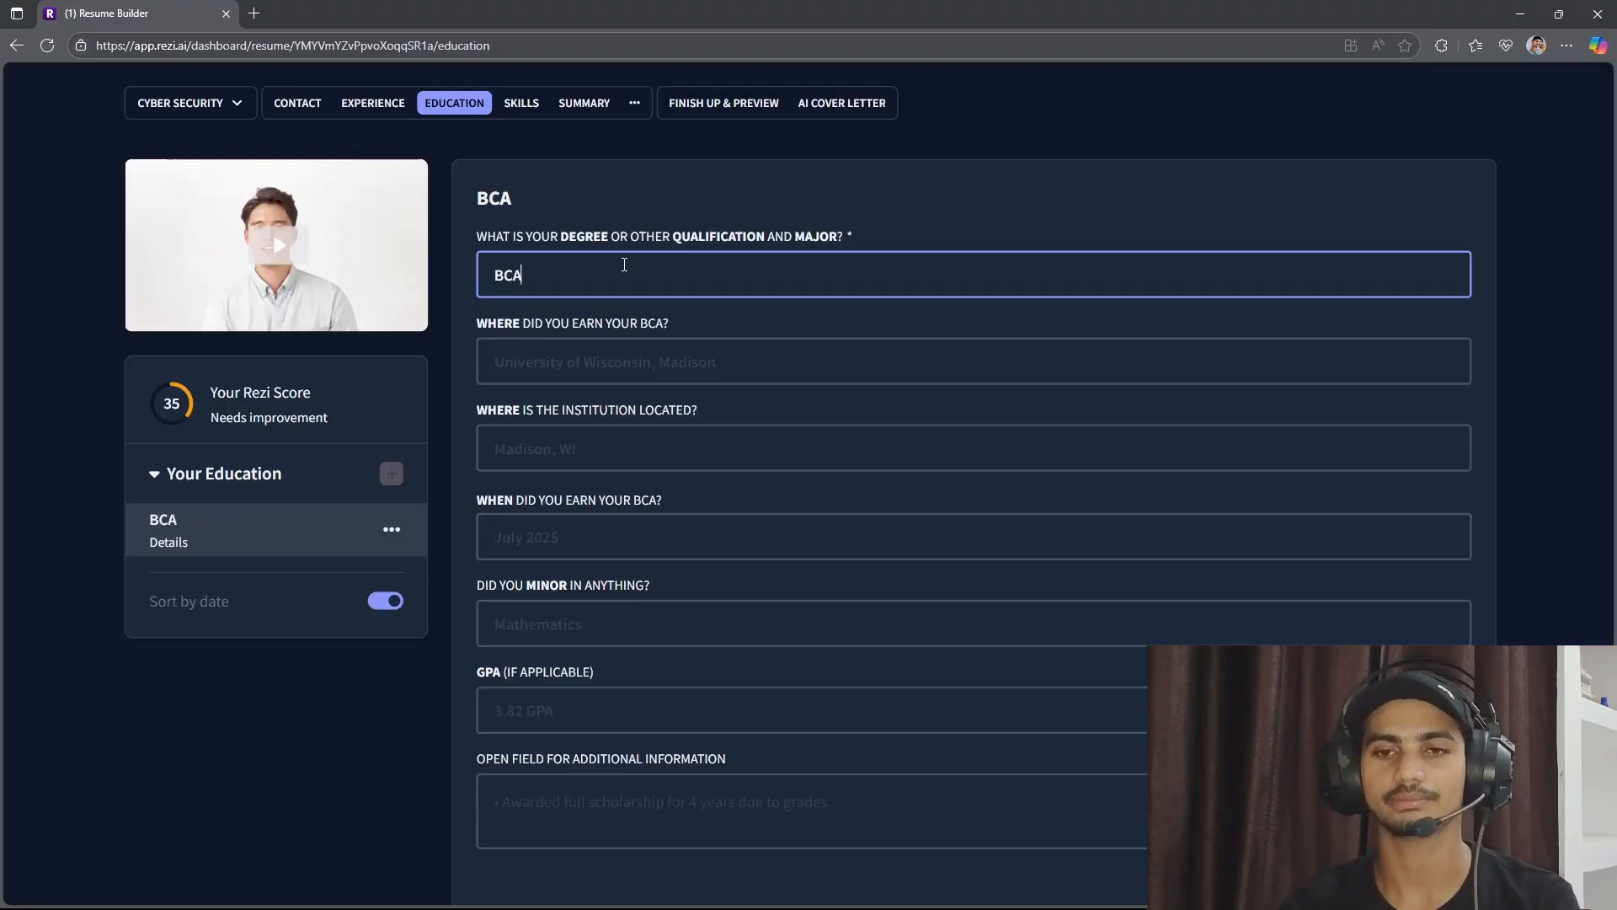
Enter "xyz university" as the institution where the BCA was earned and "delhi" as its location.
scroll(673, 310, down, 2)
click(673, 310)
scroll(673, 310, up, 2)
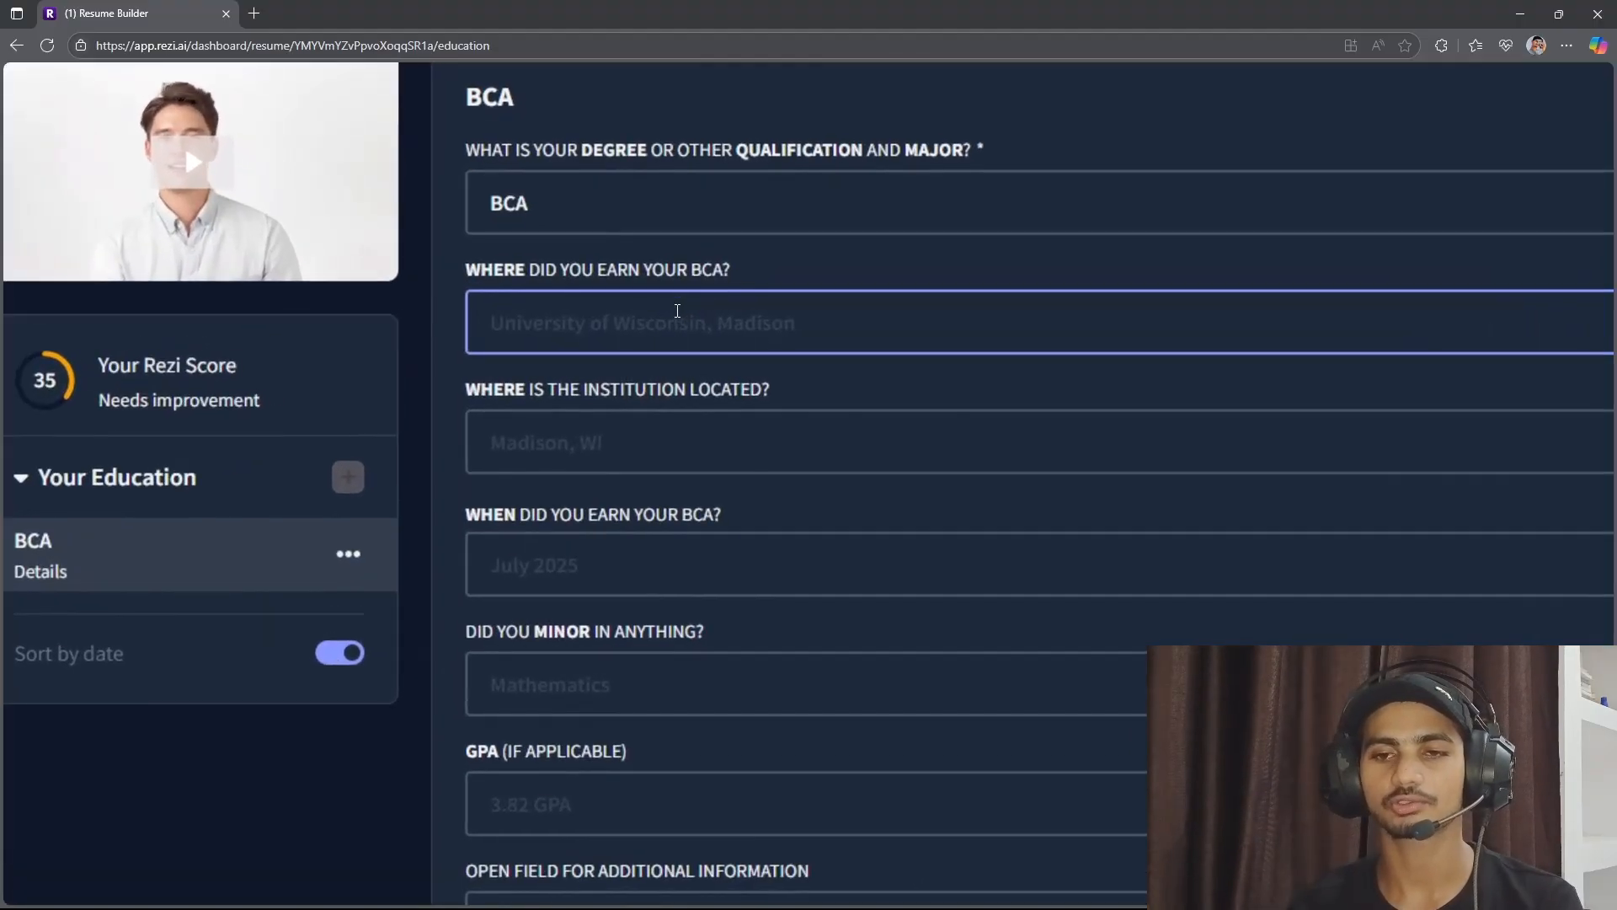
scroll(662, 322, up, 1)
text(xyz)
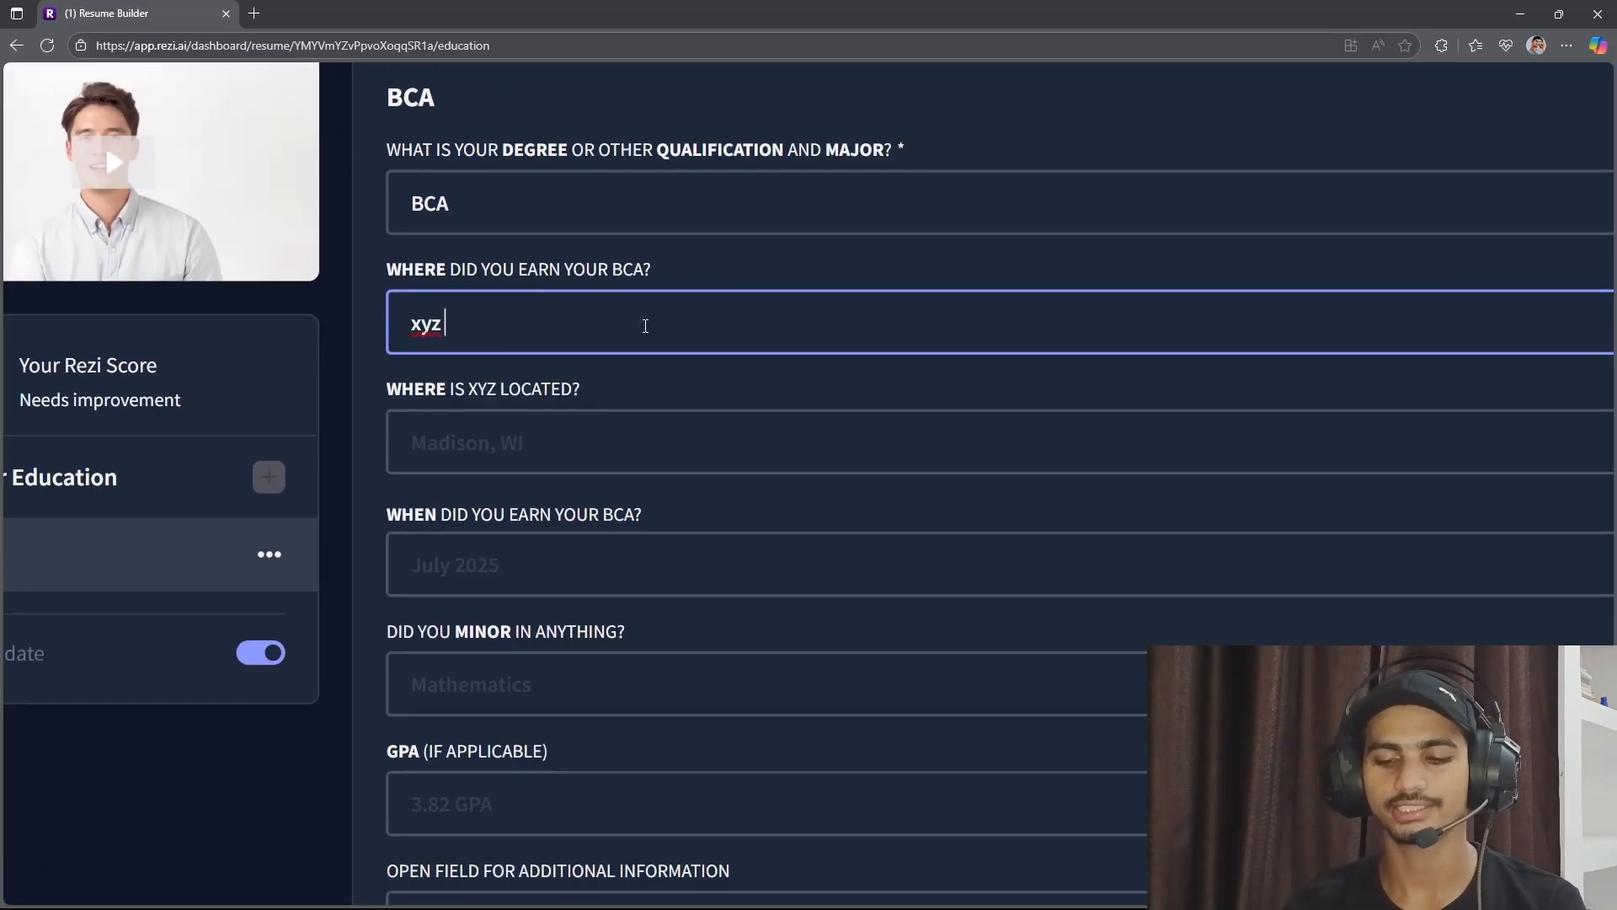
text( university)
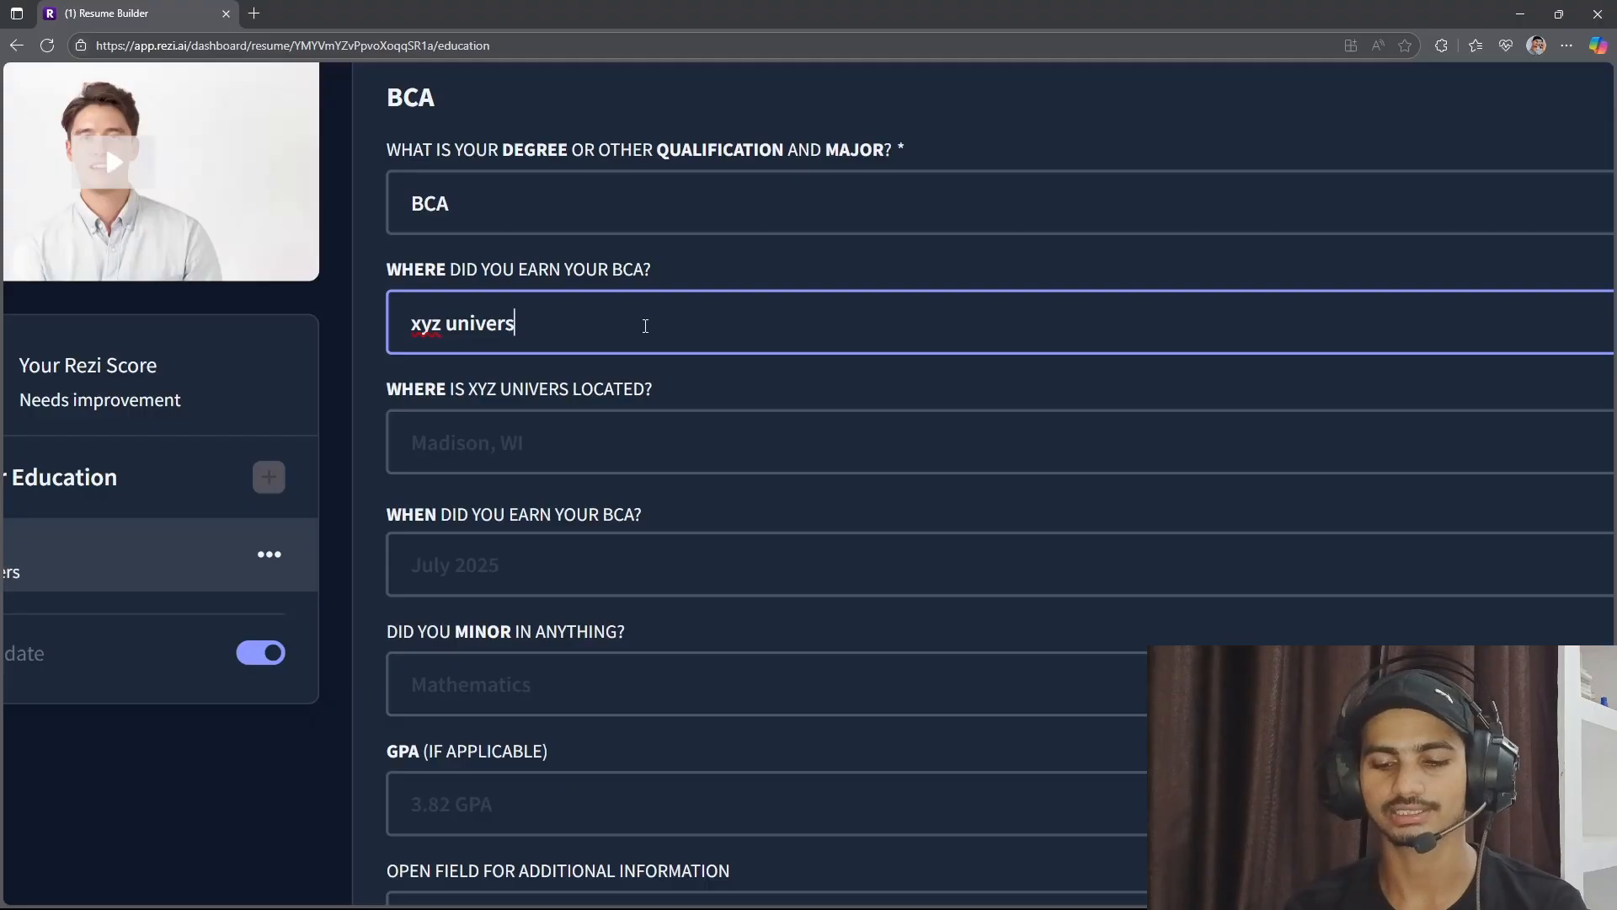
key(Tab)
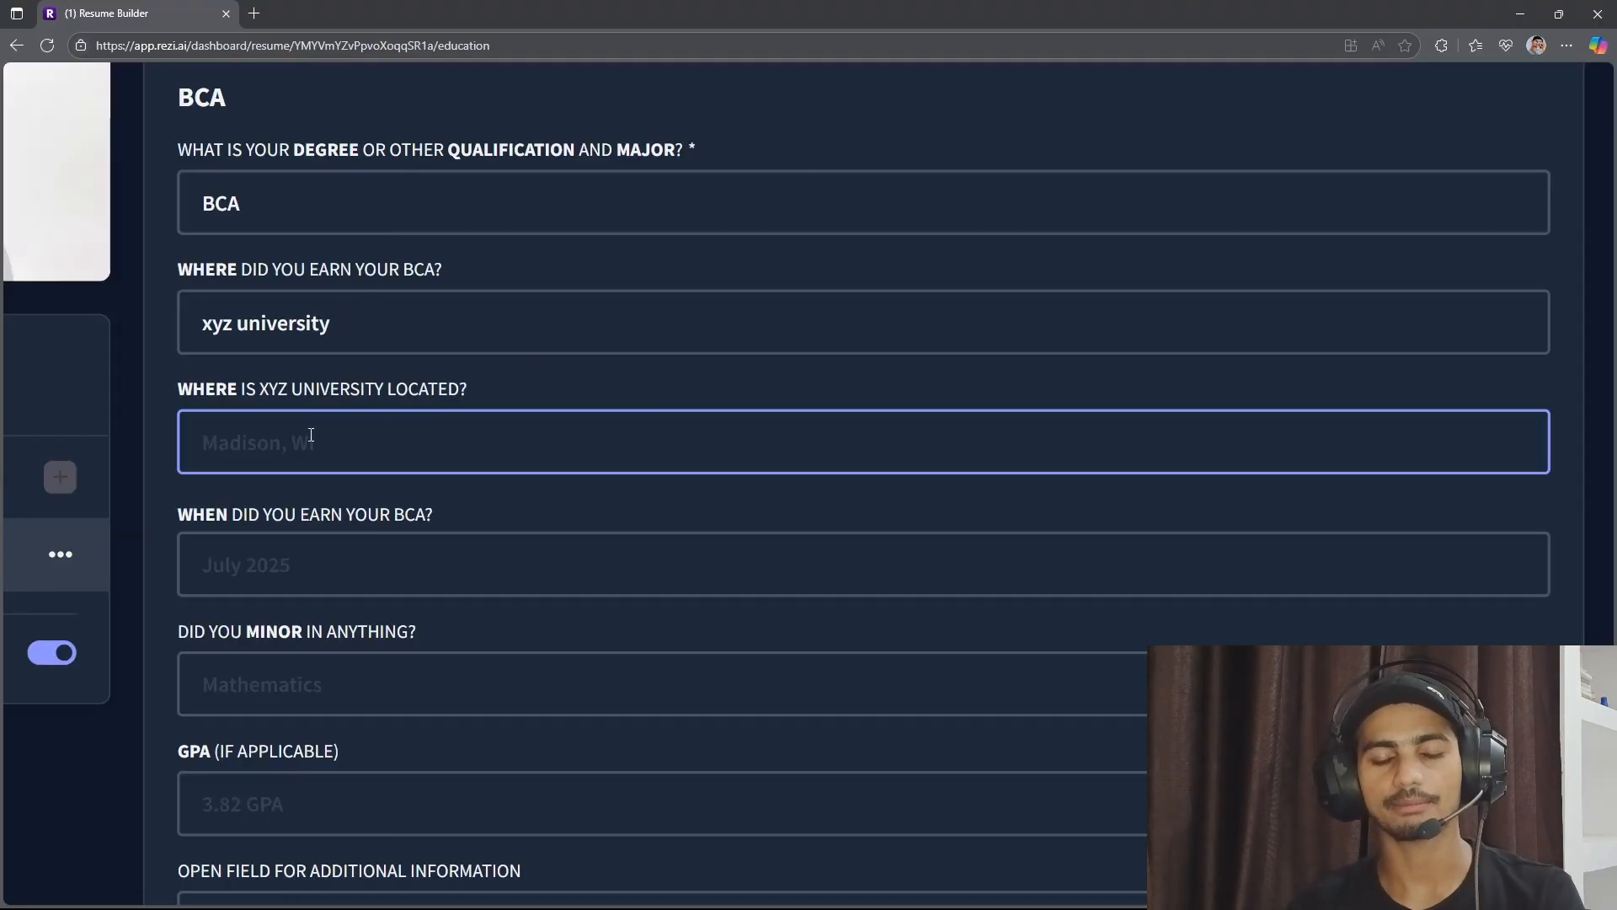
text(delhi)
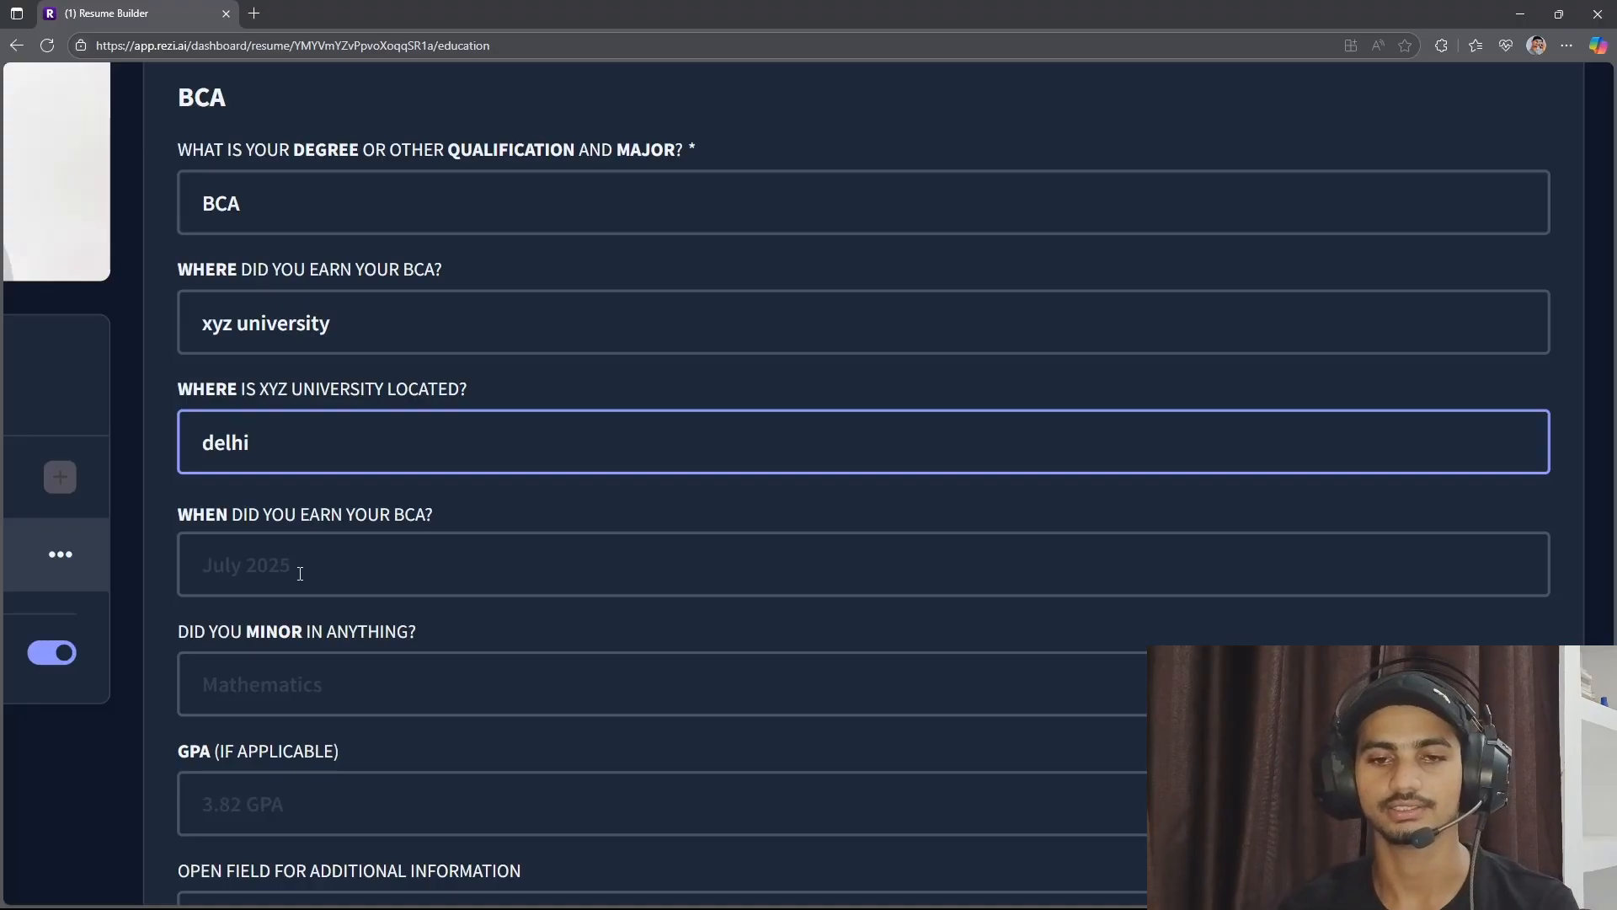
Set the year the BCA was earned to 2024.
click(404, 549)
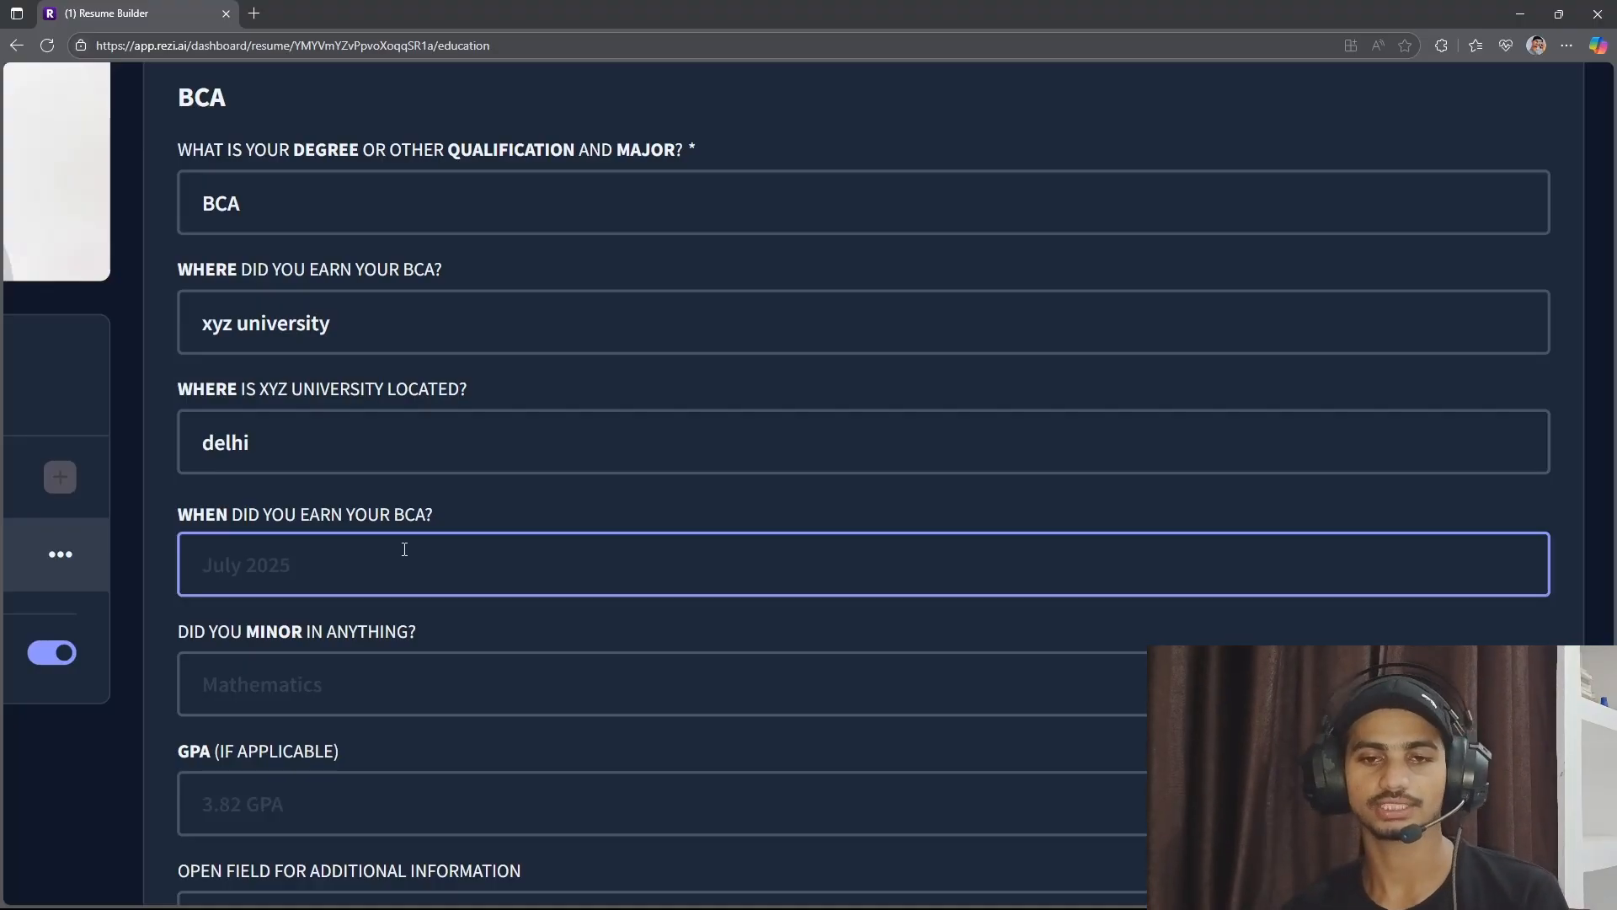
click(405, 550)
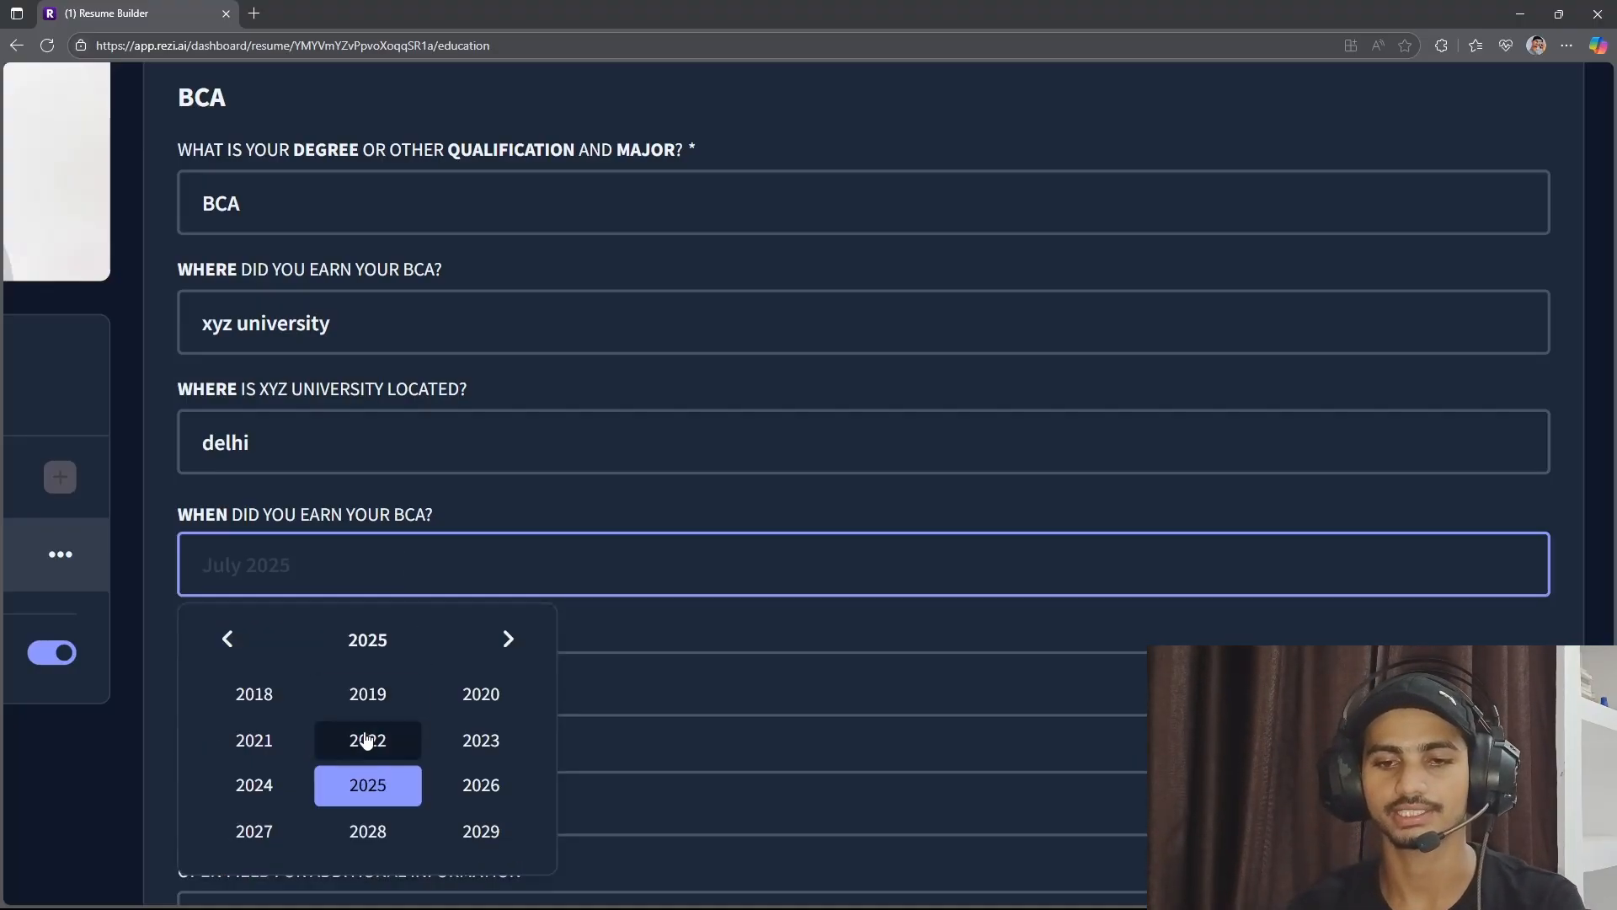
click(253, 784)
Enter "computer application" as the minor for the BCA education entry.
scroll(469, 595, down, 2)
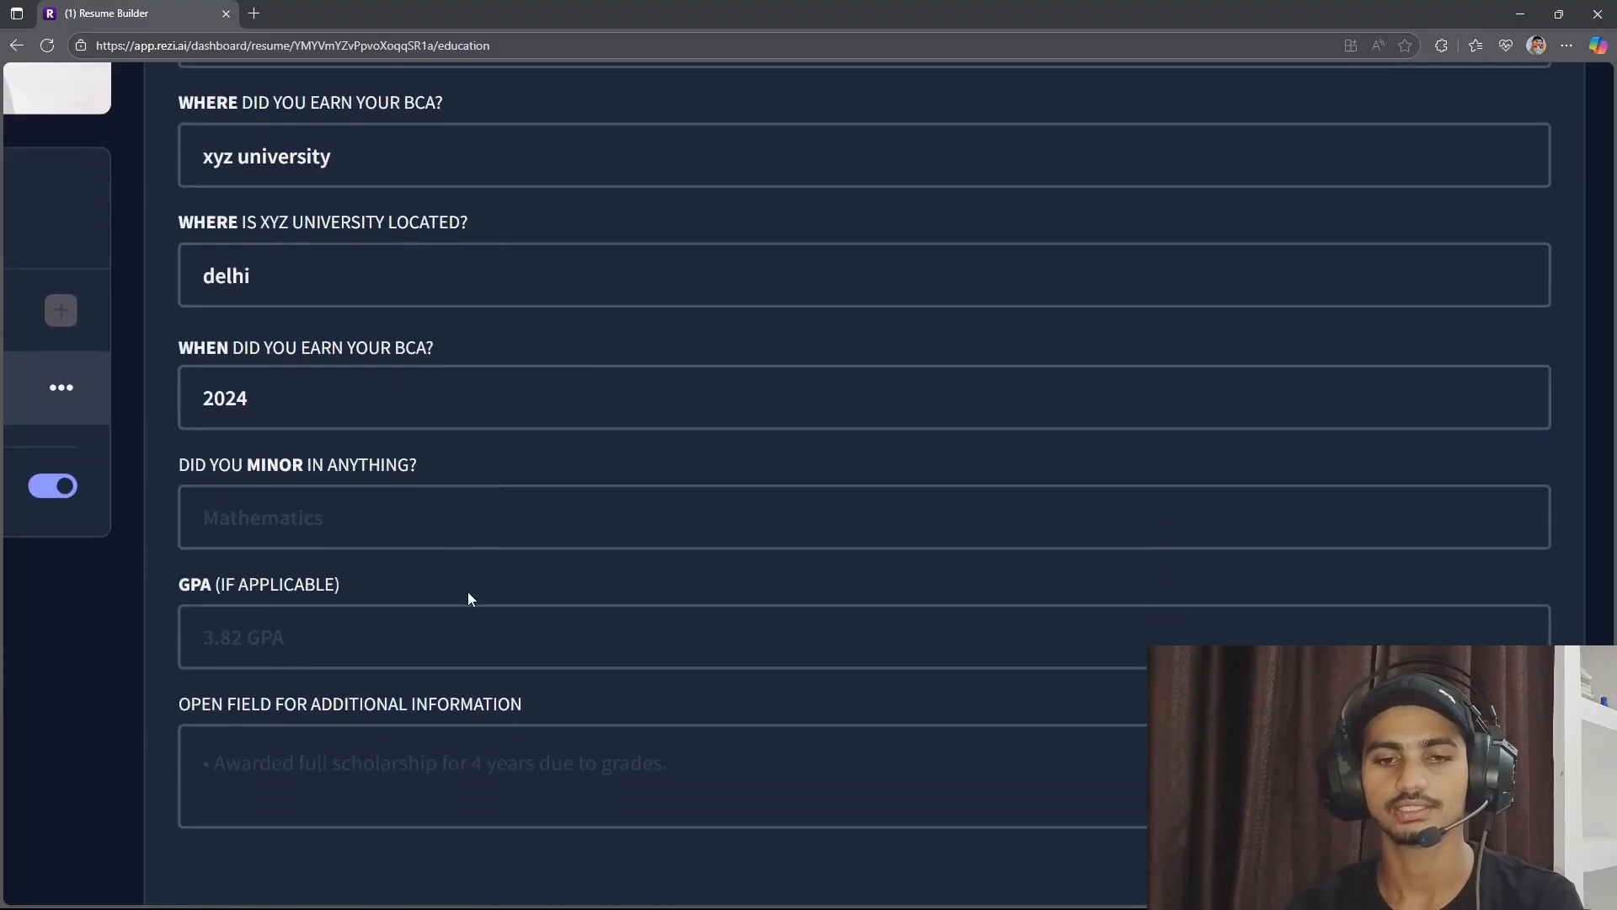
click(372, 521)
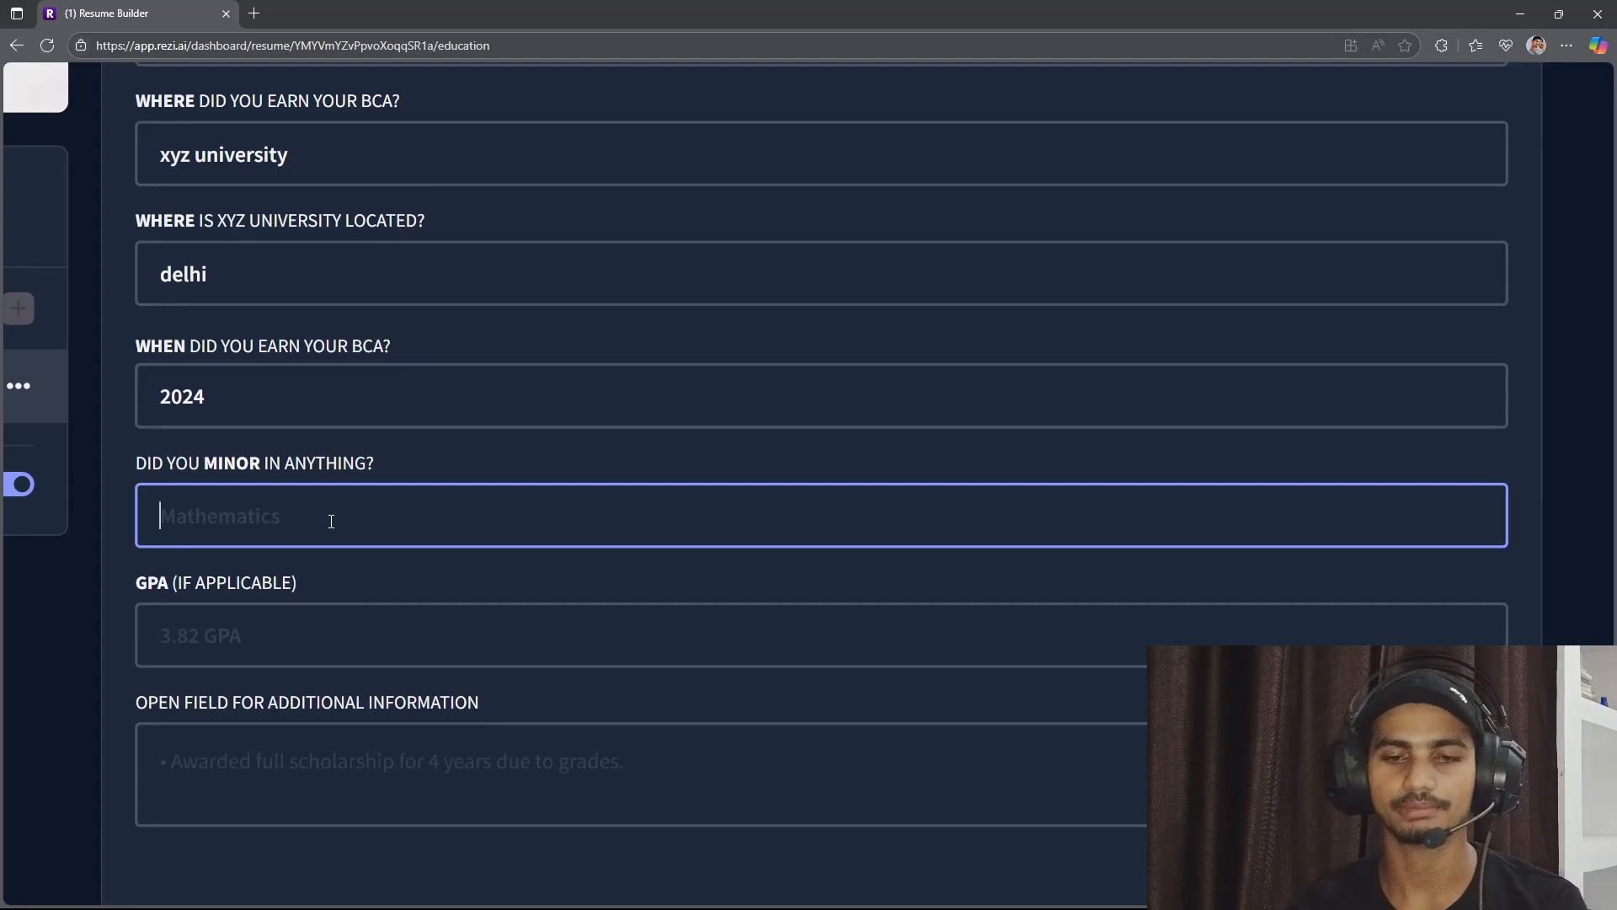
text(Comp)
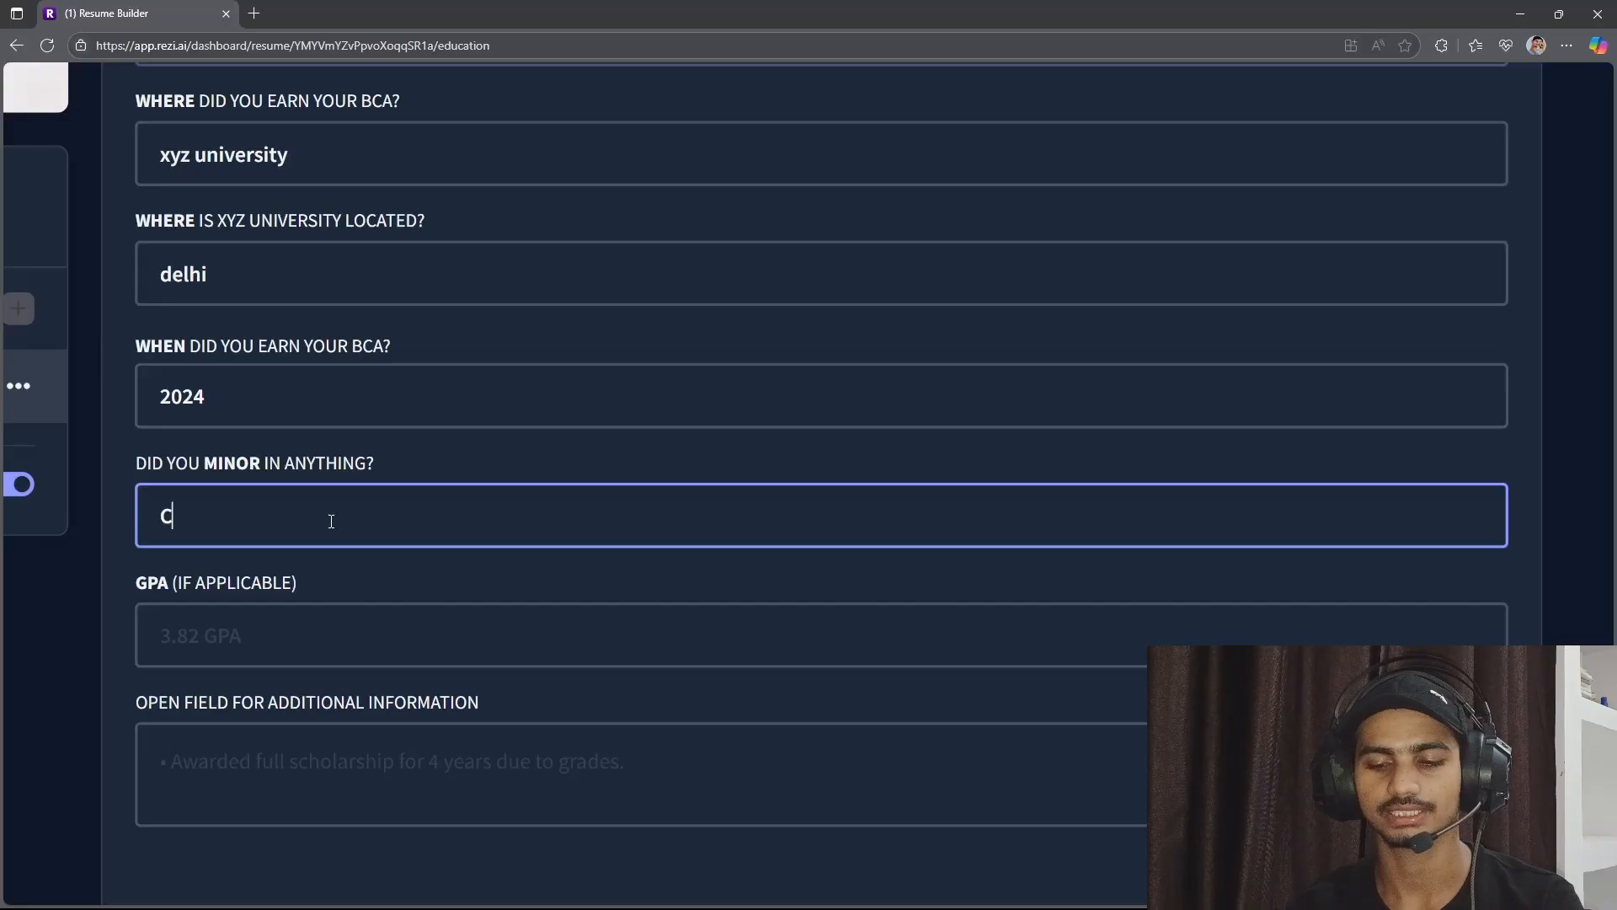
key(BackSpace)
key(BackSpace)
key(BackSpace)
key(BackSpace)
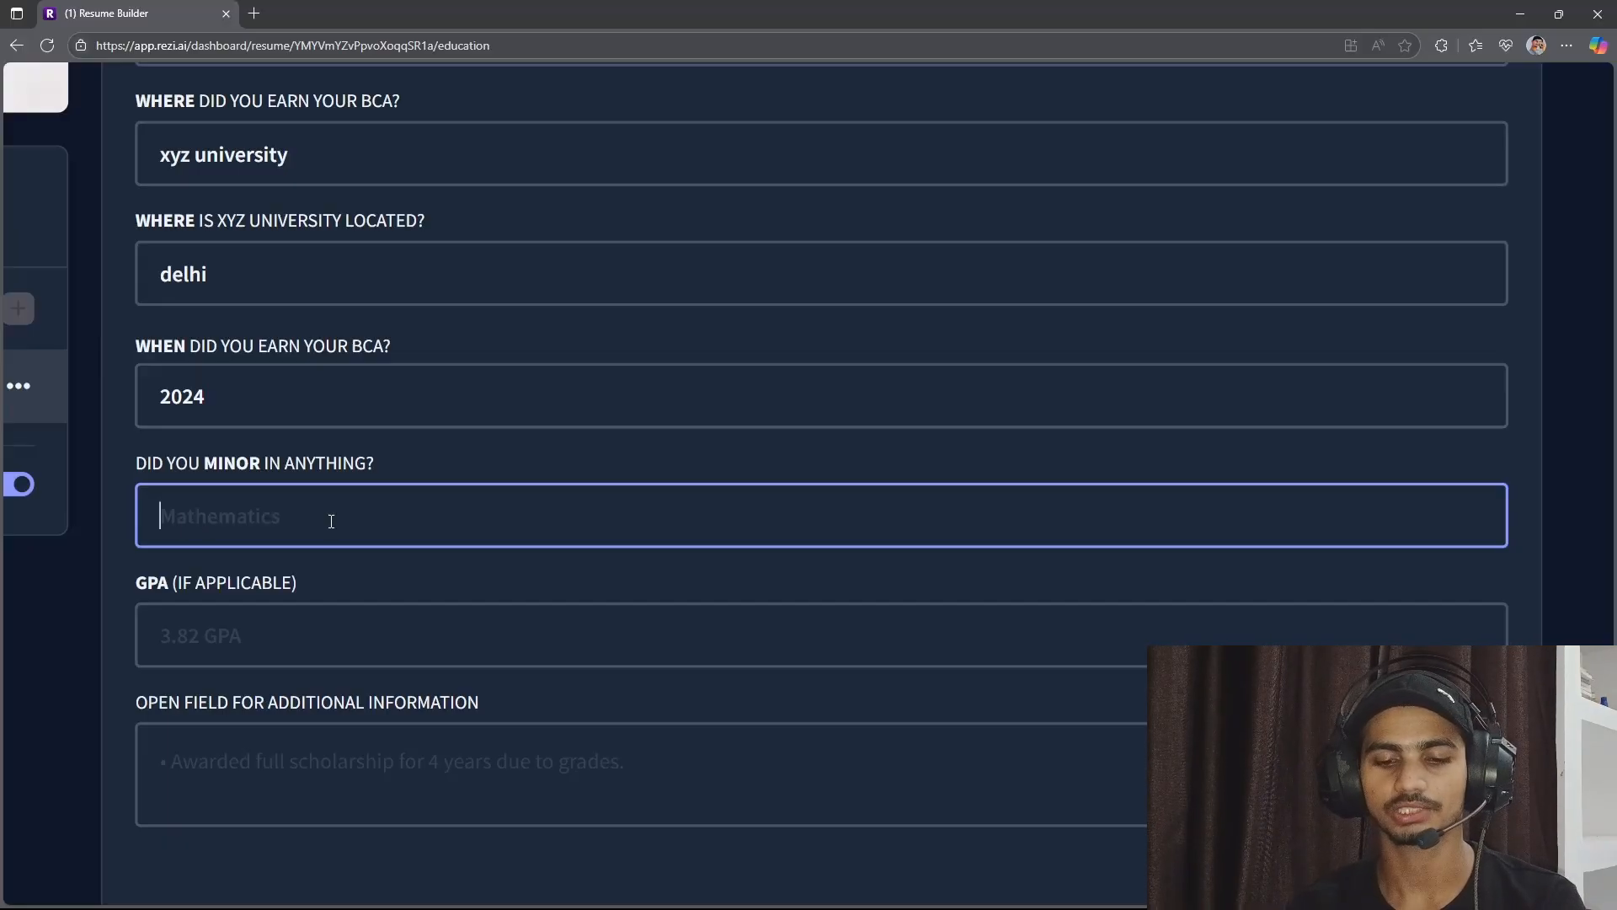
text(computer application)
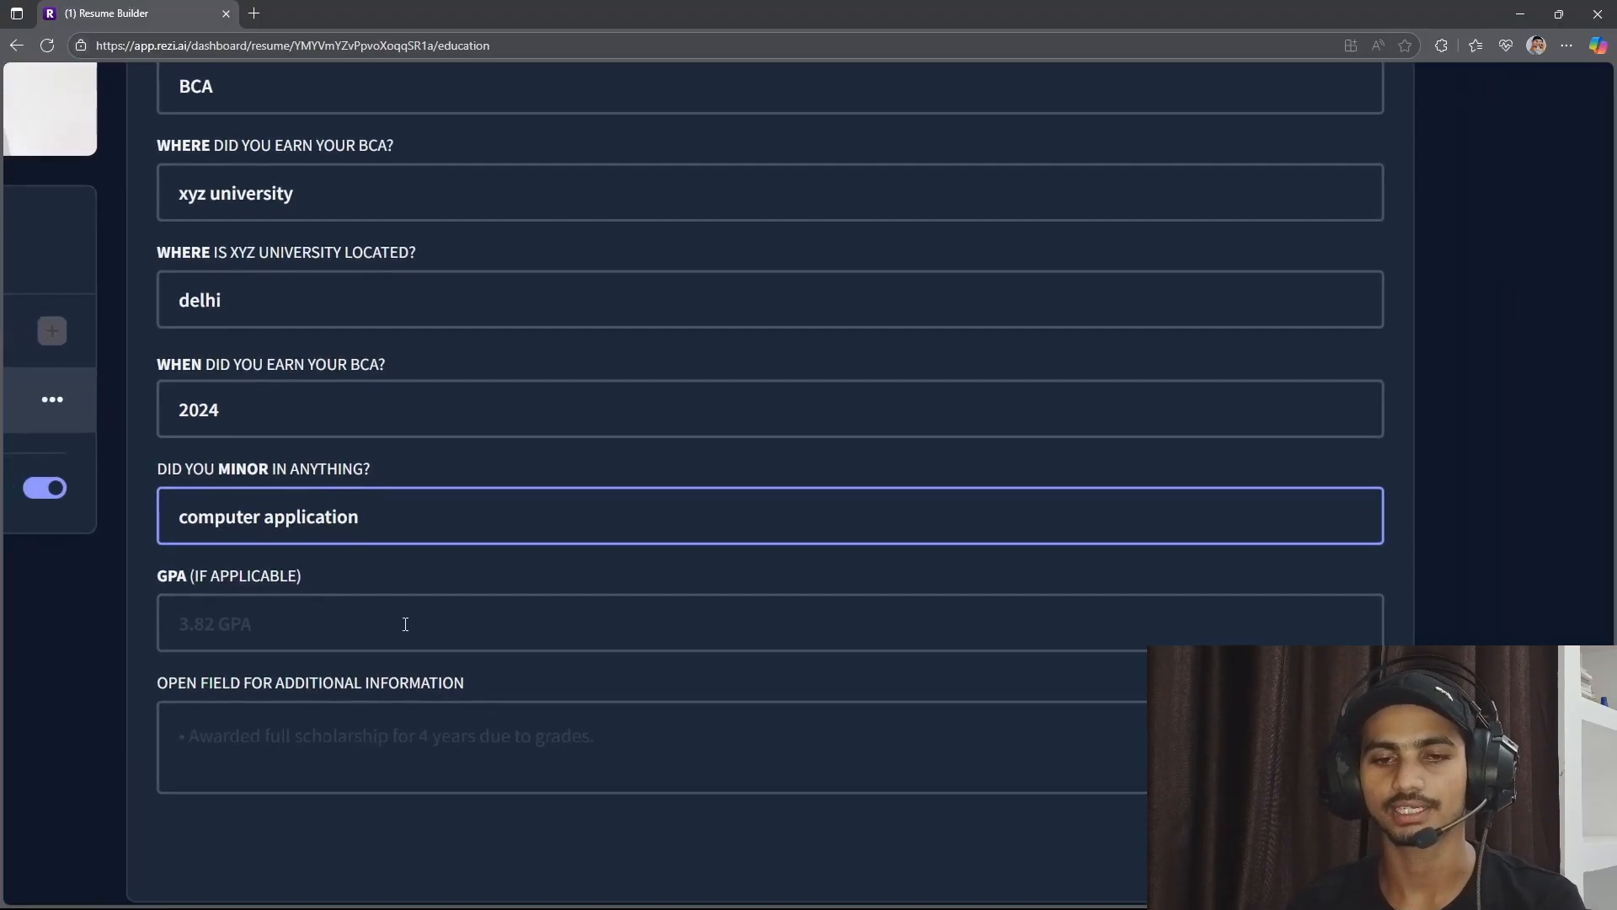
Enter 9.9 as the GPA for the BCA education entry.
click(404, 615)
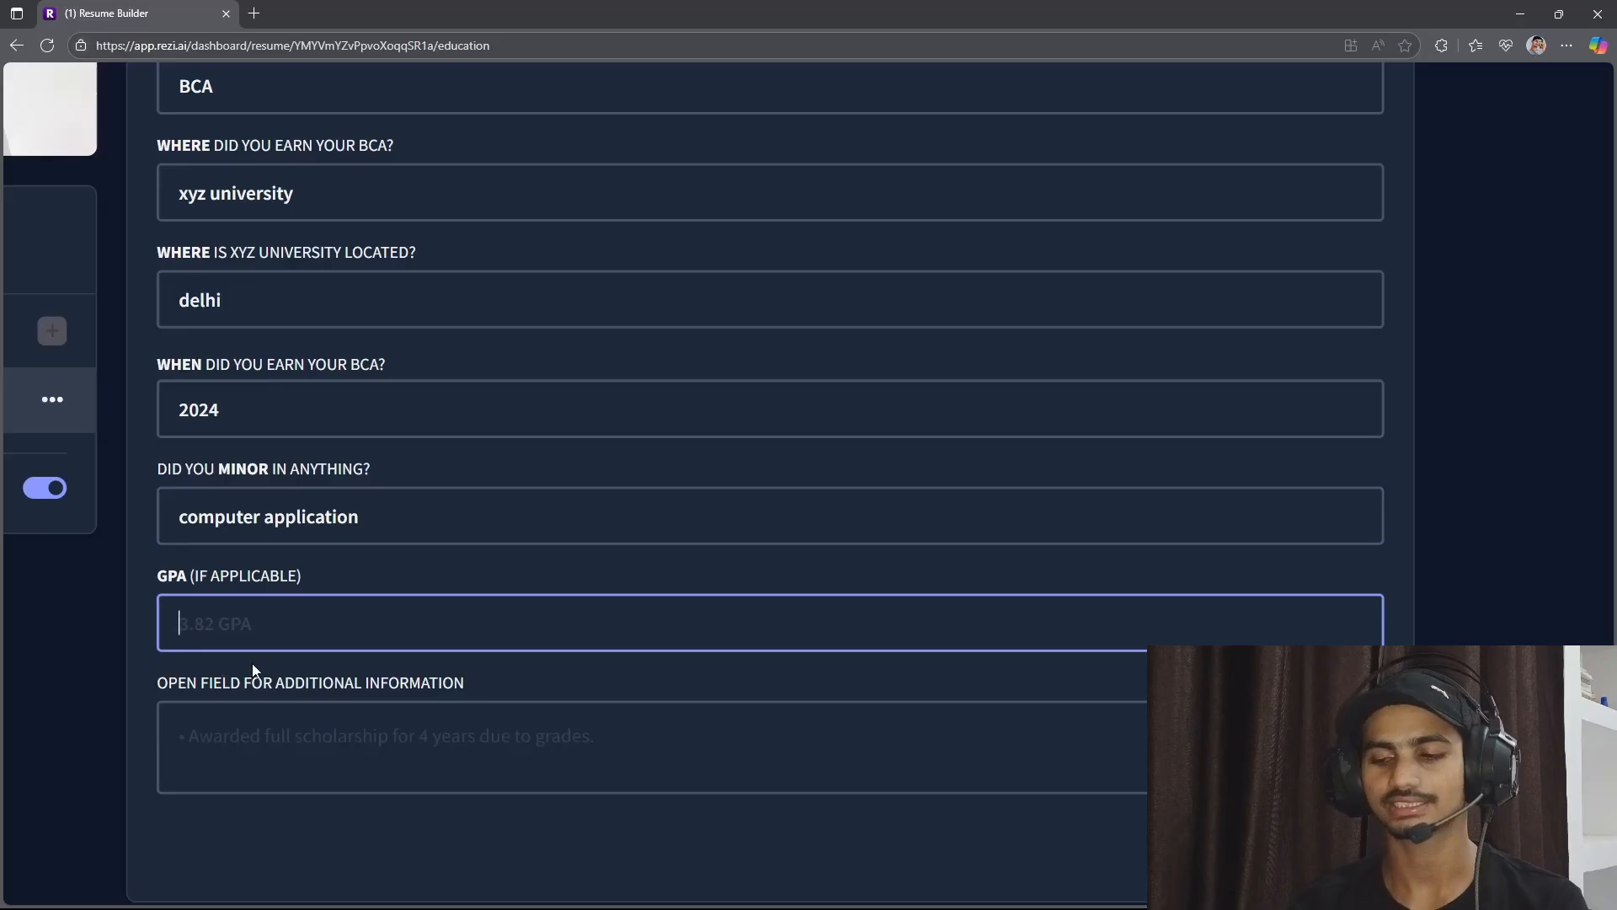
text(9.9.5)
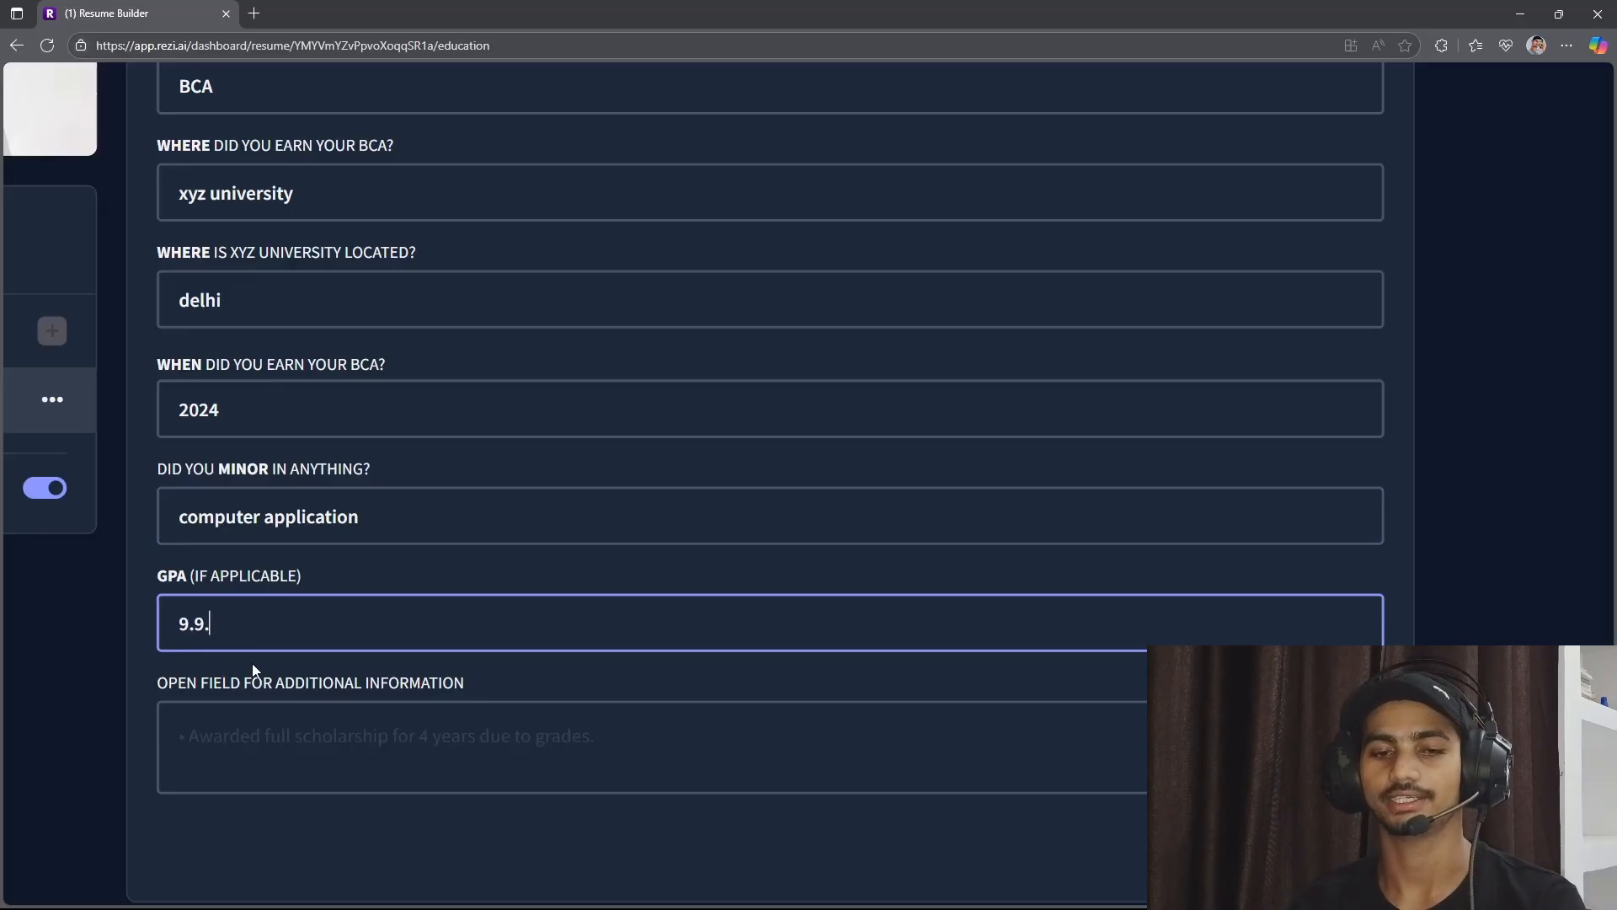
key(BackSpace)
text(9)
Fill the BCA entry's additional information with the placeholder text "bvnekvnwnvlwnvvnwnvwnnnerkjnwkjkndsx" and save the education entry.
click(343, 731)
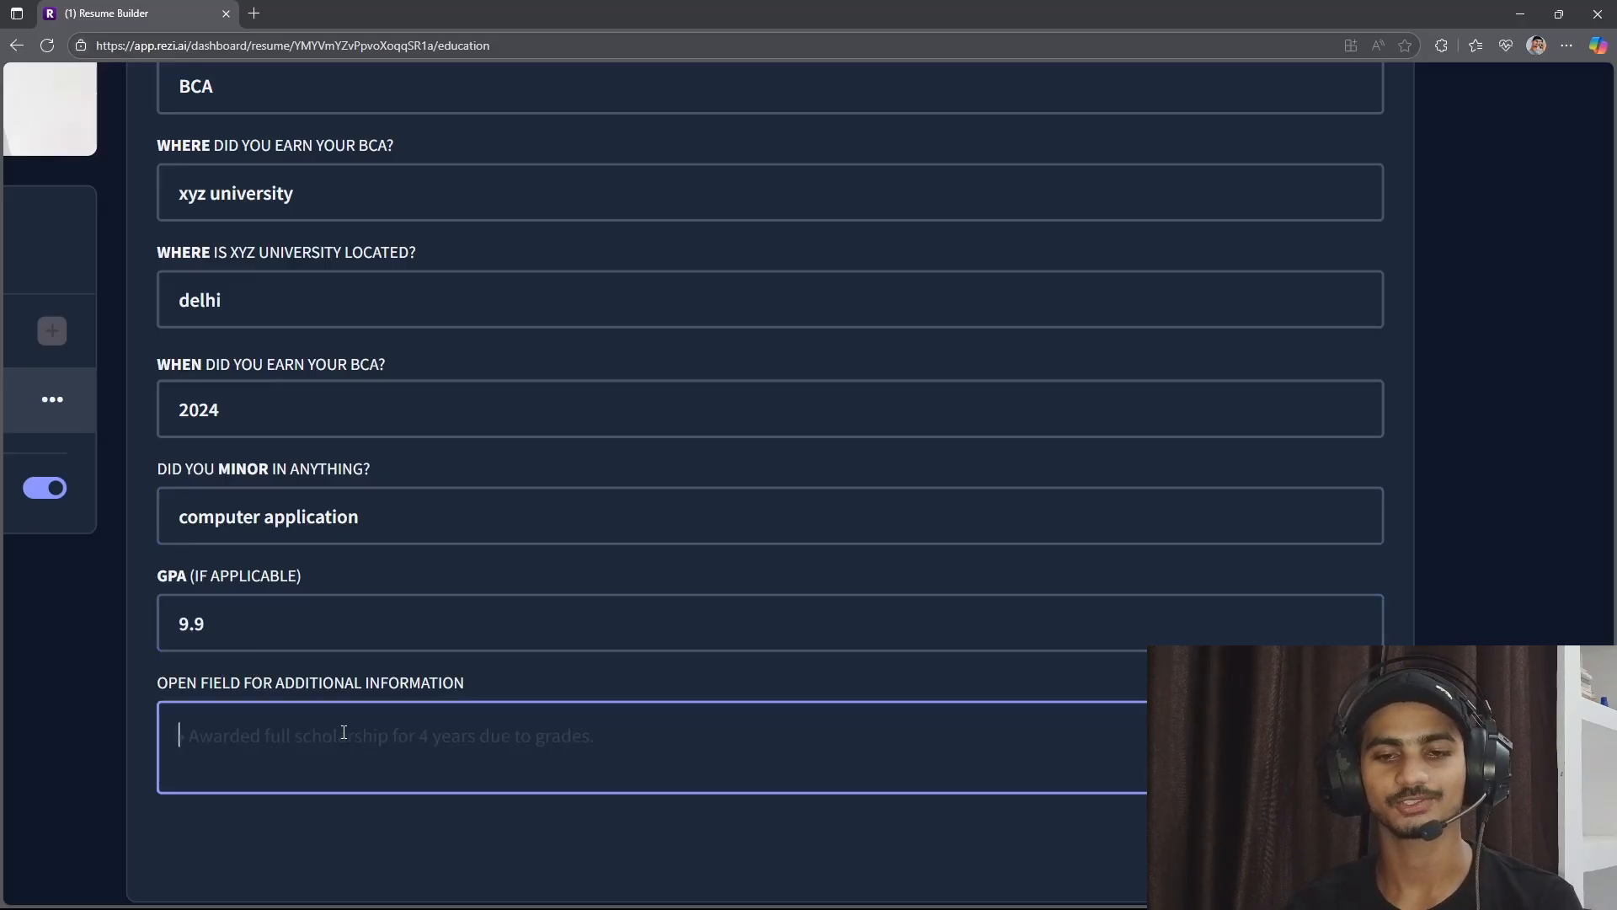
scroll(344, 732, down, 2)
click(258, 493)
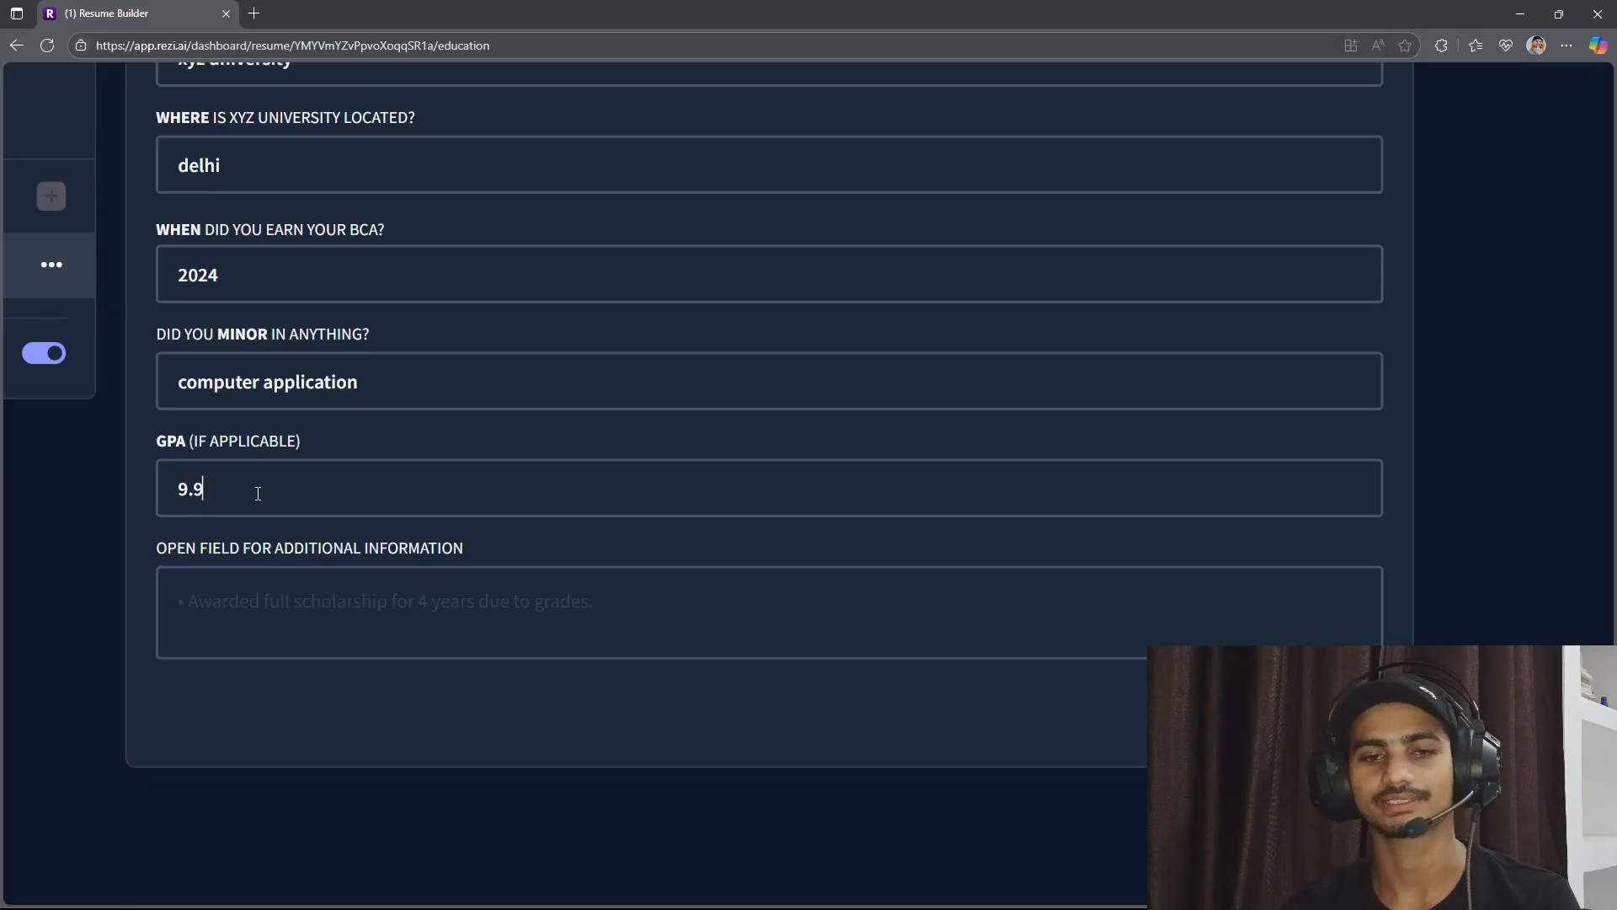
drag(258, 492, 171, 523)
click(264, 603)
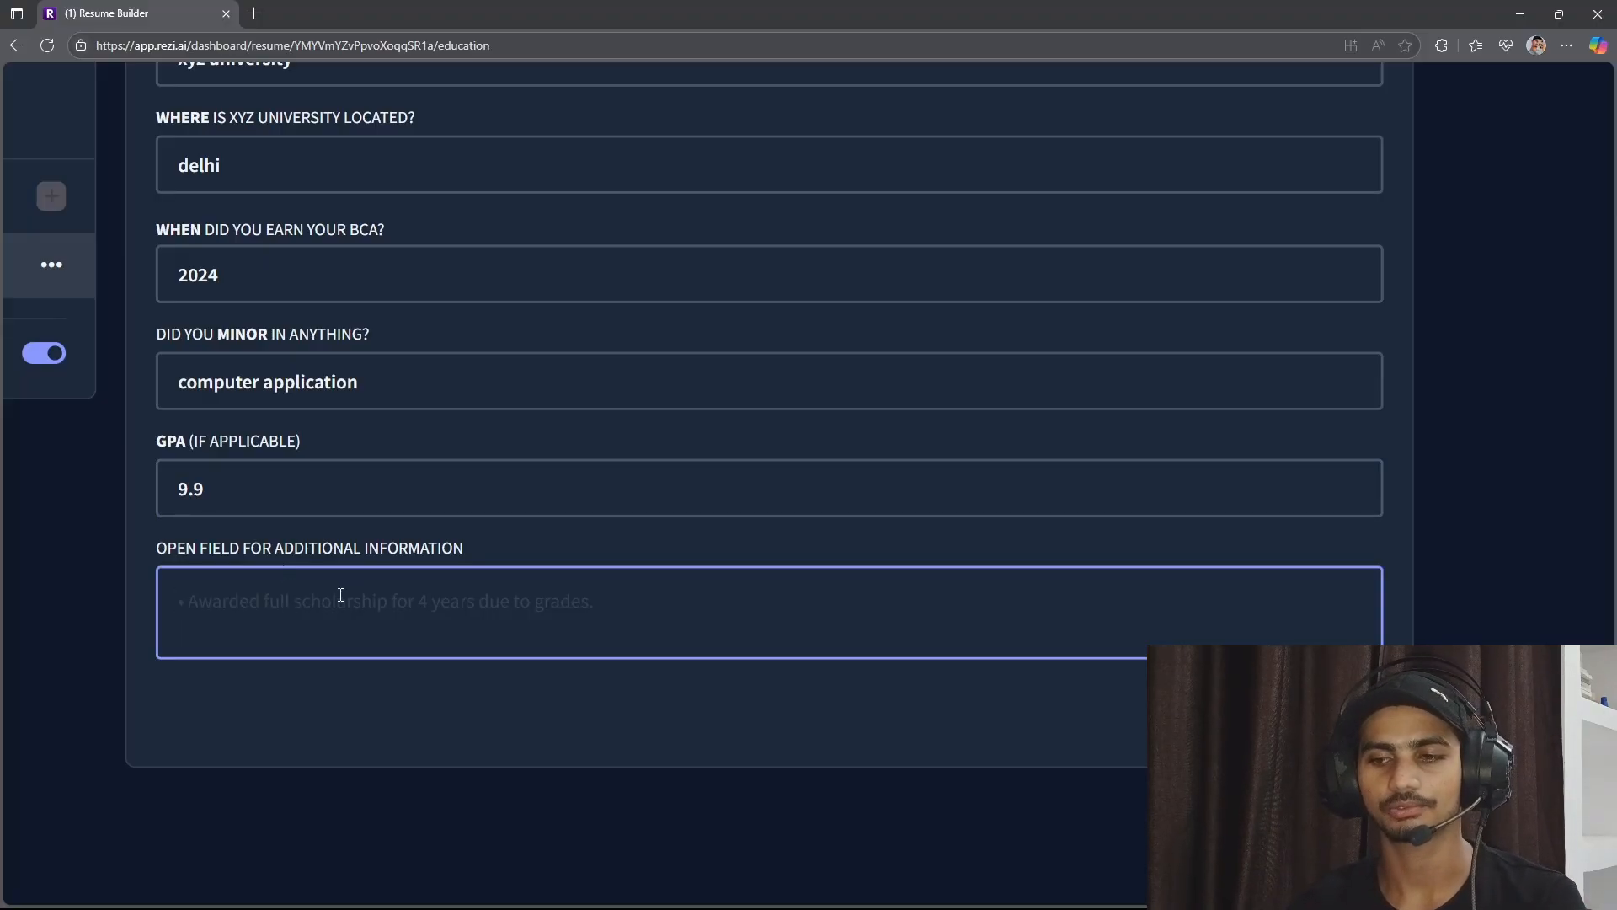
text(x)
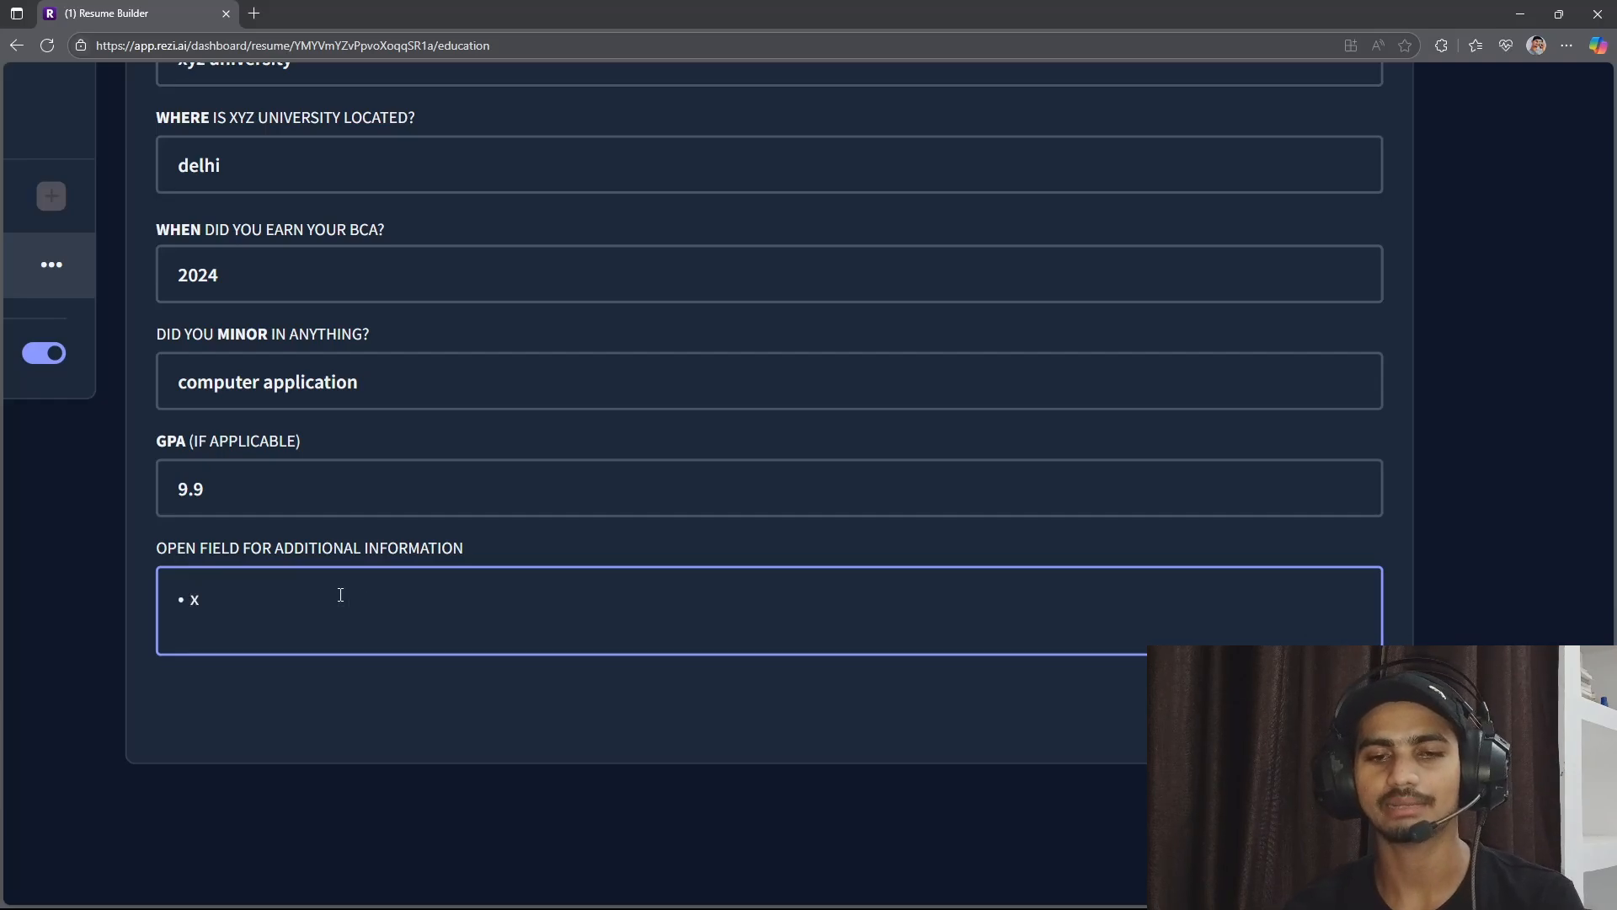
text(bvnekvnwnvlwnvvnwnvwnnn)
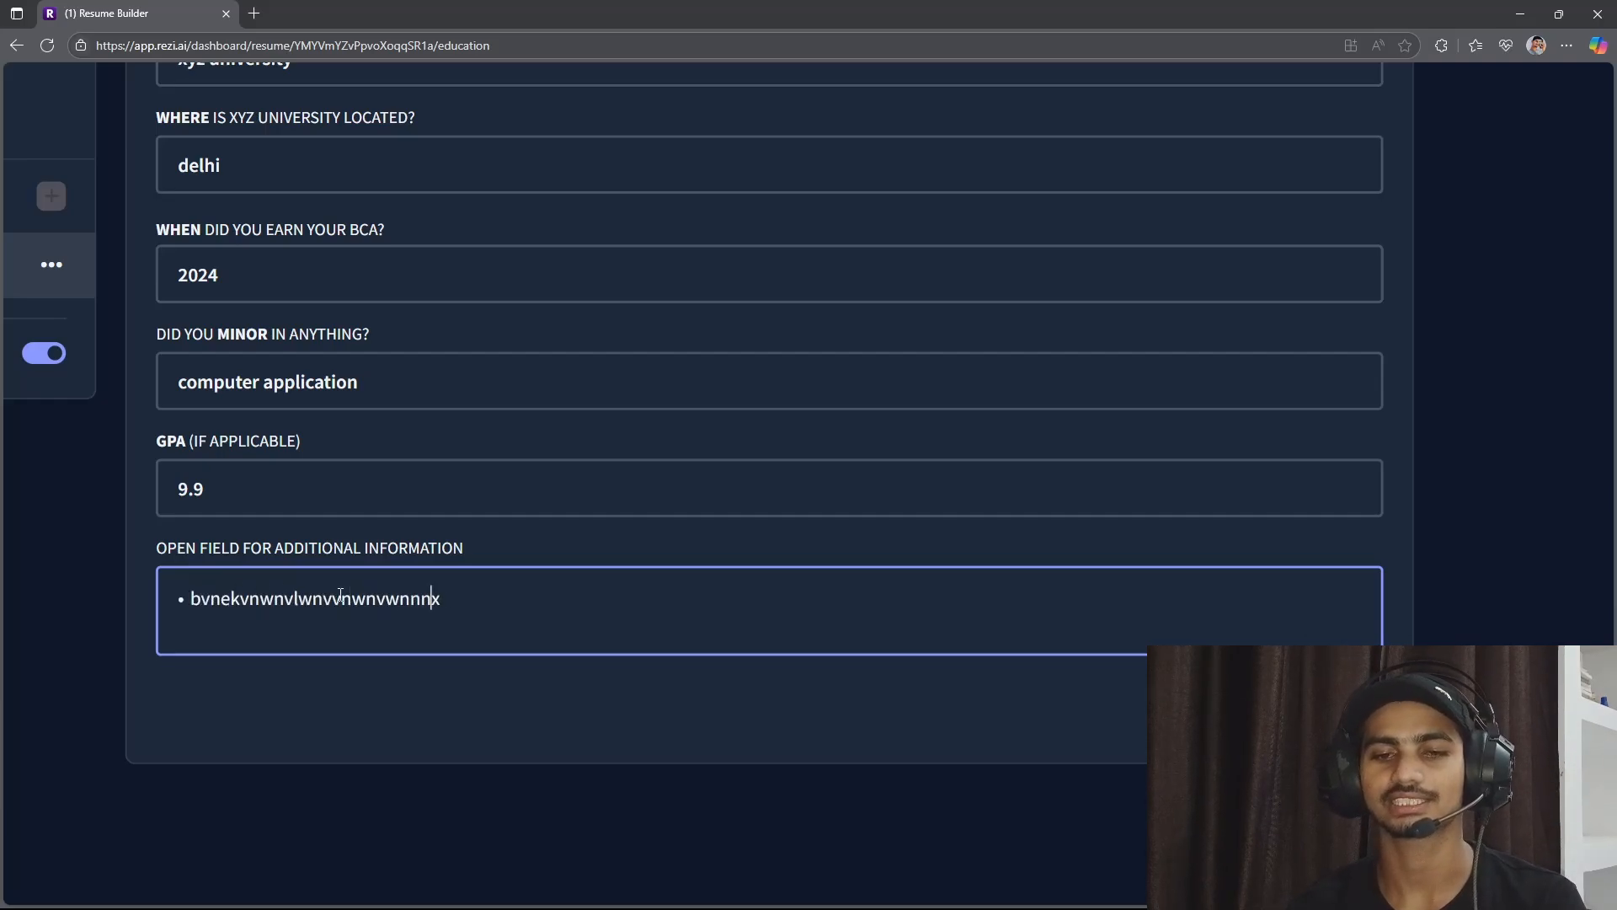
text(erkjnwkjknds)
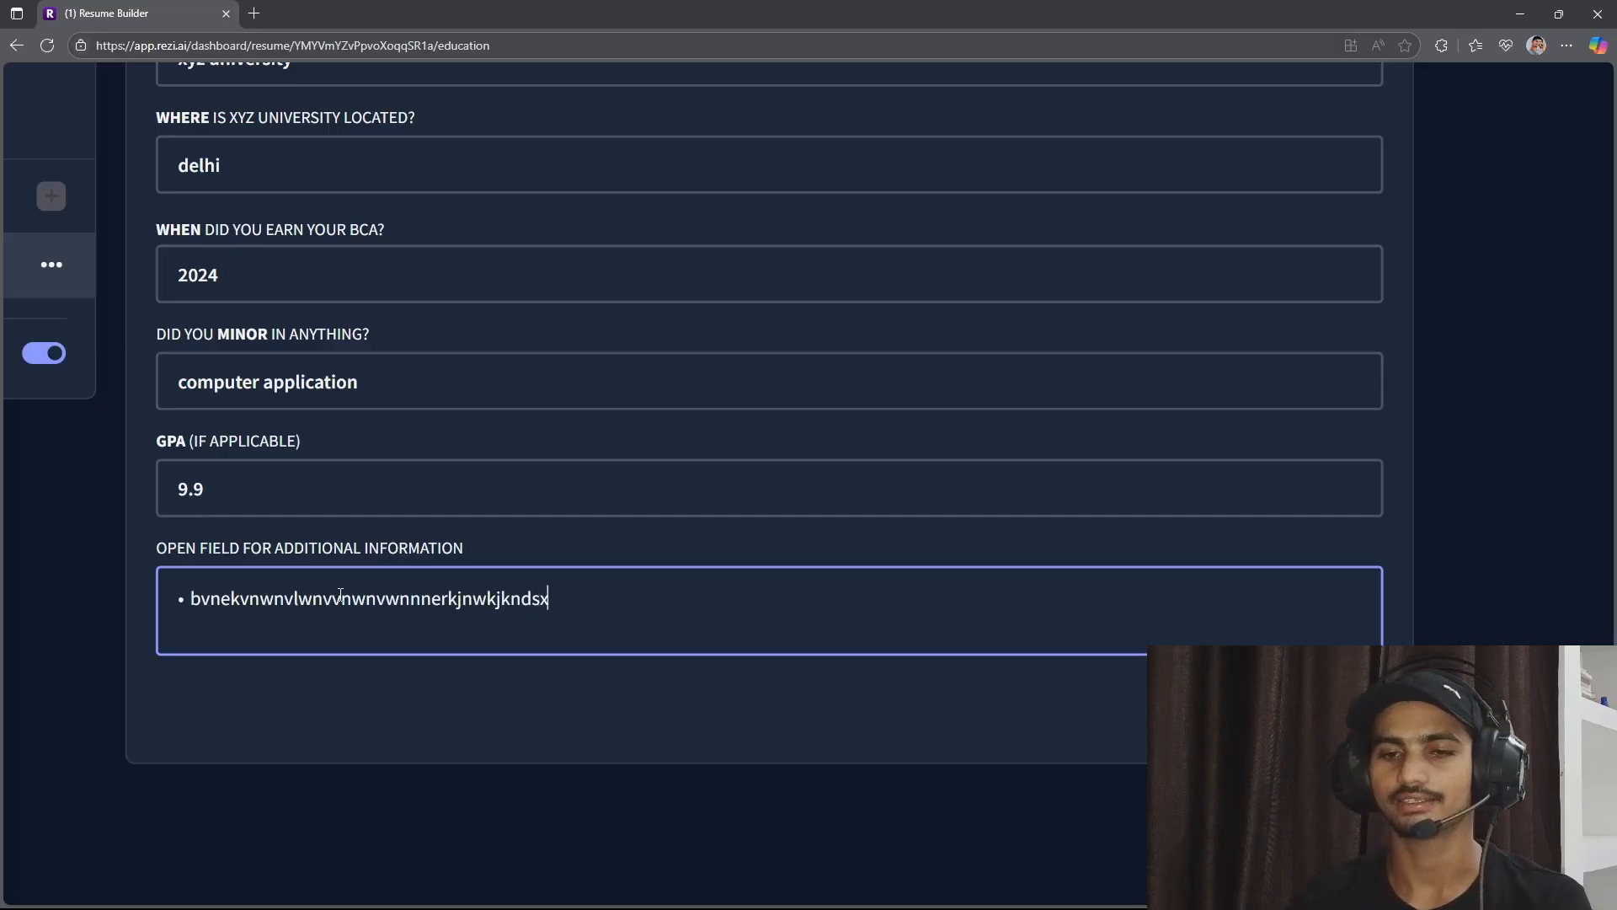
click(1263, 710)
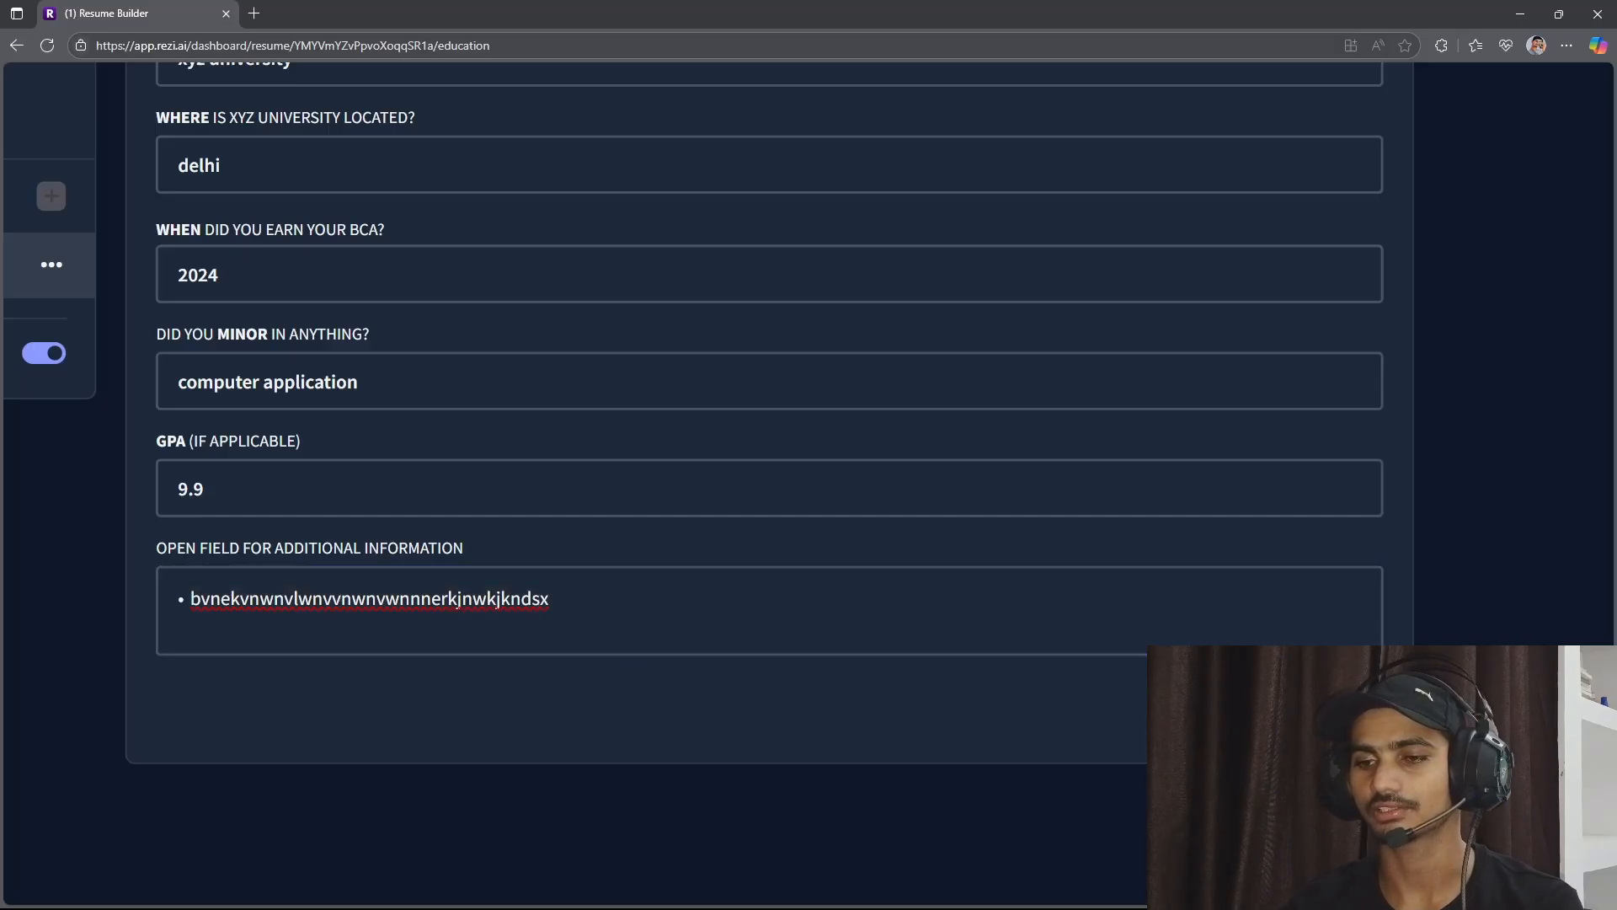
scroll(786, 543, down, 4)
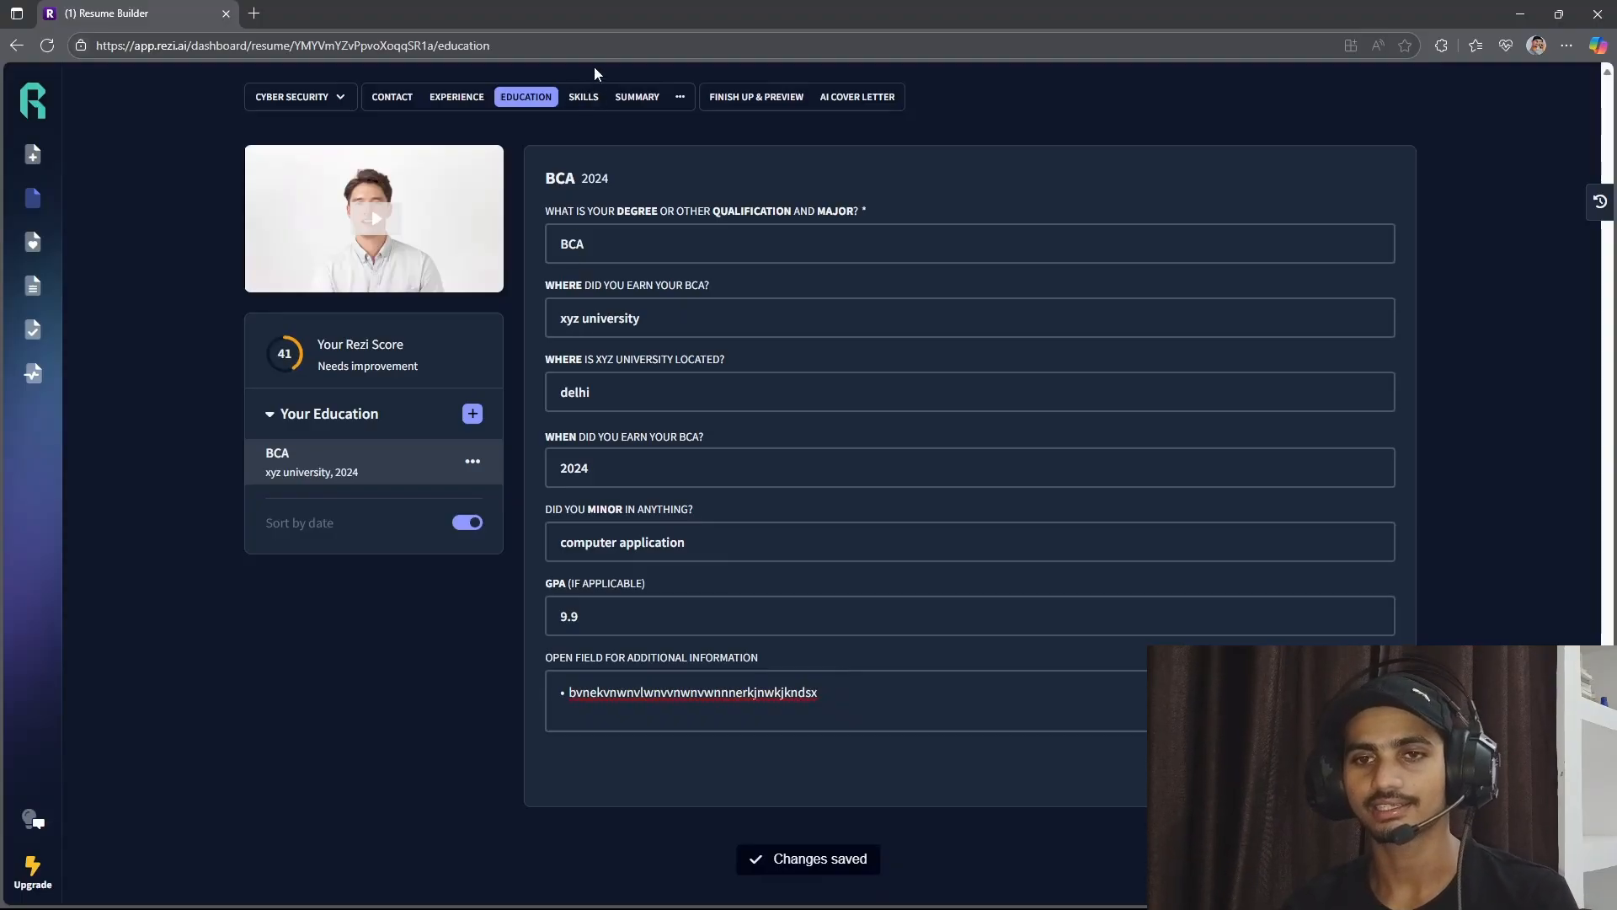
In the Skills section, list cyber security, web dev, python dev, git / github, power bi and data analytics on separate lines and save them.
click(593, 97)
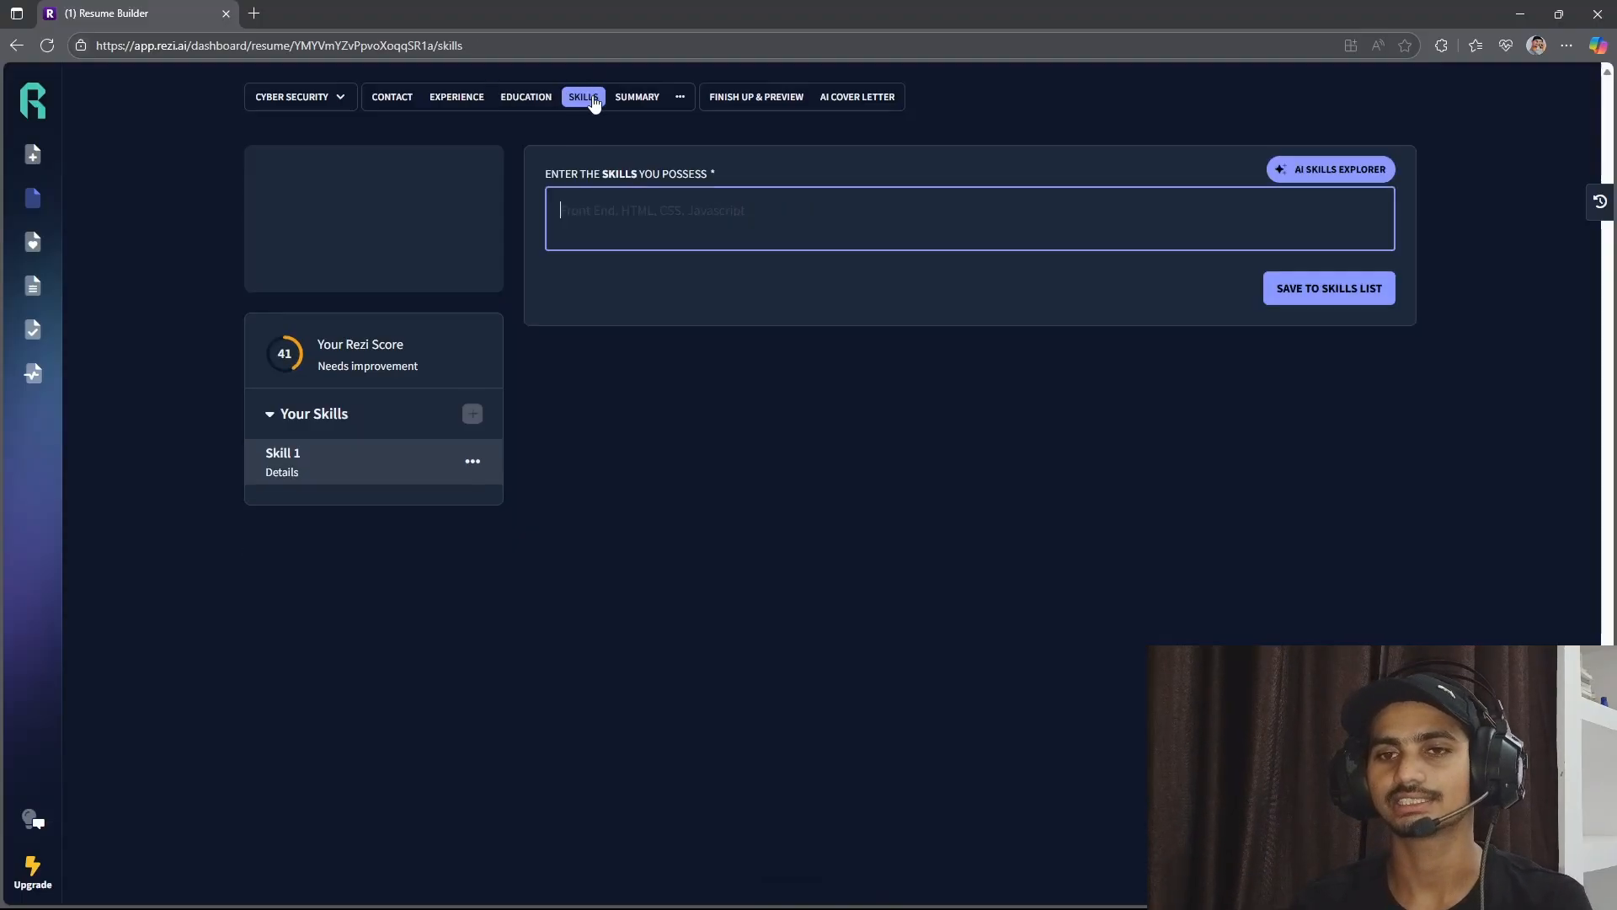
click(666, 204)
text(cy)
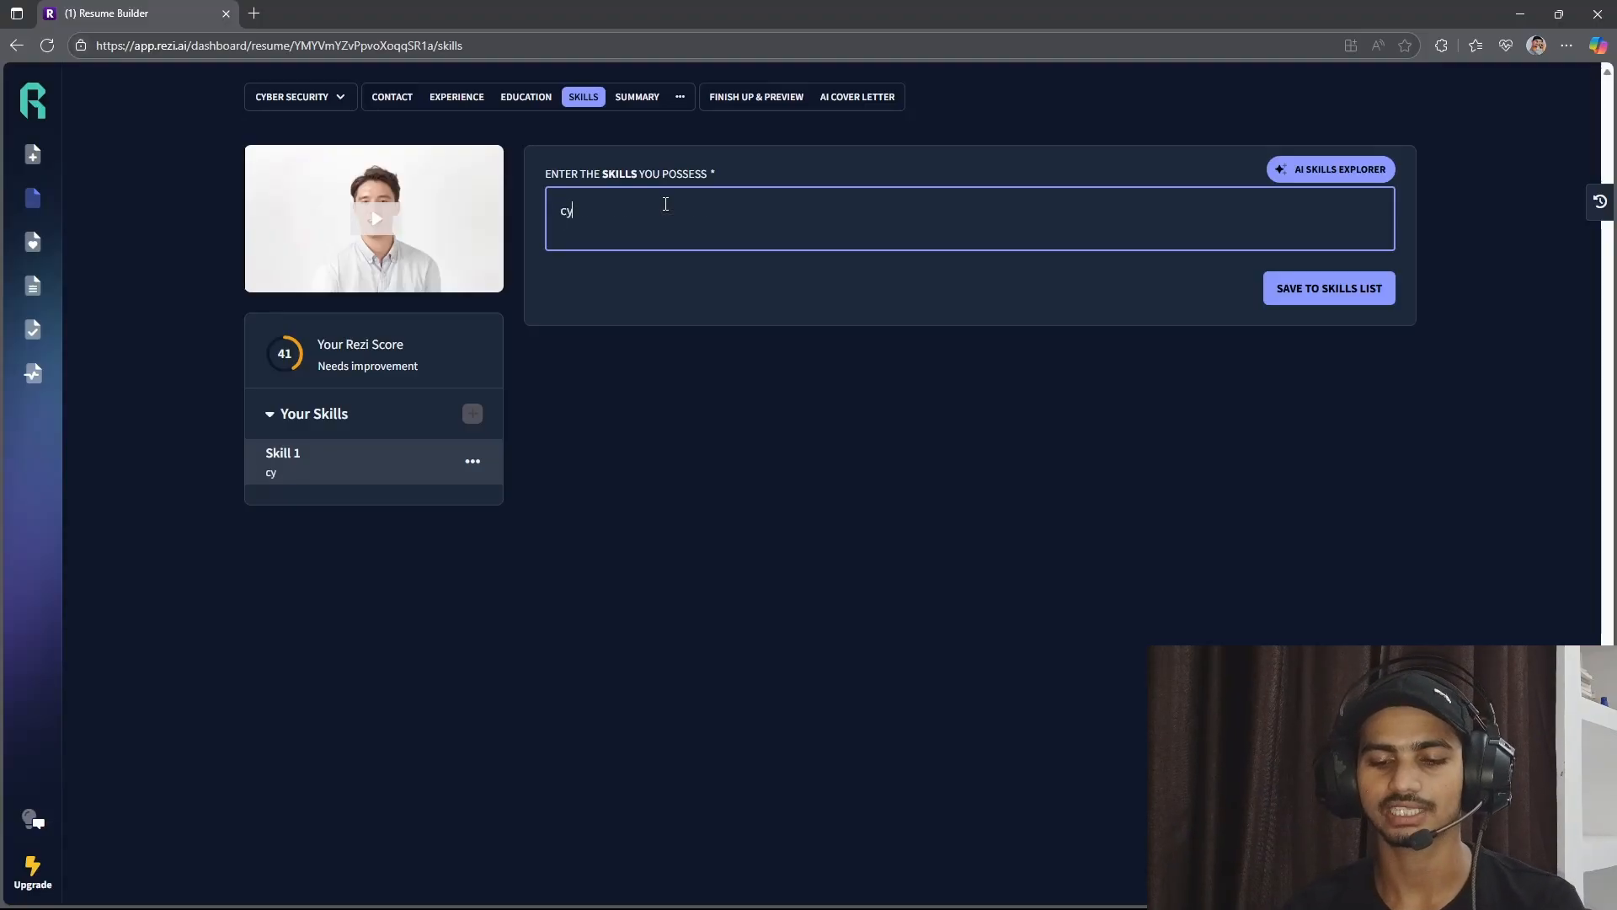
text(ber security)
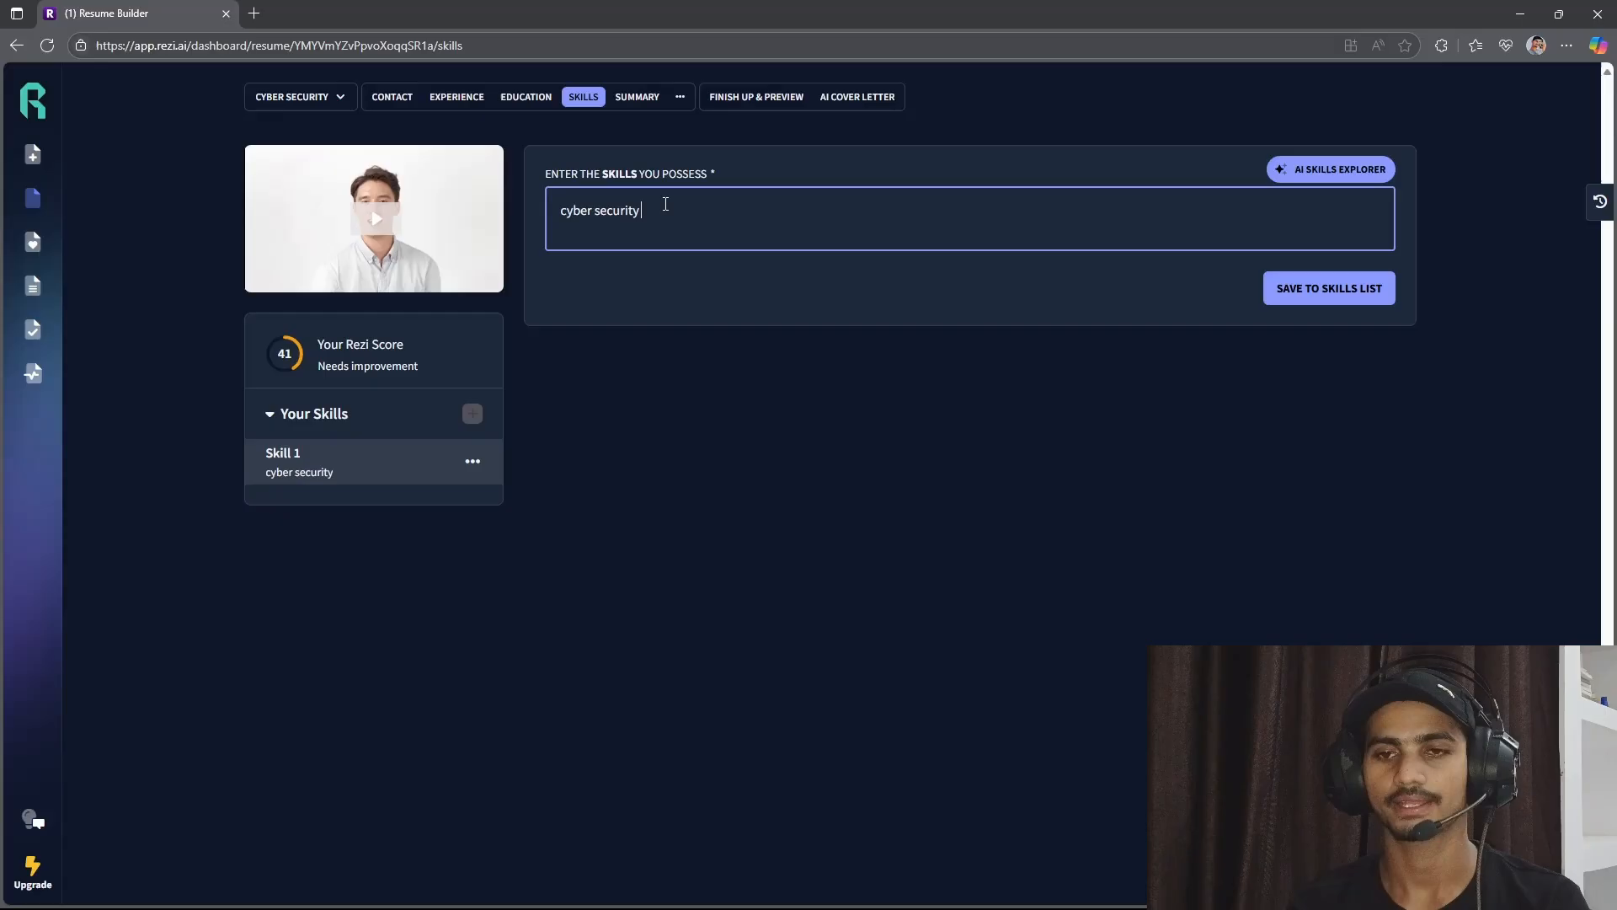
key(Return)
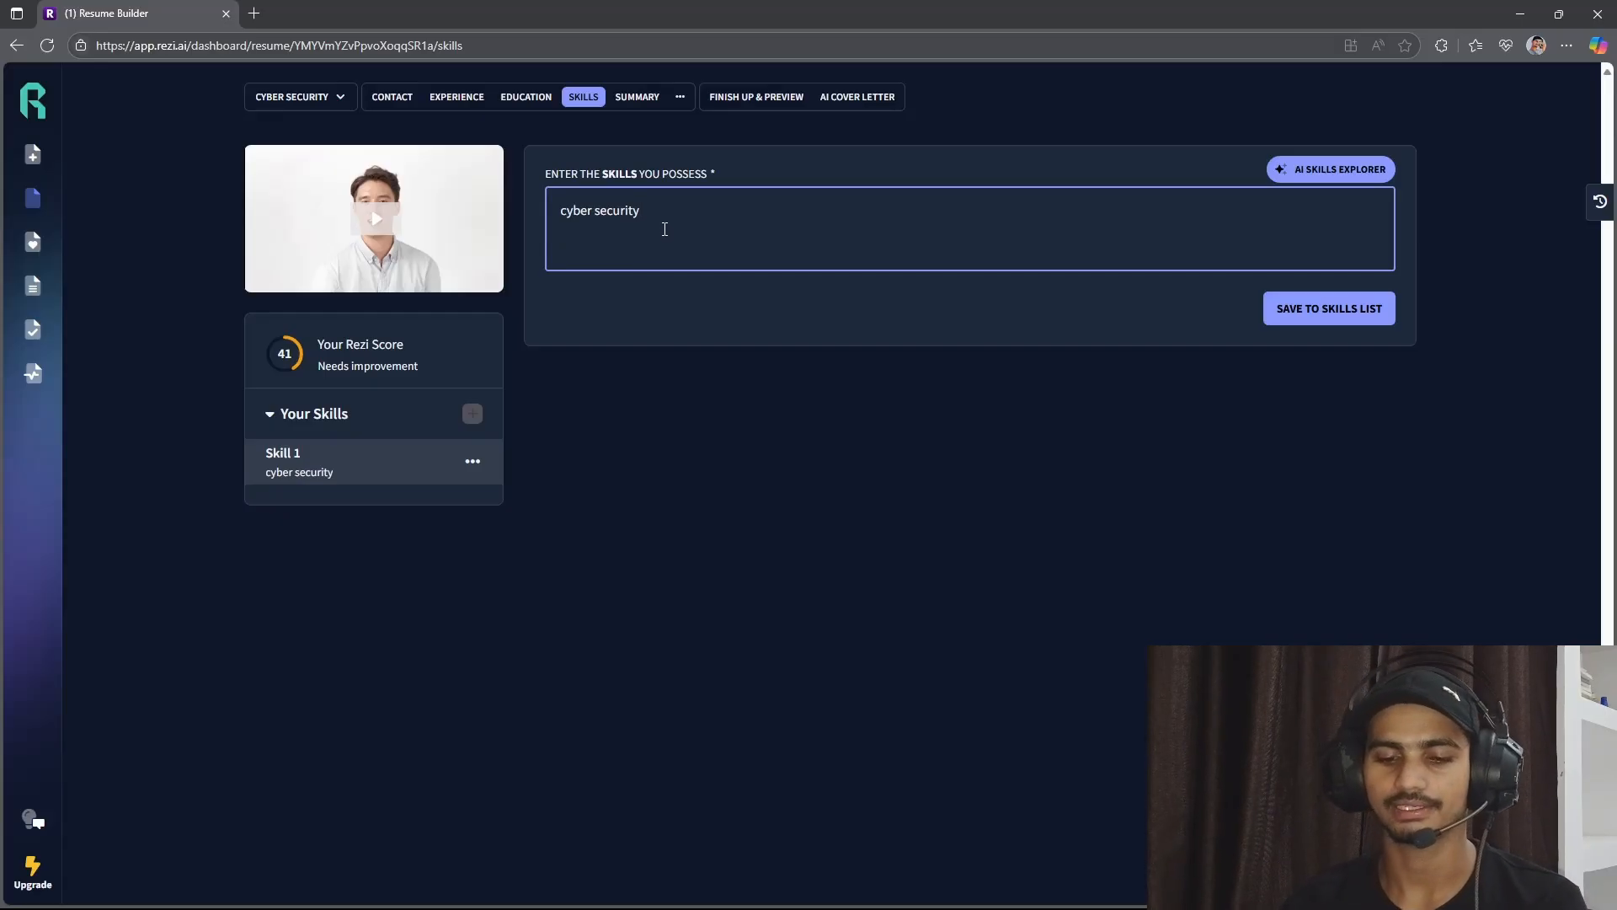
text(web dev)
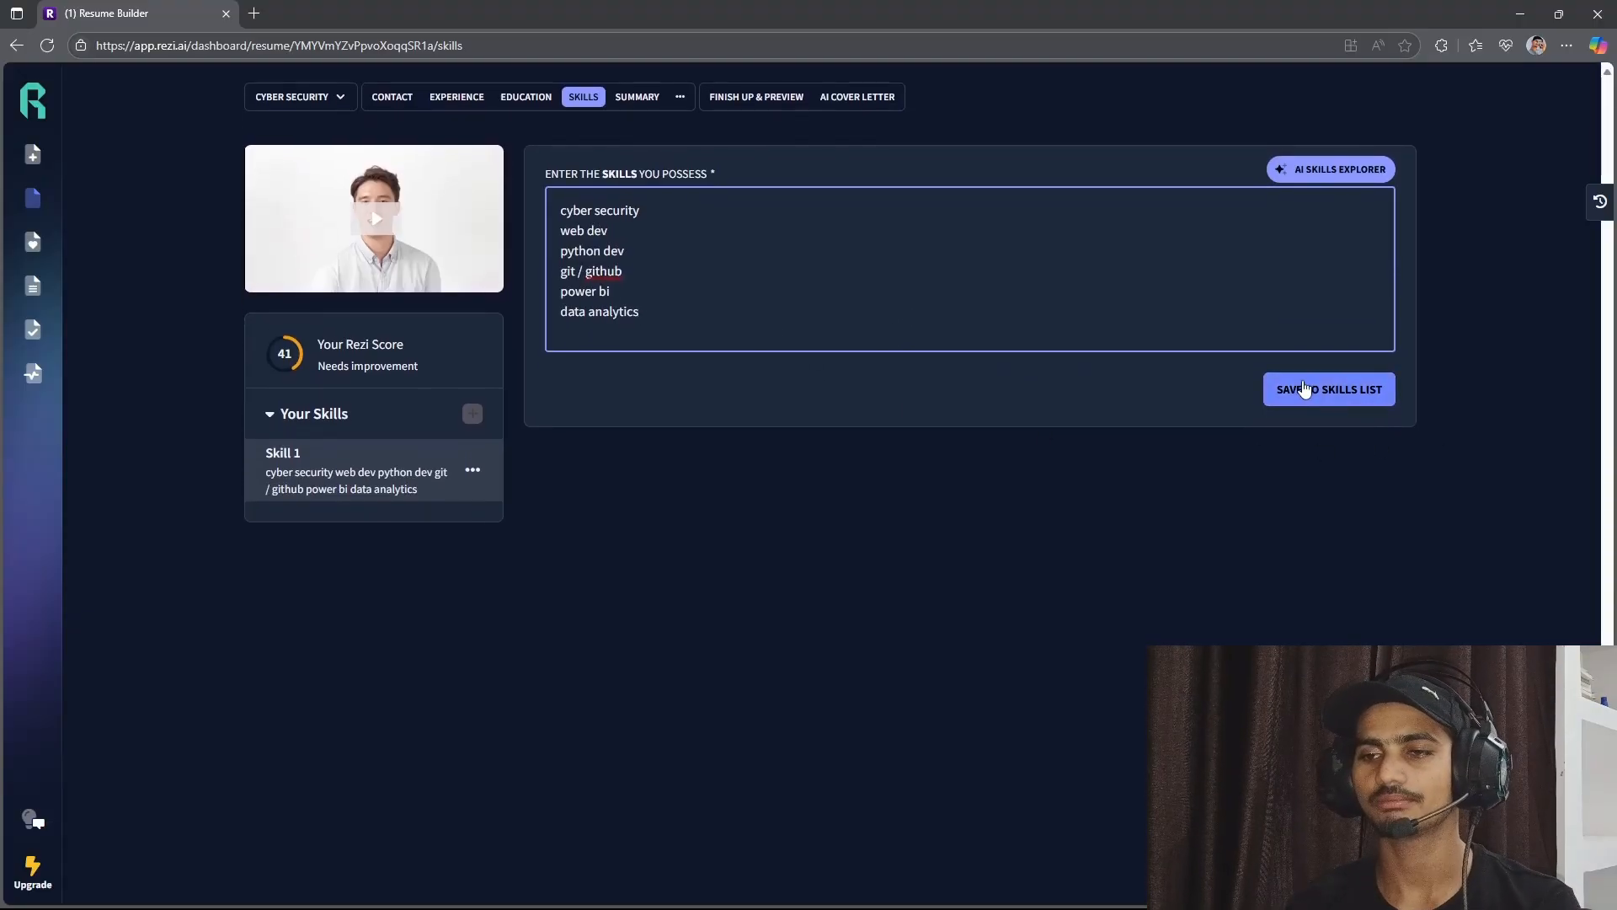
click(1301, 389)
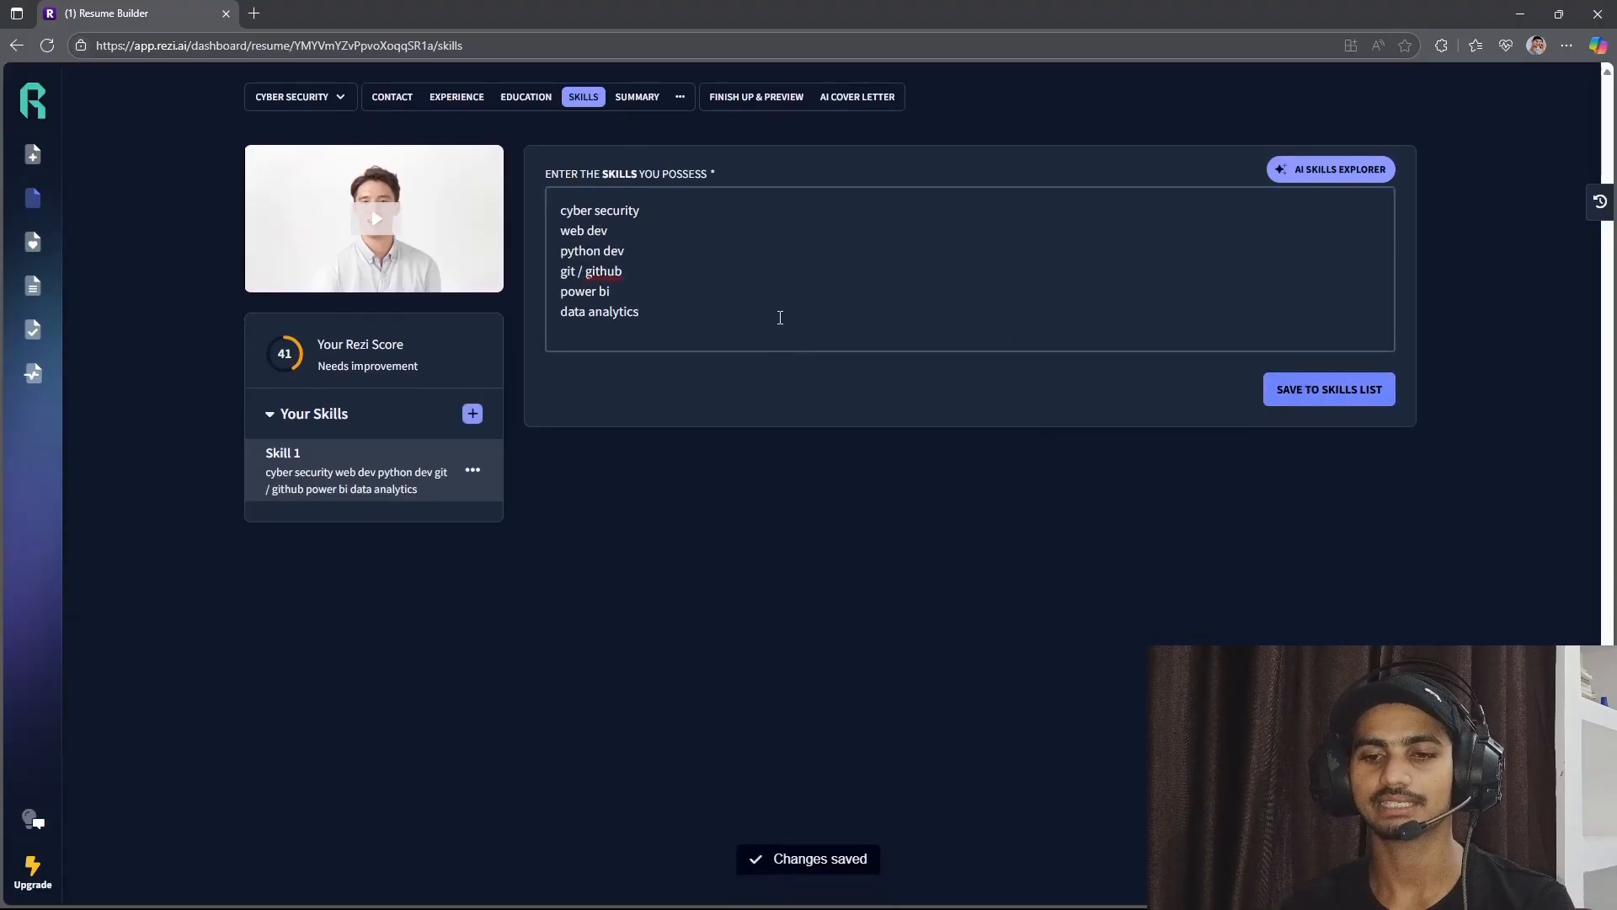
Paste the prepared professional summary beginning "Motivated and passionate BCA student" into the Summary section and save it.
click(642, 98)
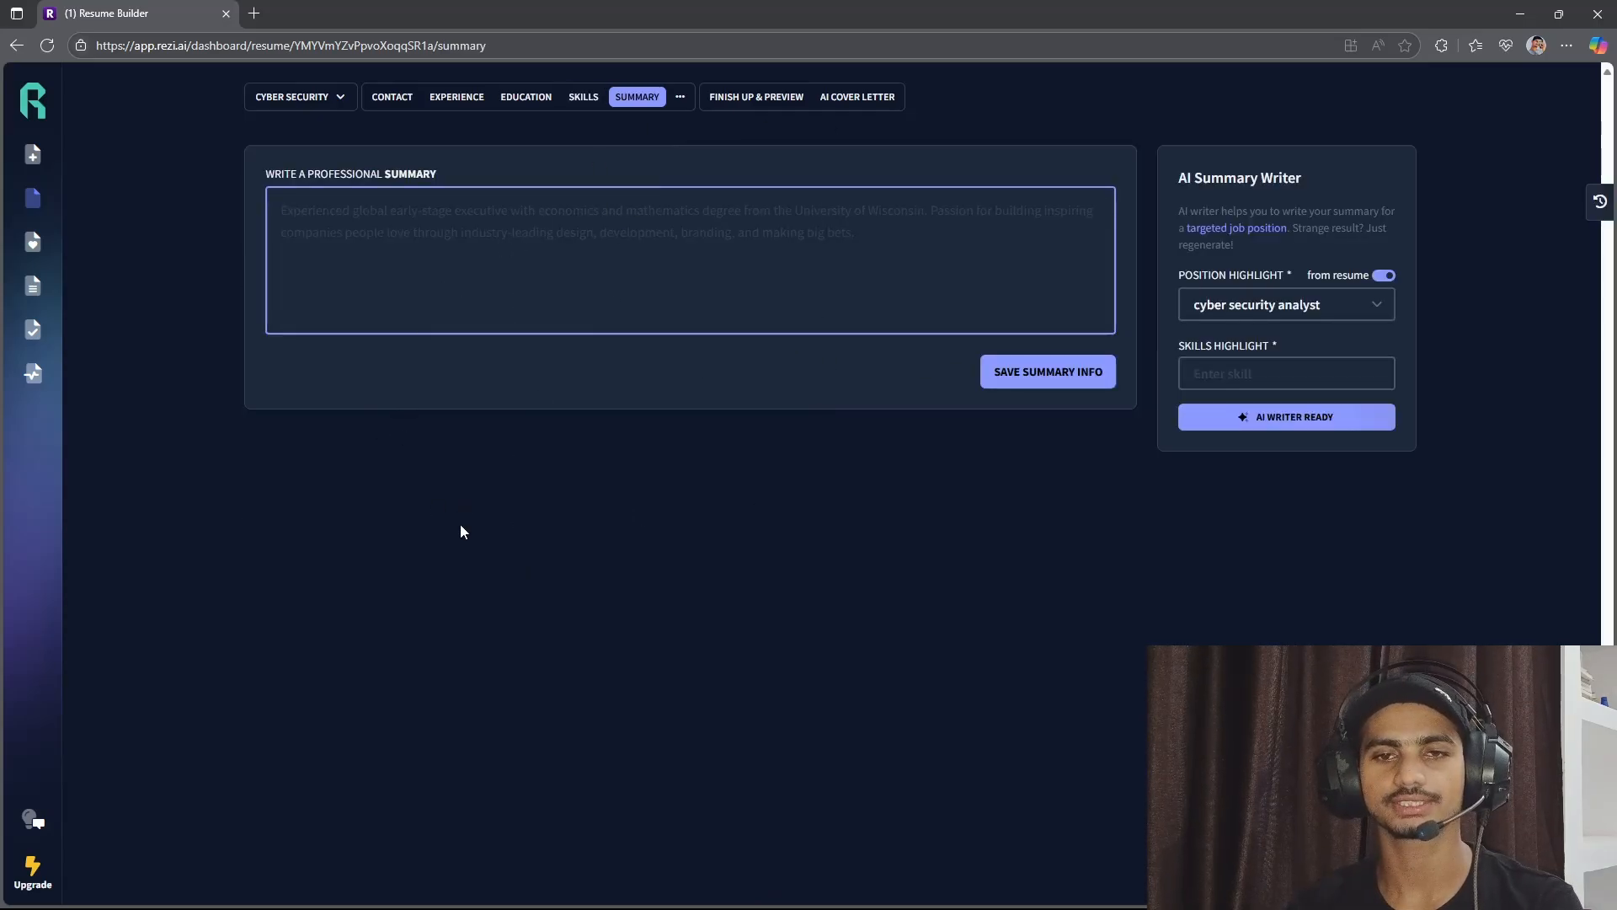
drag(282, 178, 443, 187)
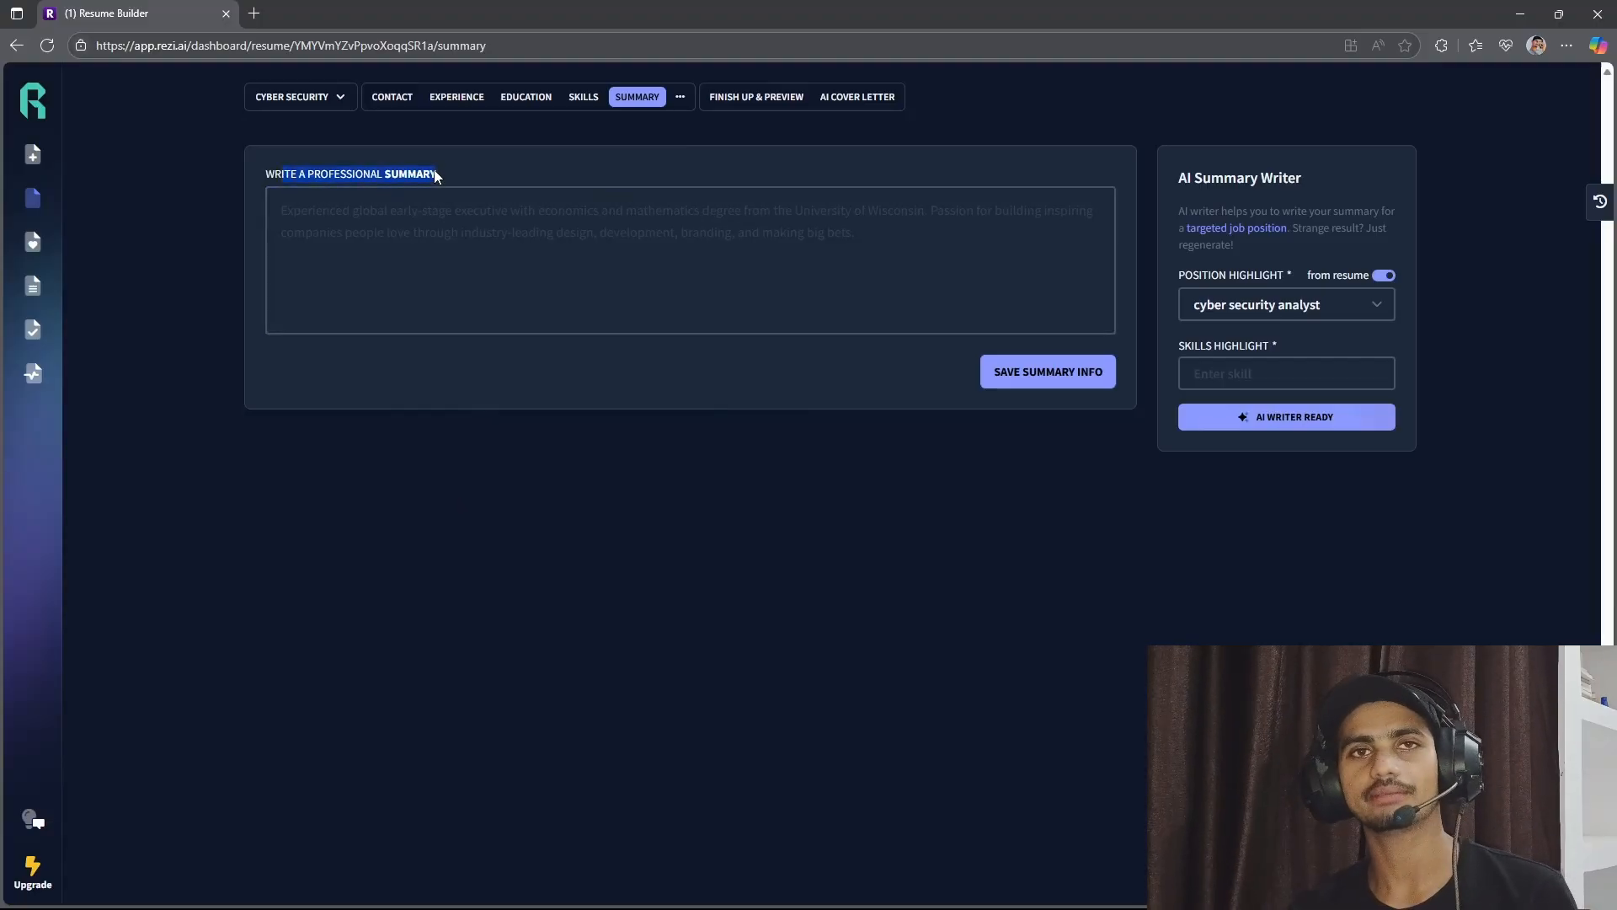
click(433, 216)
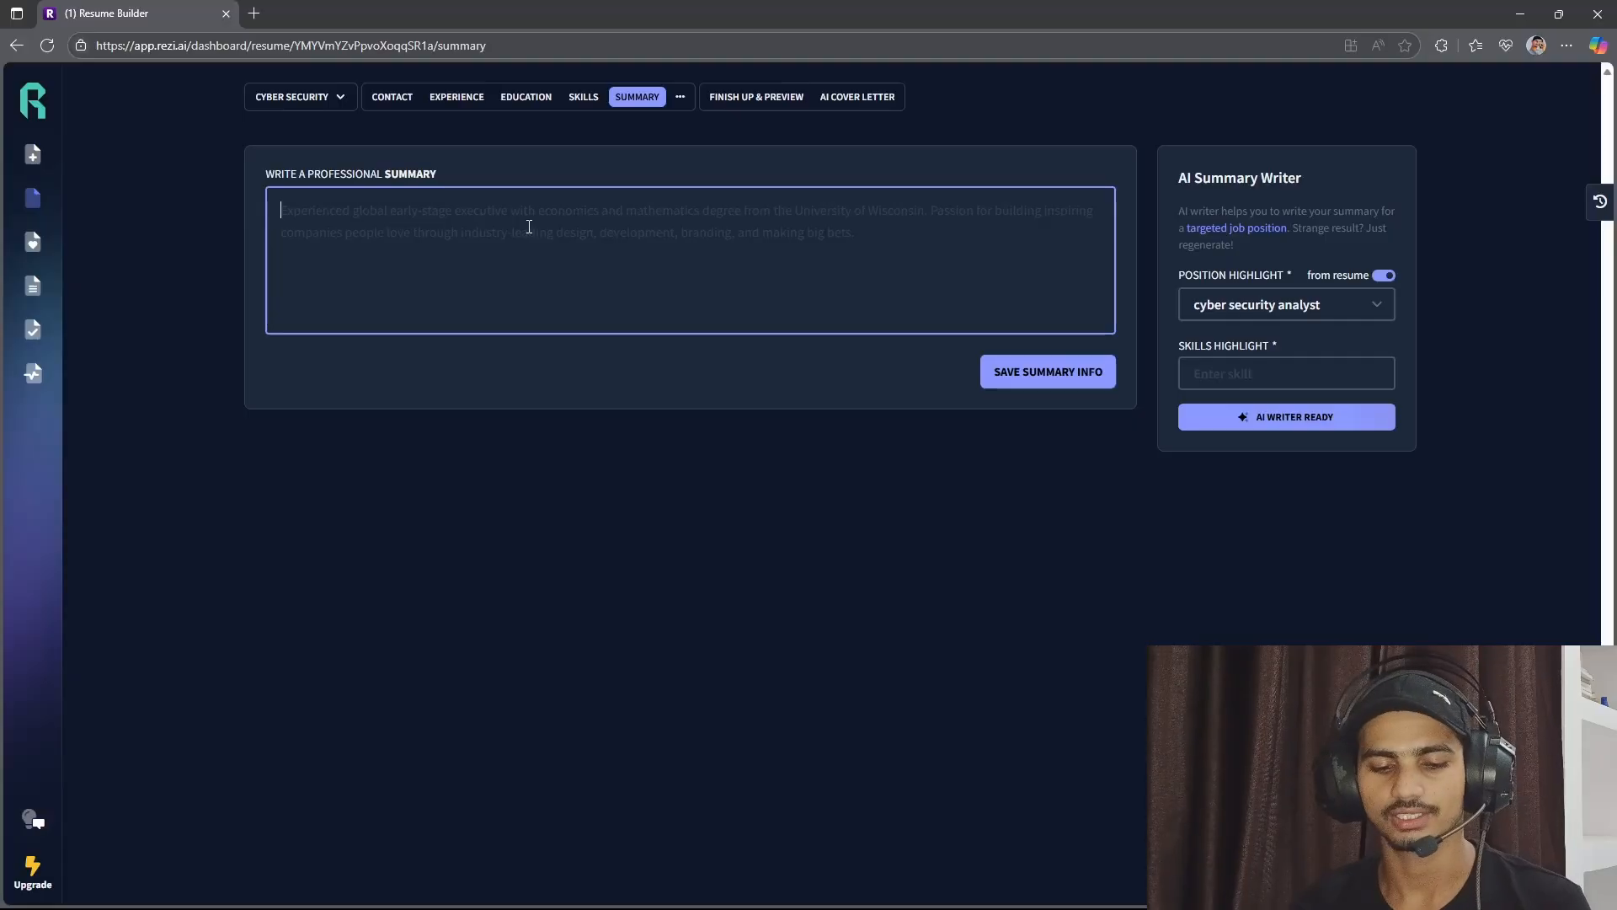
text(Motivated and passionate BCA student with a strong foundation in programming, web development, and cyber security. Adept at quickly learning new technologies and applying problem-solving skills in practical scenarios. Proven ability to work well both independently and in teams. Eager to contribute to real-world tech solutions and continuously grow as a developer and IT professional.)
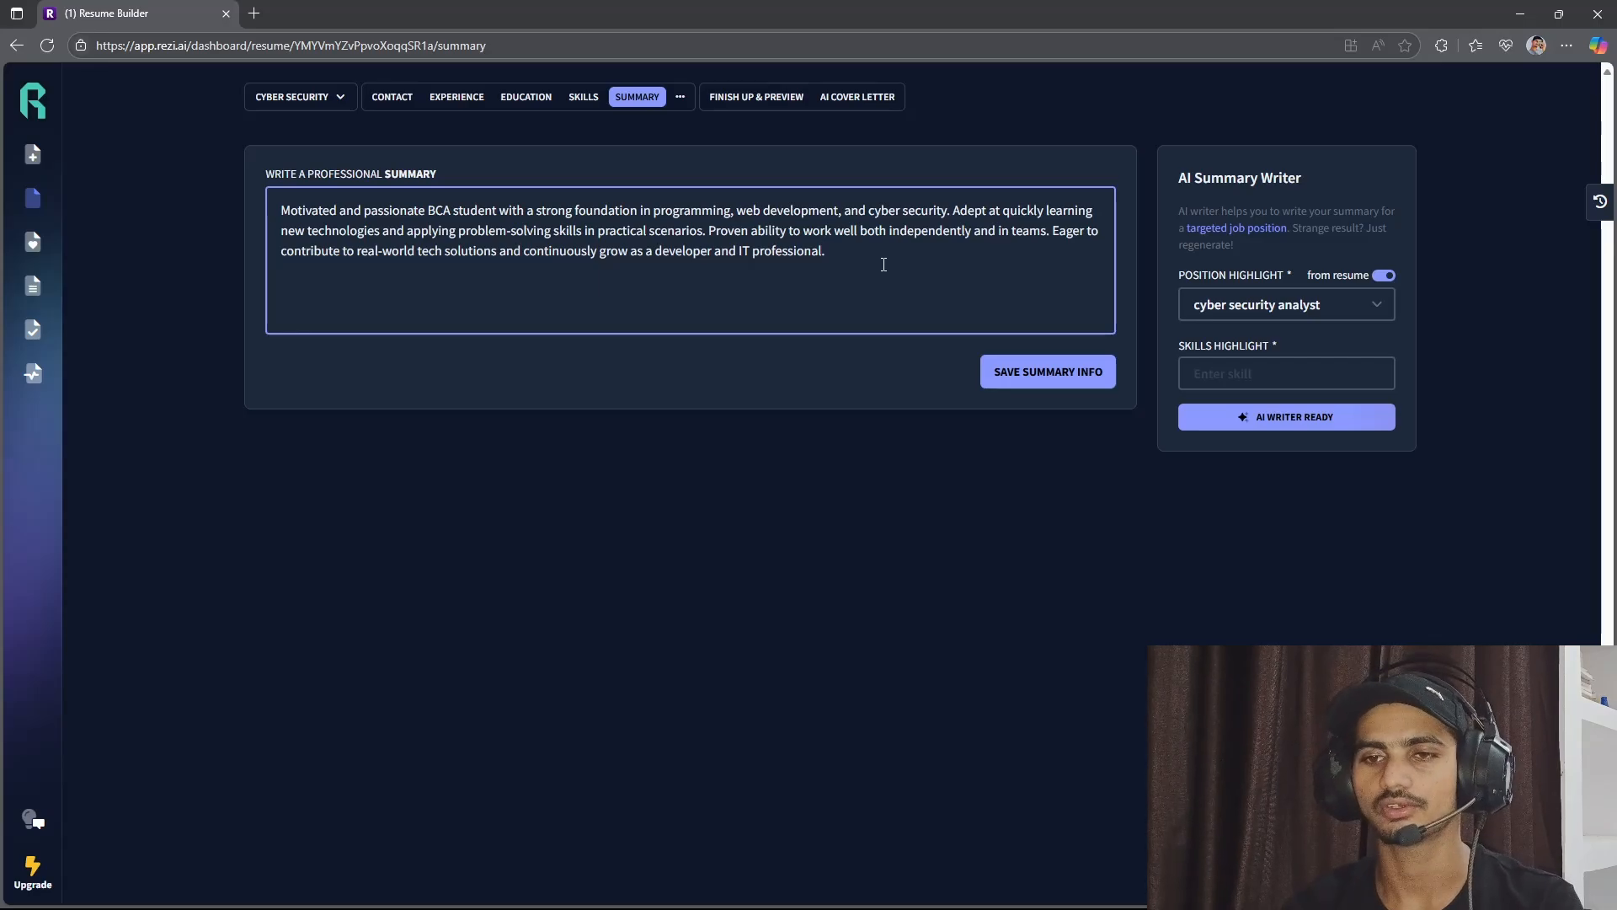
click(1045, 384)
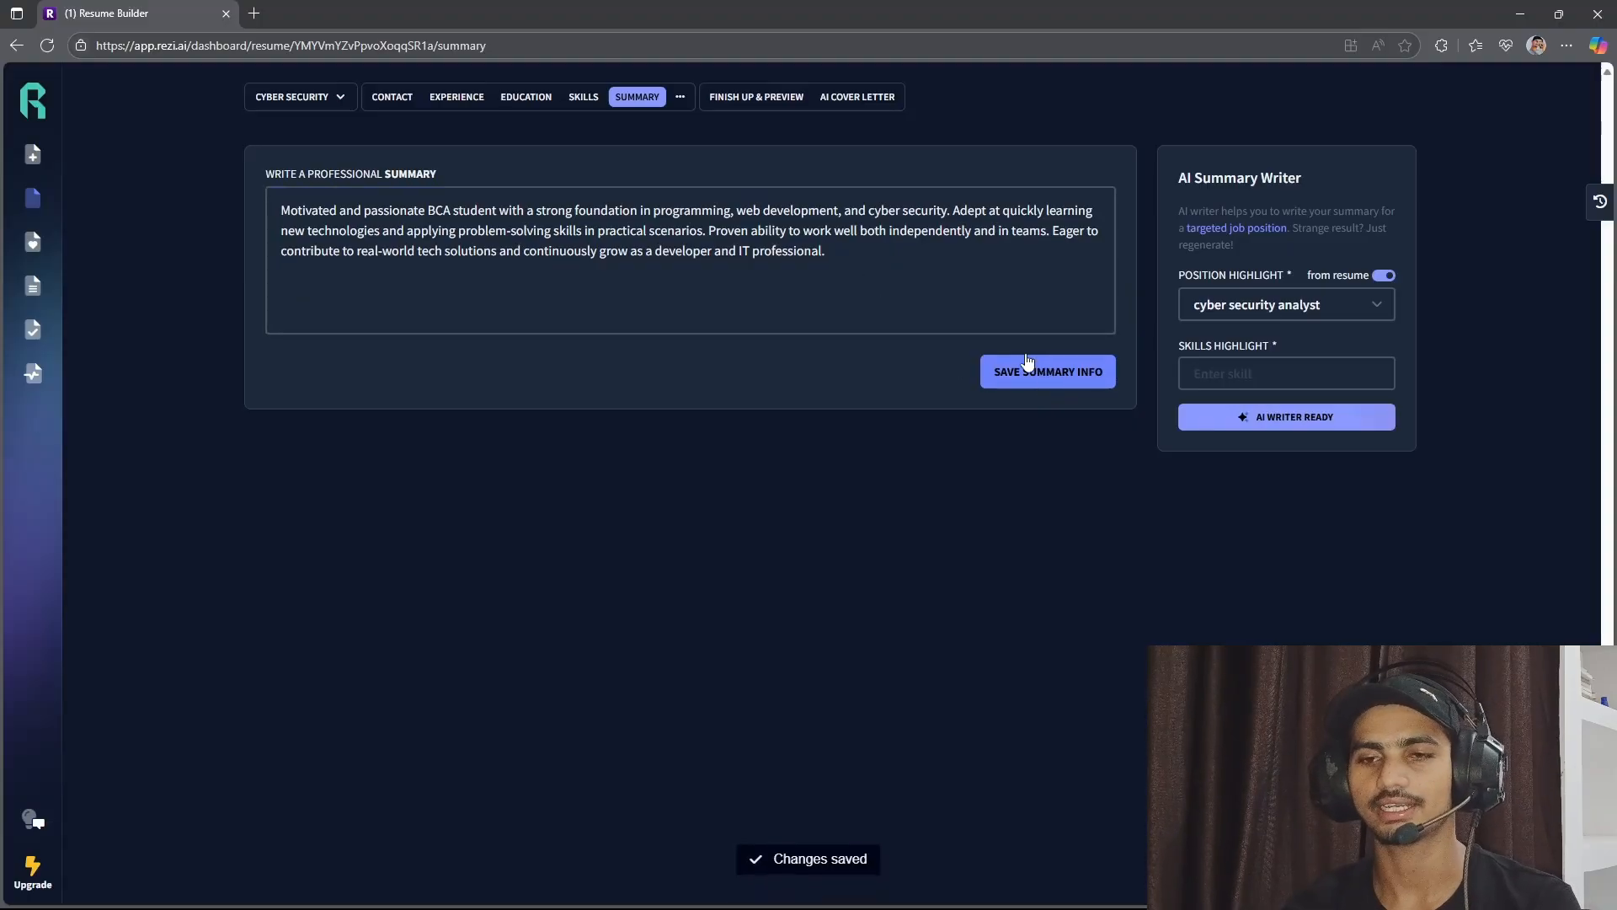
Open the finished resume's preview and review its summary, experience, education and skills sections.
click(750, 103)
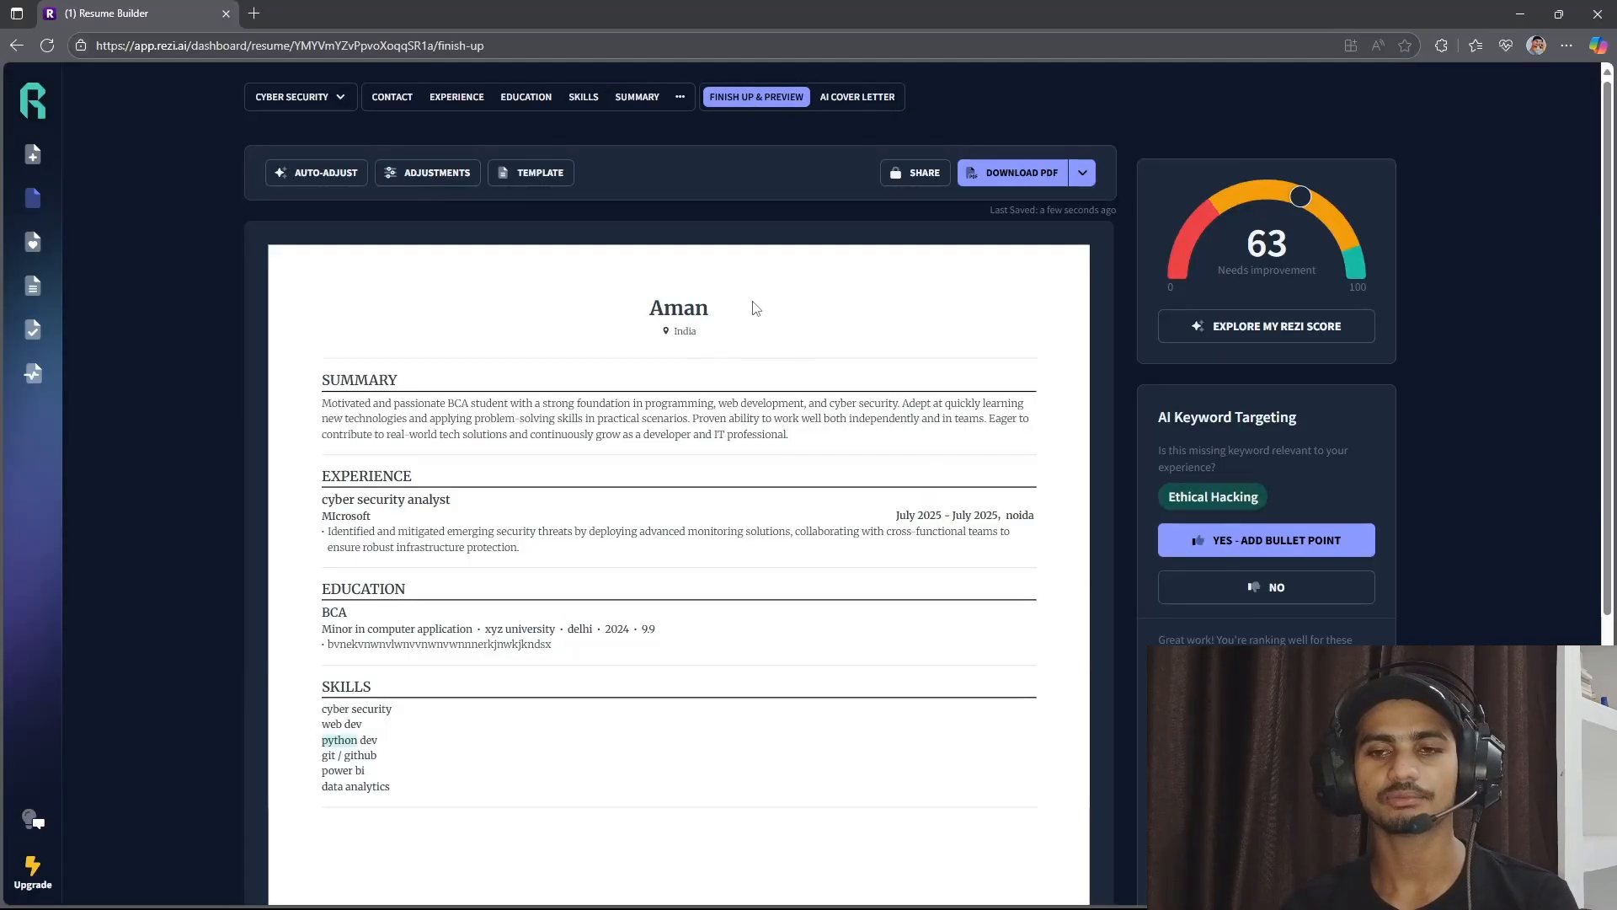
scroll(741, 533, down, 3)
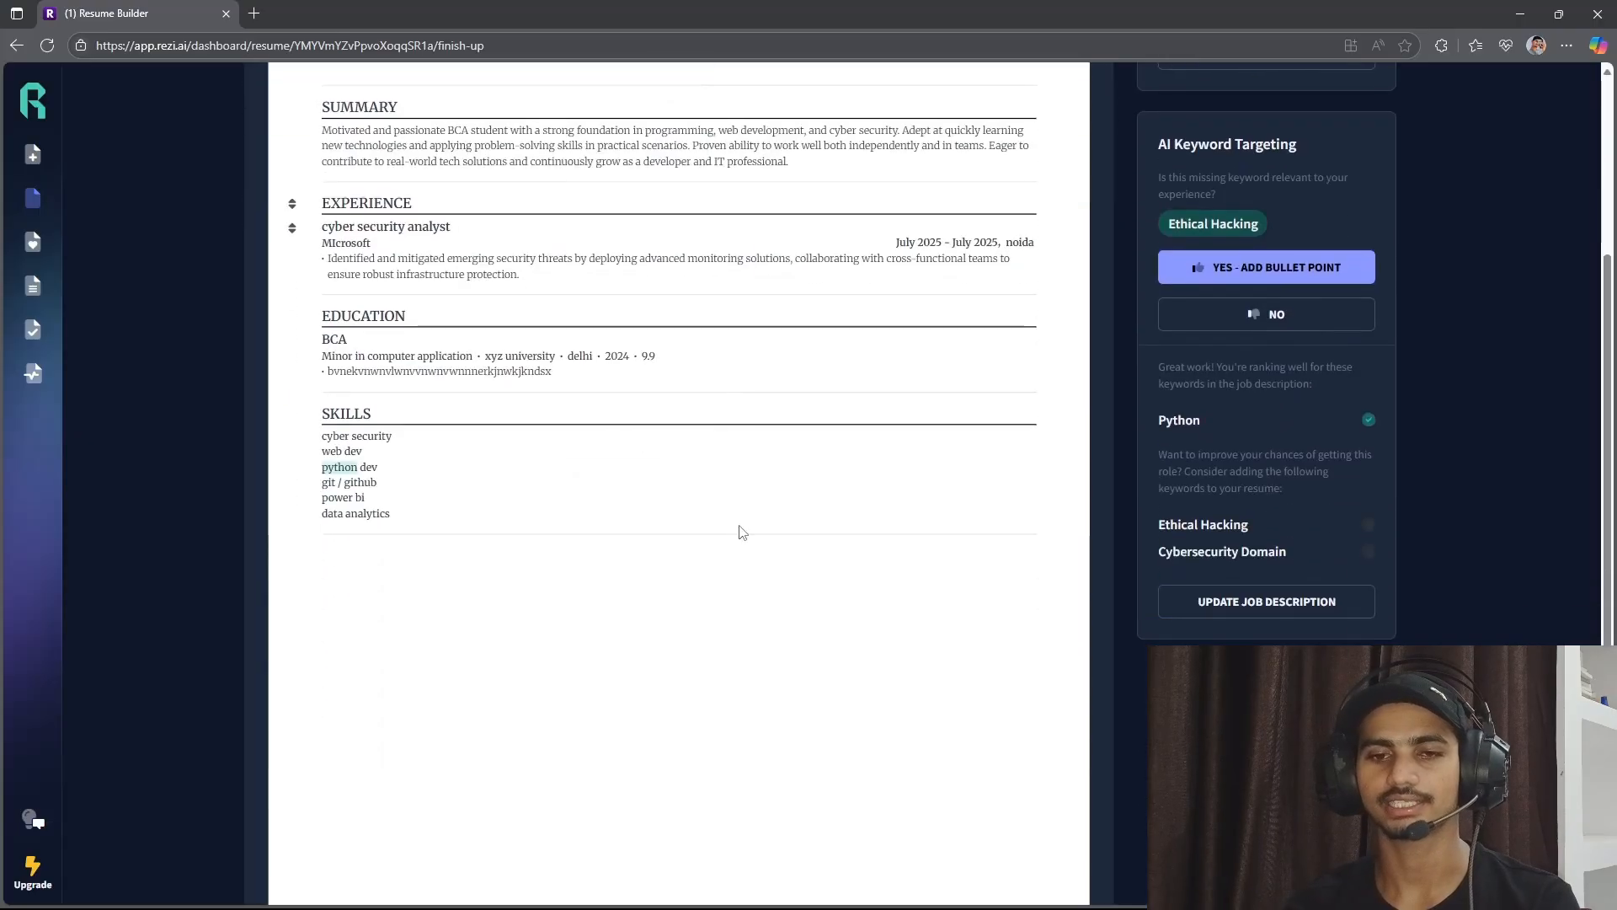
scroll(741, 533, up, 2)
scroll(740, 526, down, 1)
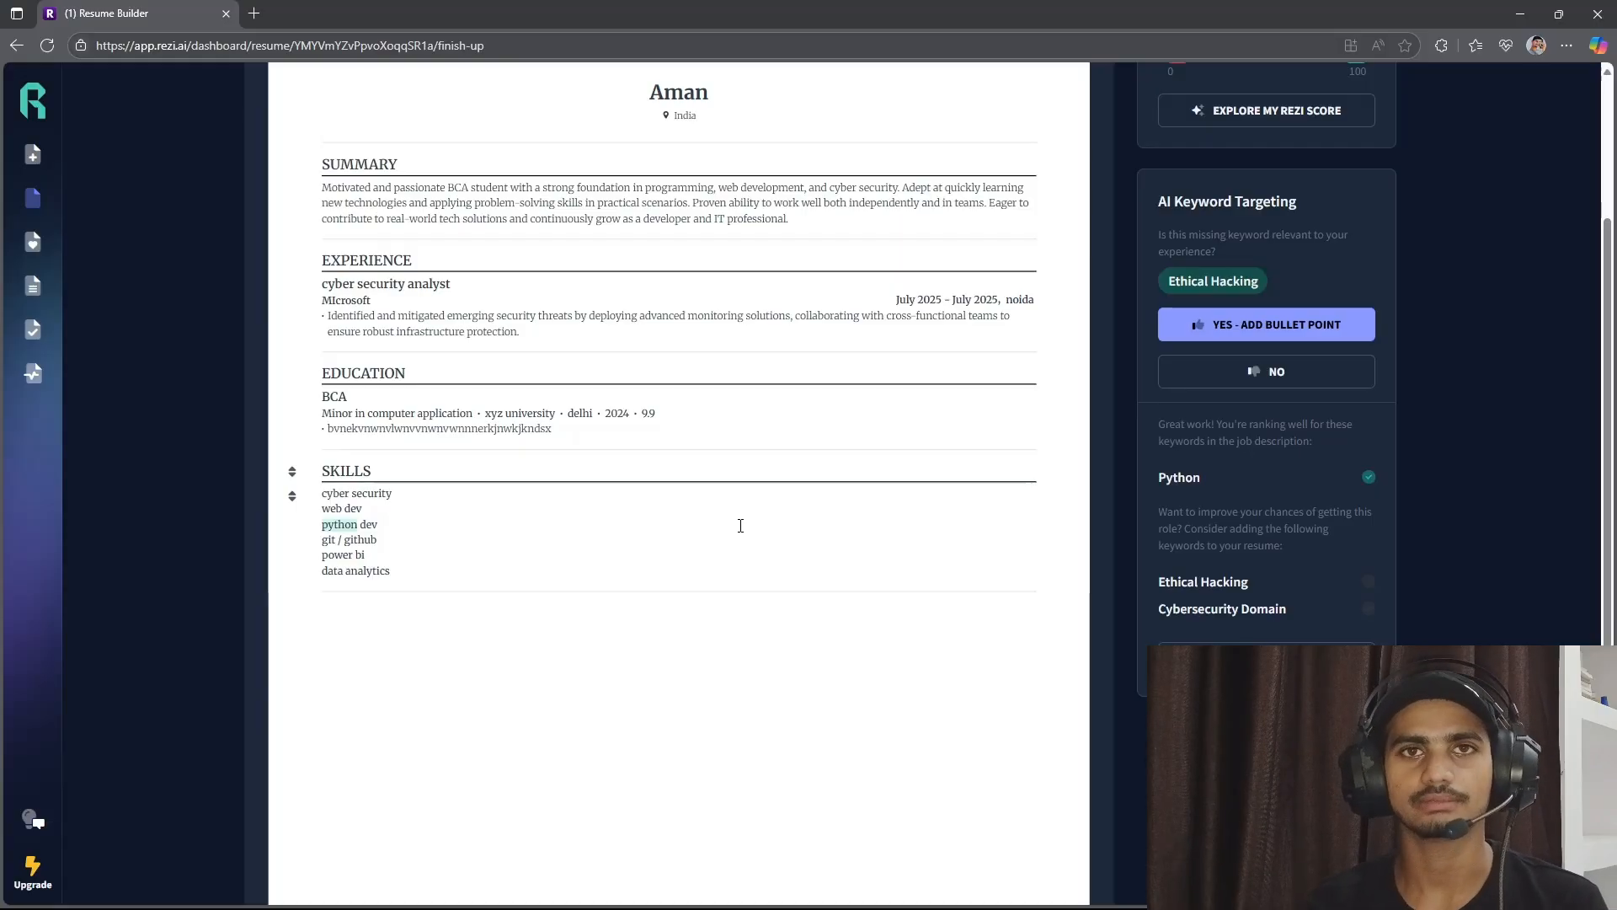
drag(589, 315, 686, 317)
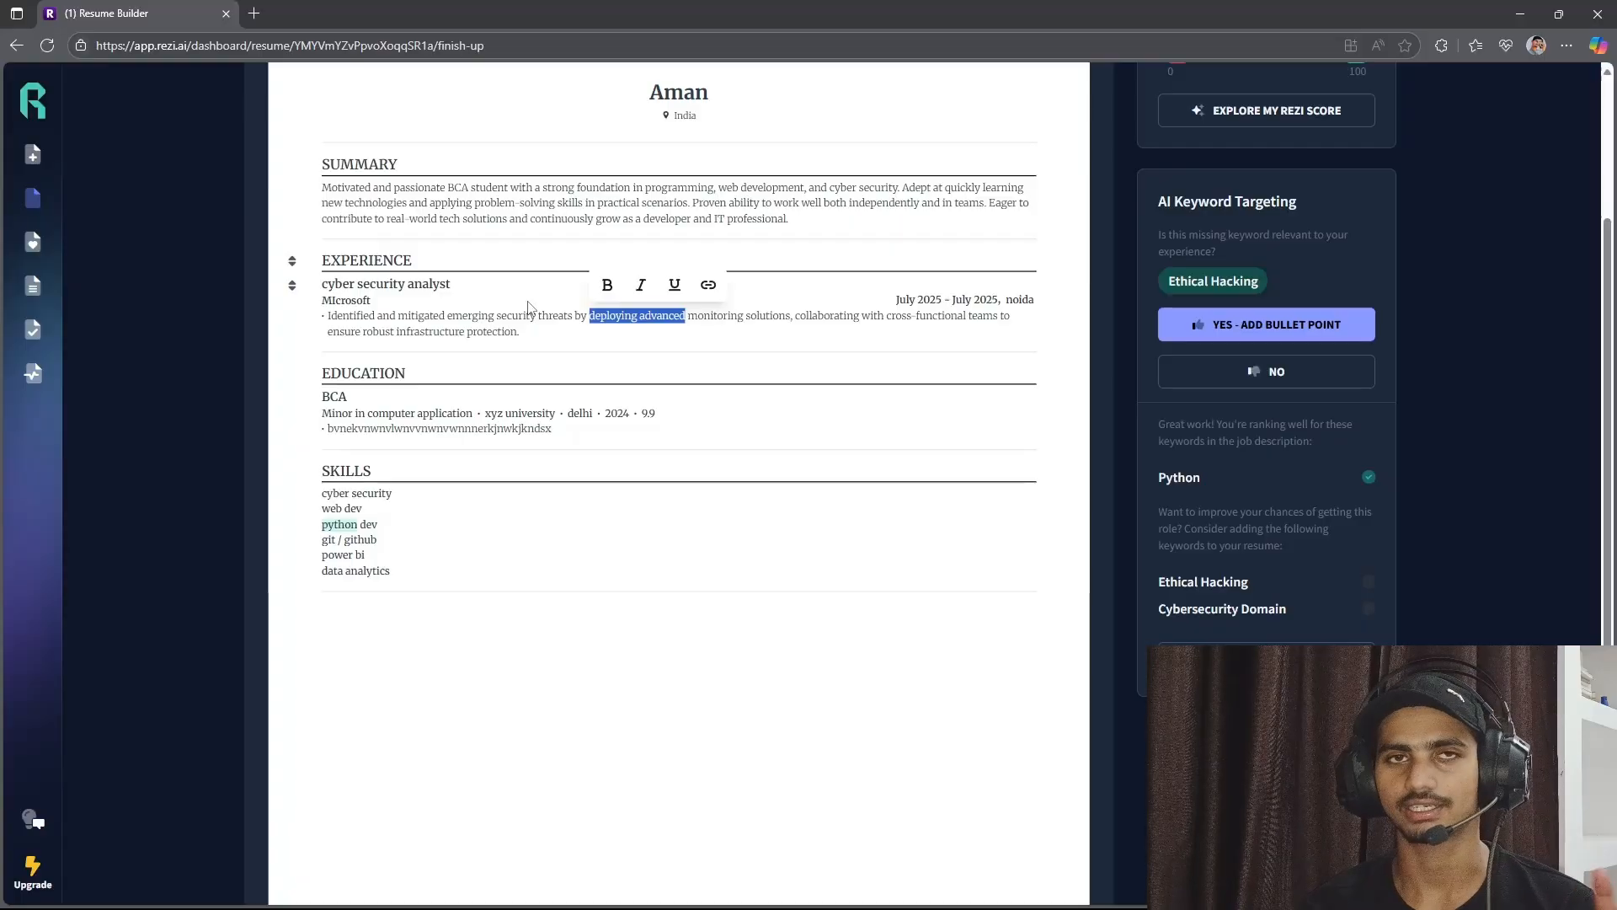
click(486, 197)
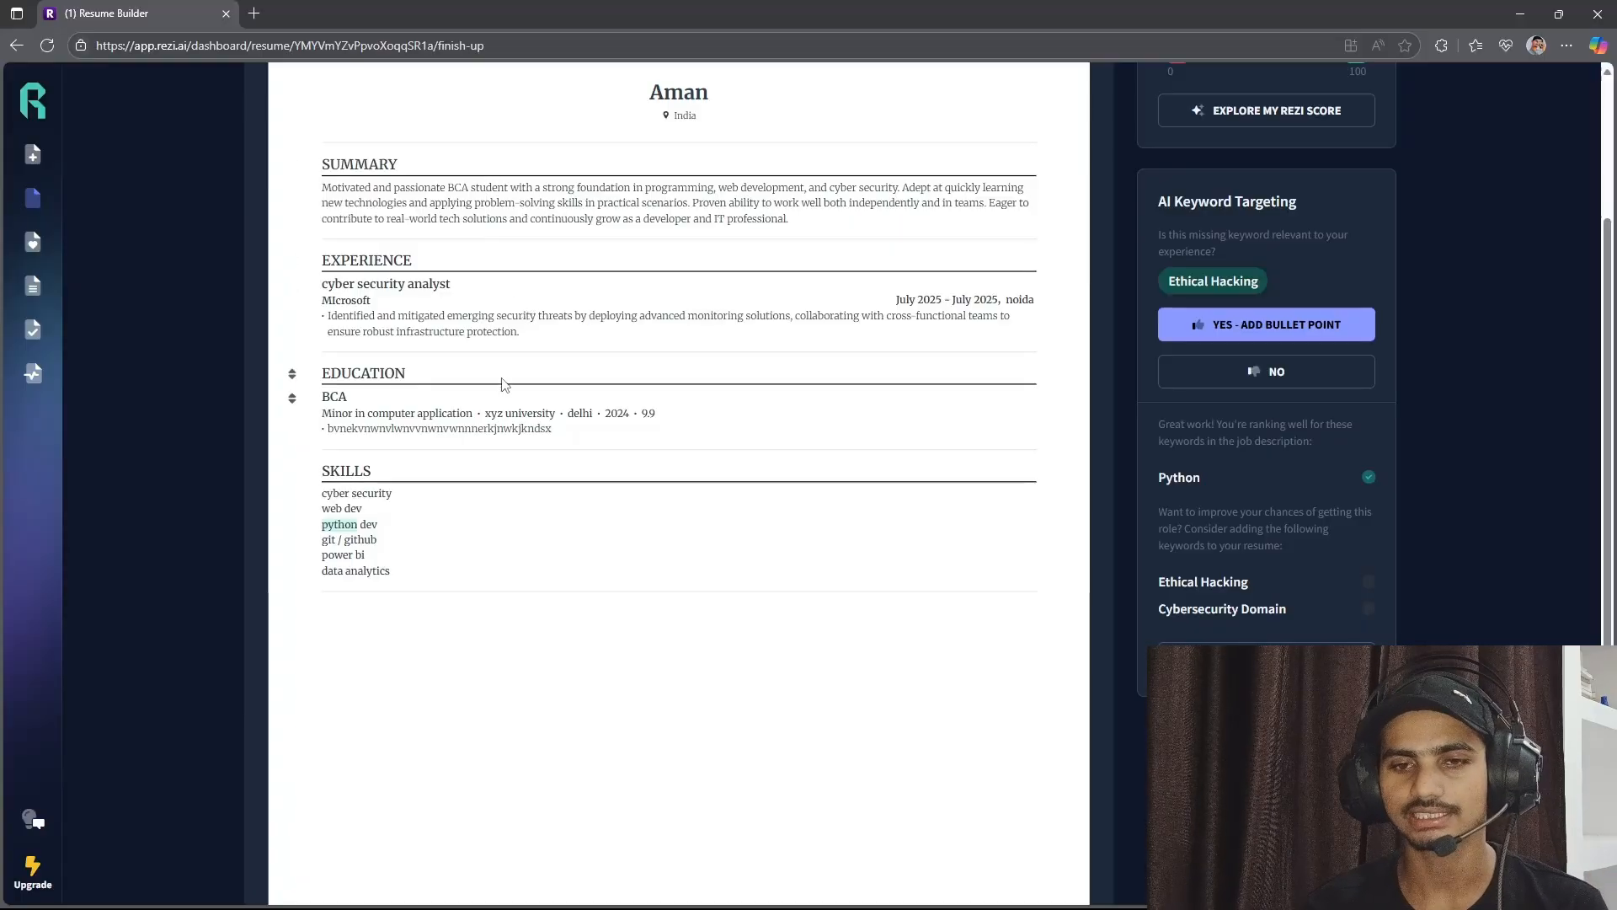
scroll(502, 379, up, 3)
scroll(415, 393, down, 2)
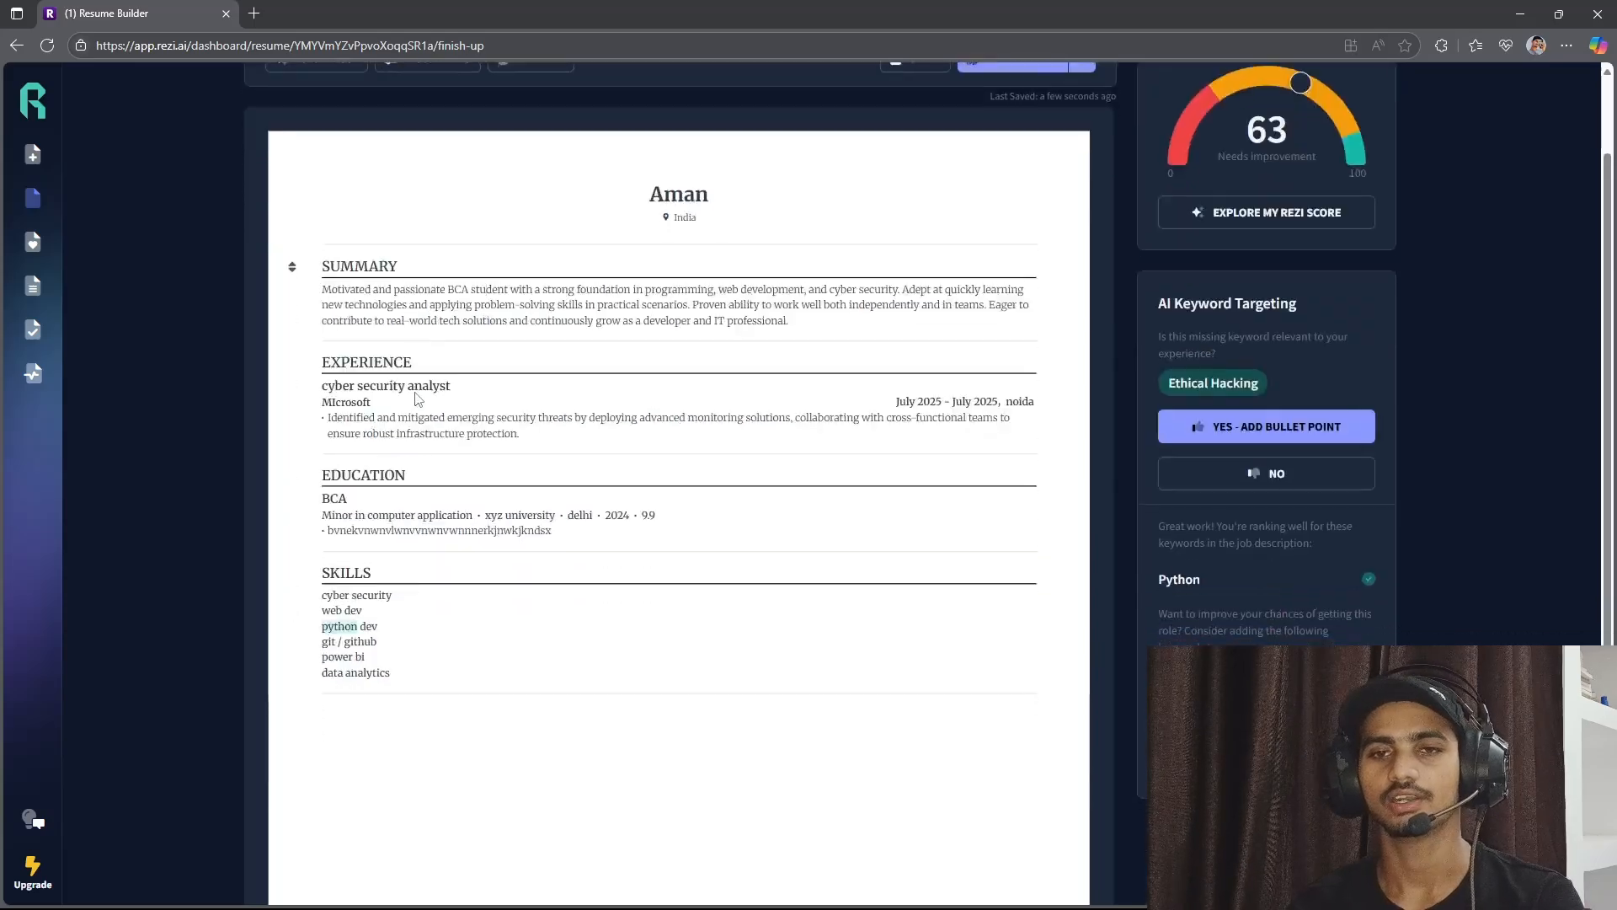
Examine the recommended formats in the resume template gallery, including the Harvard Format, and return to the preview's PDF download option.
scroll(416, 393, up, 2)
click(533, 170)
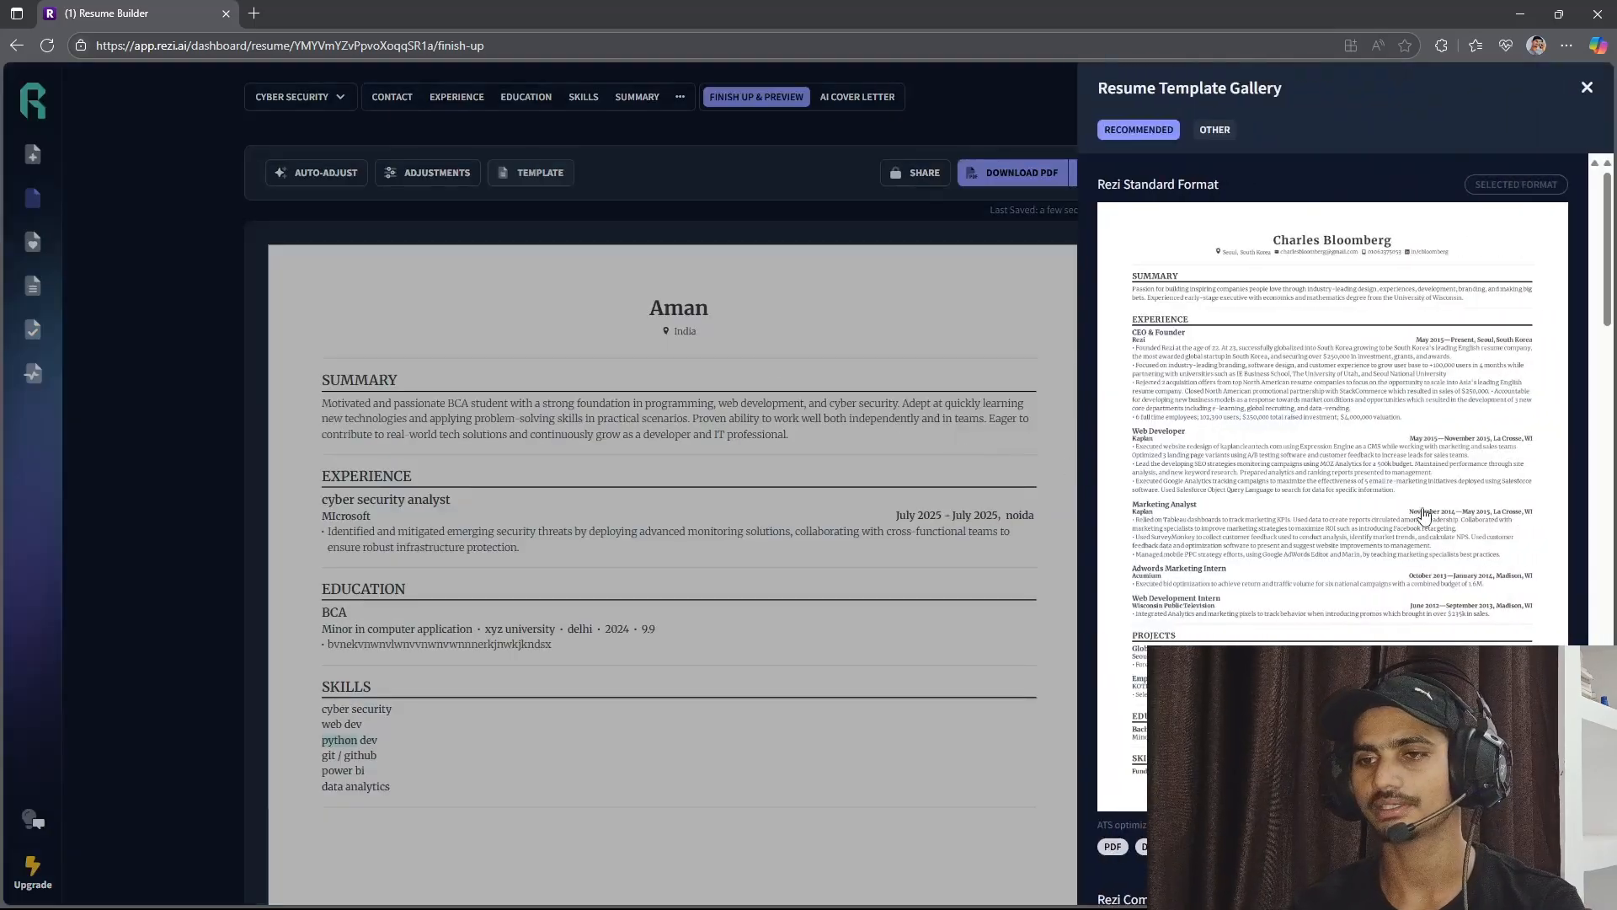
scroll(1436, 539, down, 5)
scroll(1436, 539, down, 8)
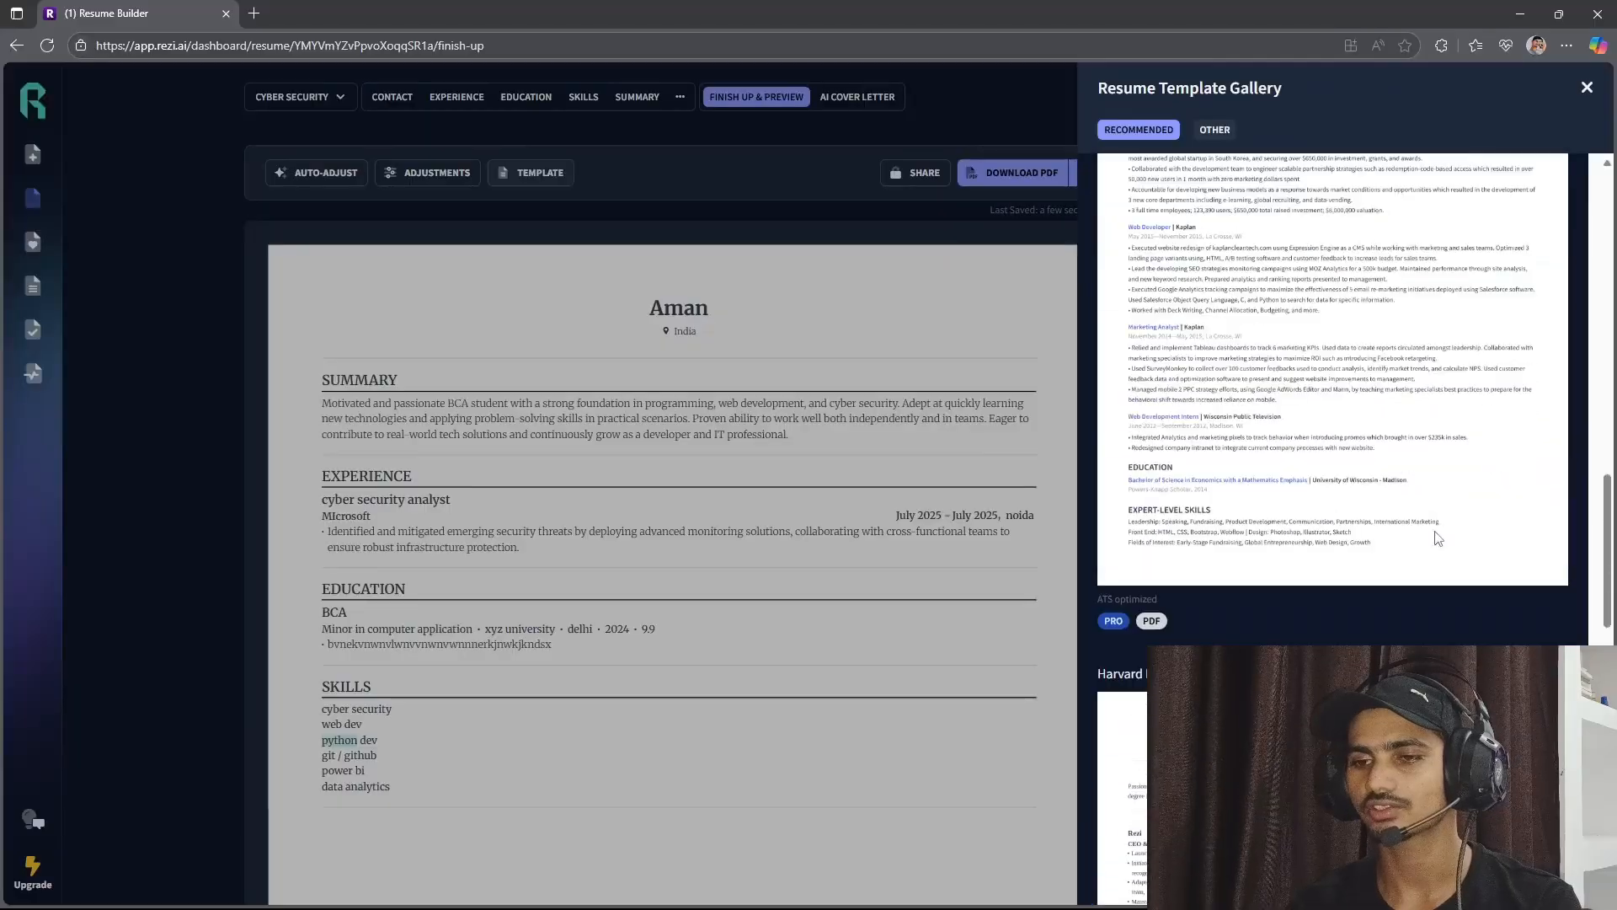
scroll(1436, 539, down, 5)
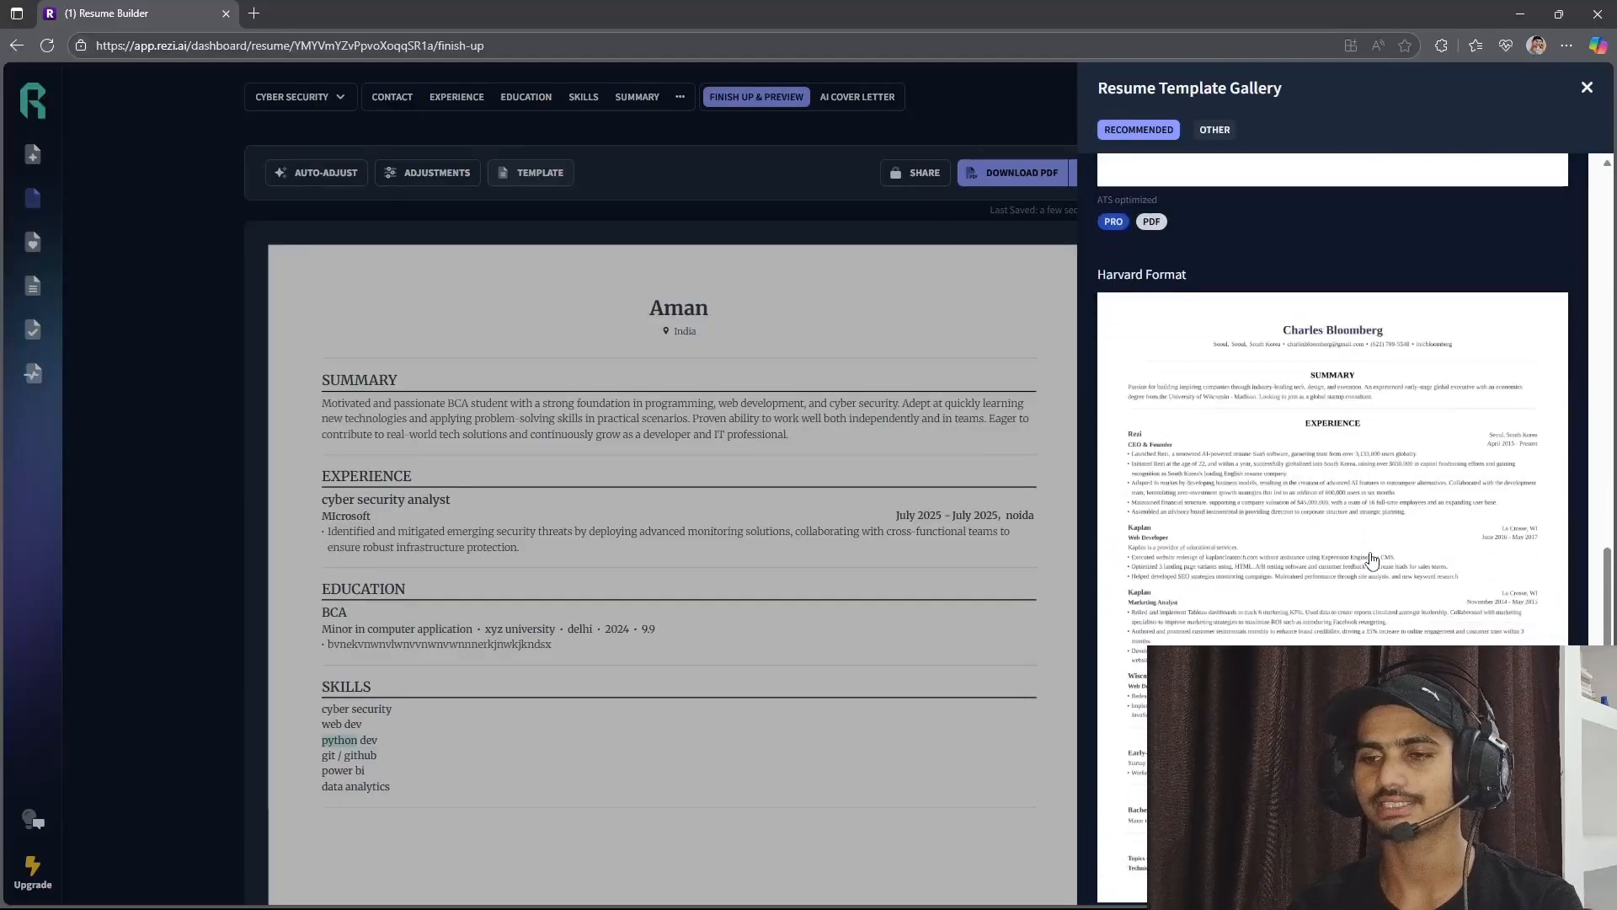
scroll(1372, 560, up, 15)
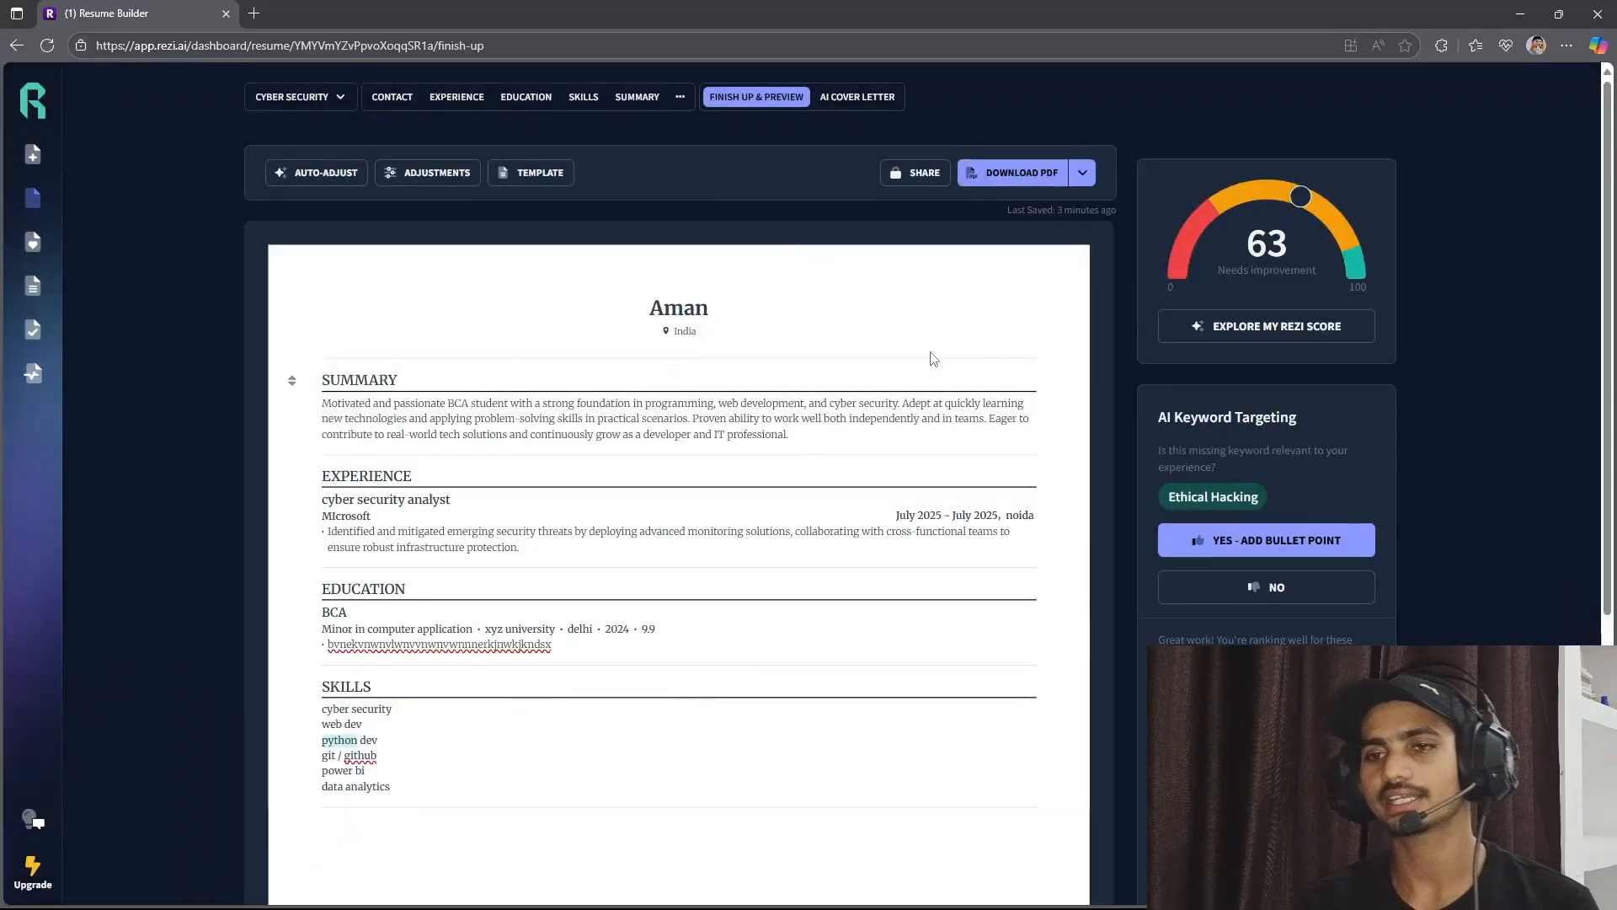
scroll(1037, 196, up, 5)
scroll(1036, 199, up, 2)
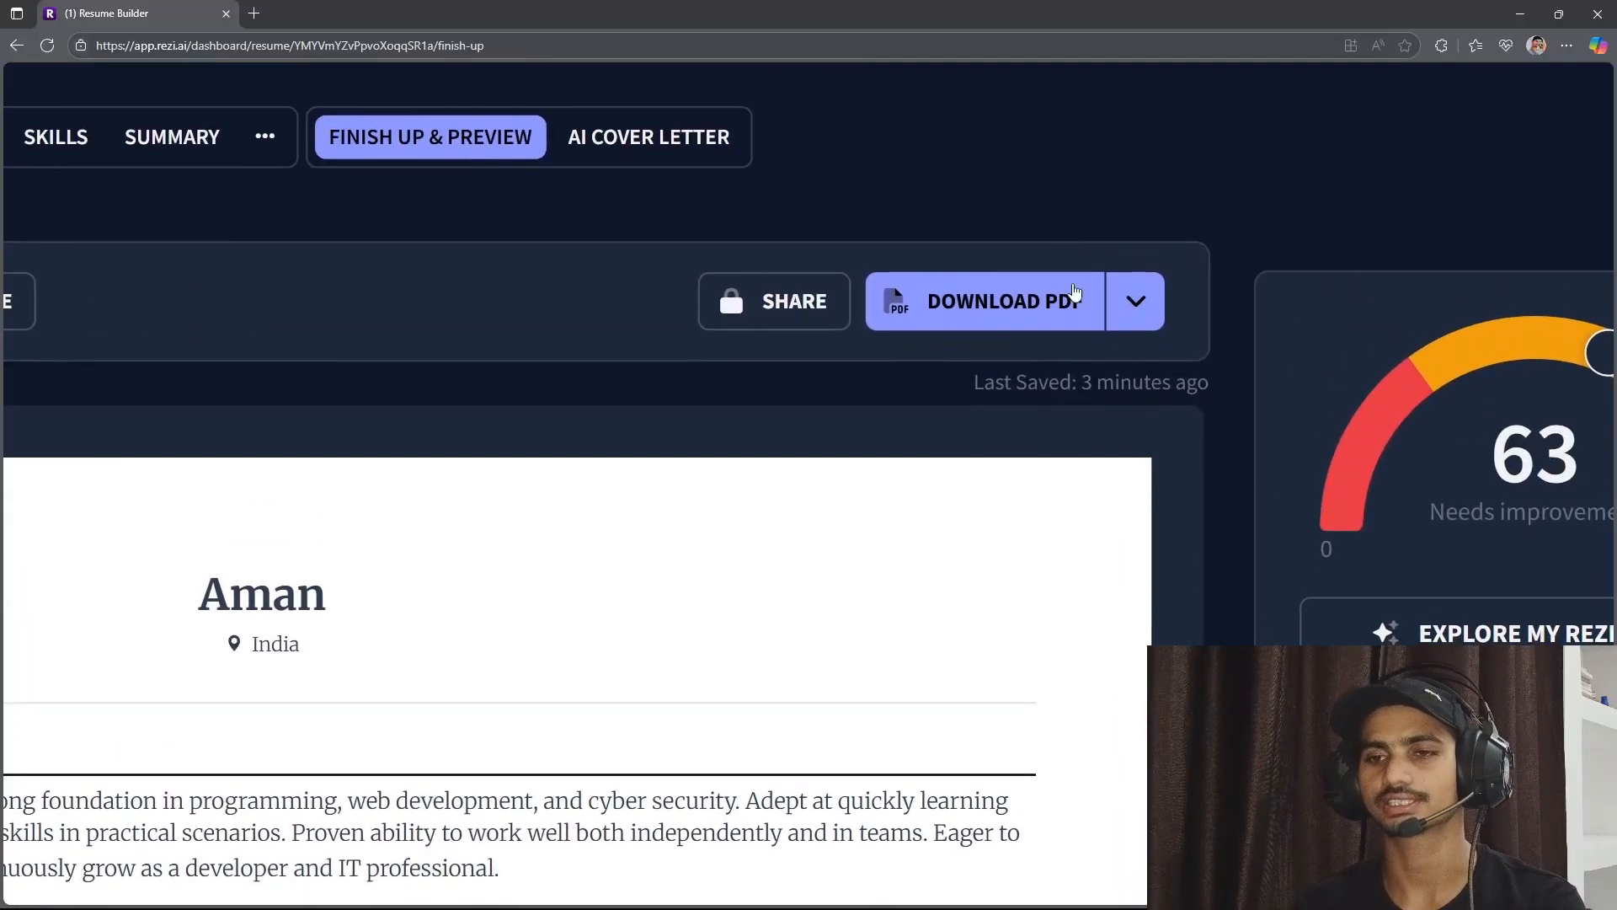